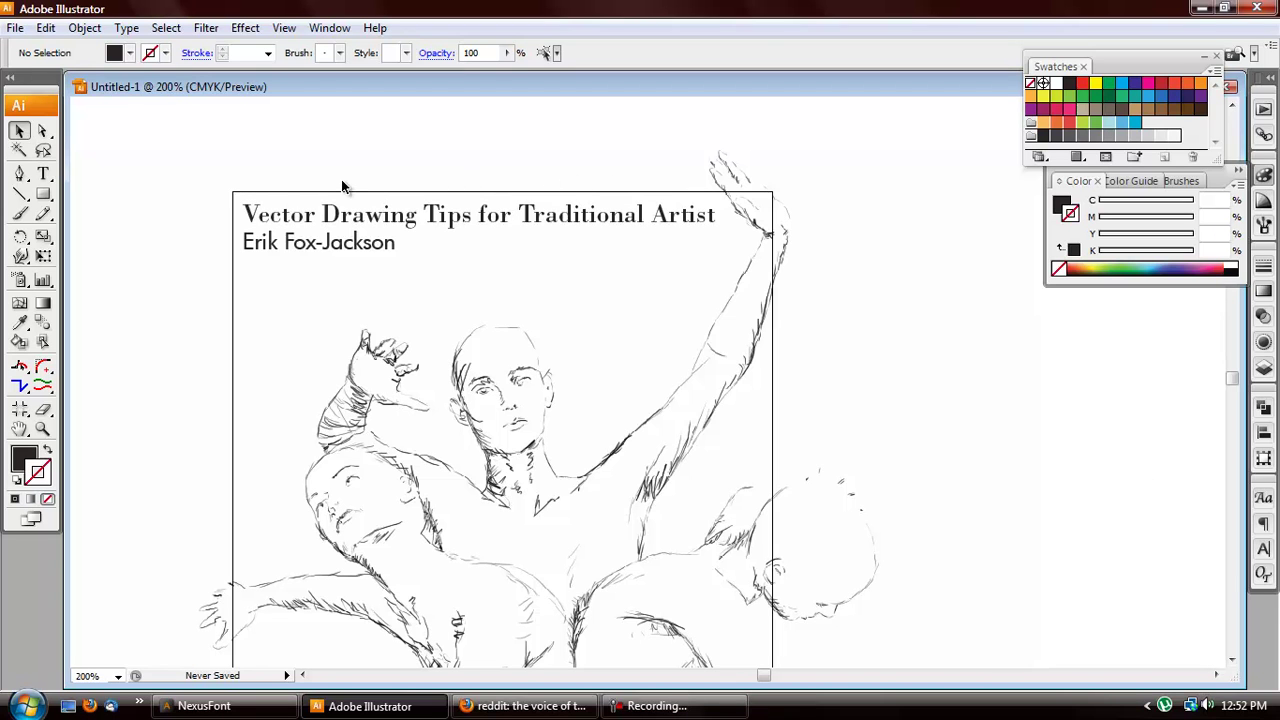
- Delete the title and author text block from the top of the artboard
left_click(390, 215)
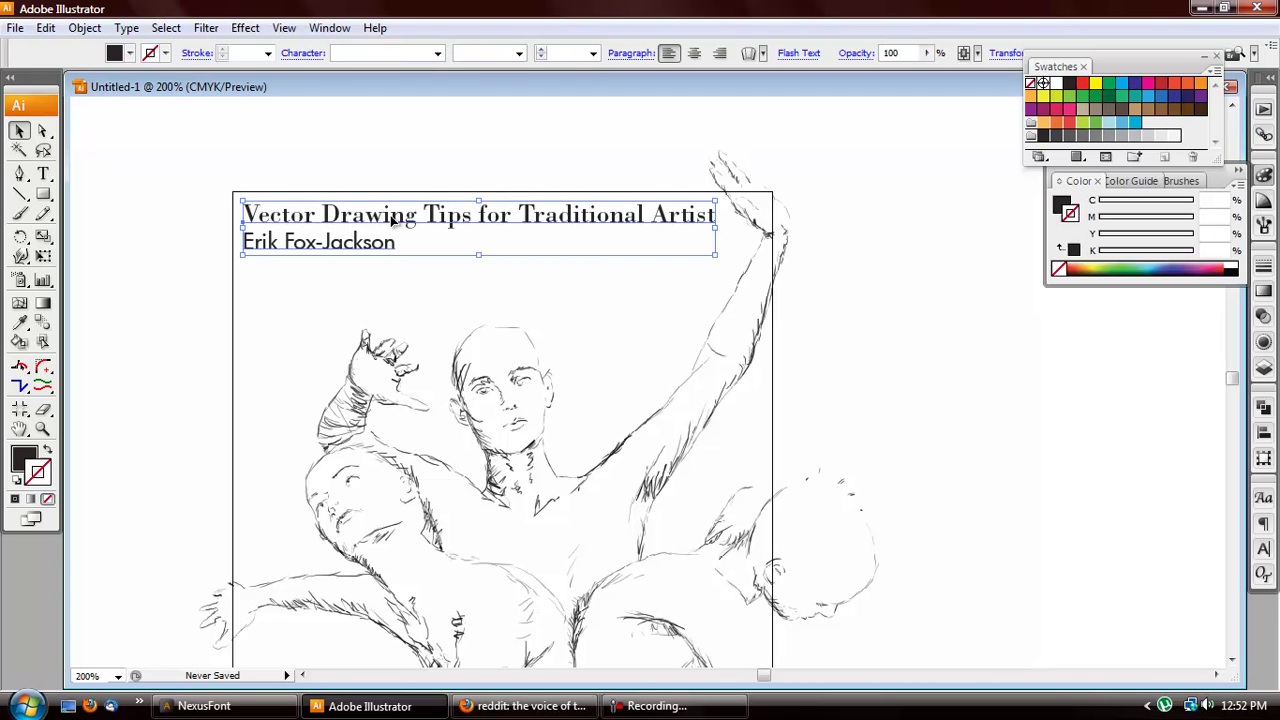
key("Delete")
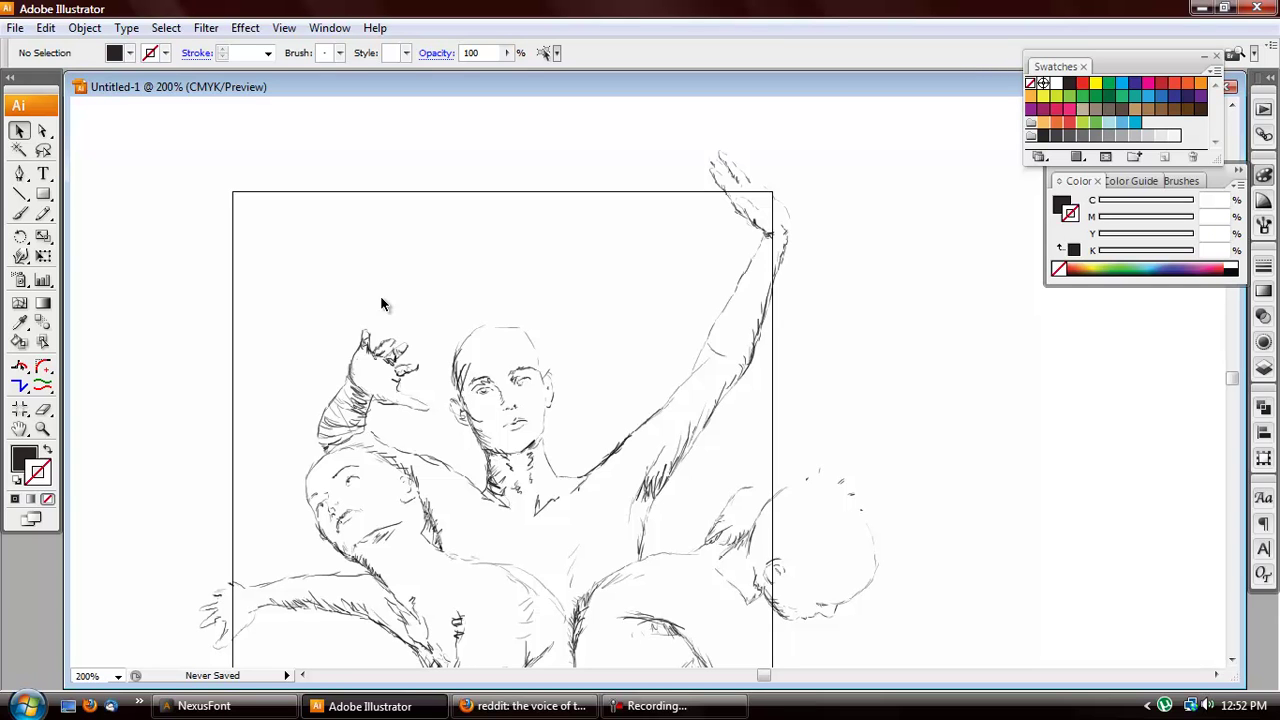
scroll(381, 304, "down", 1)
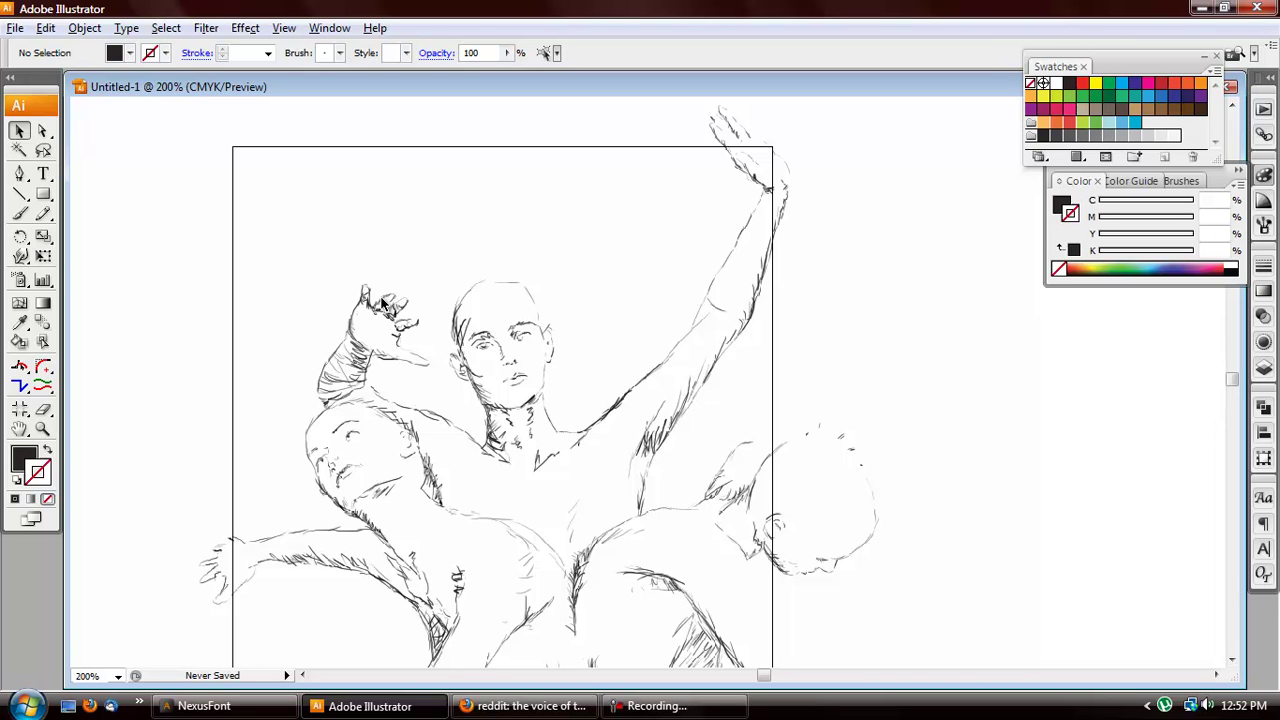
scroll(381, 304, "down", 2)
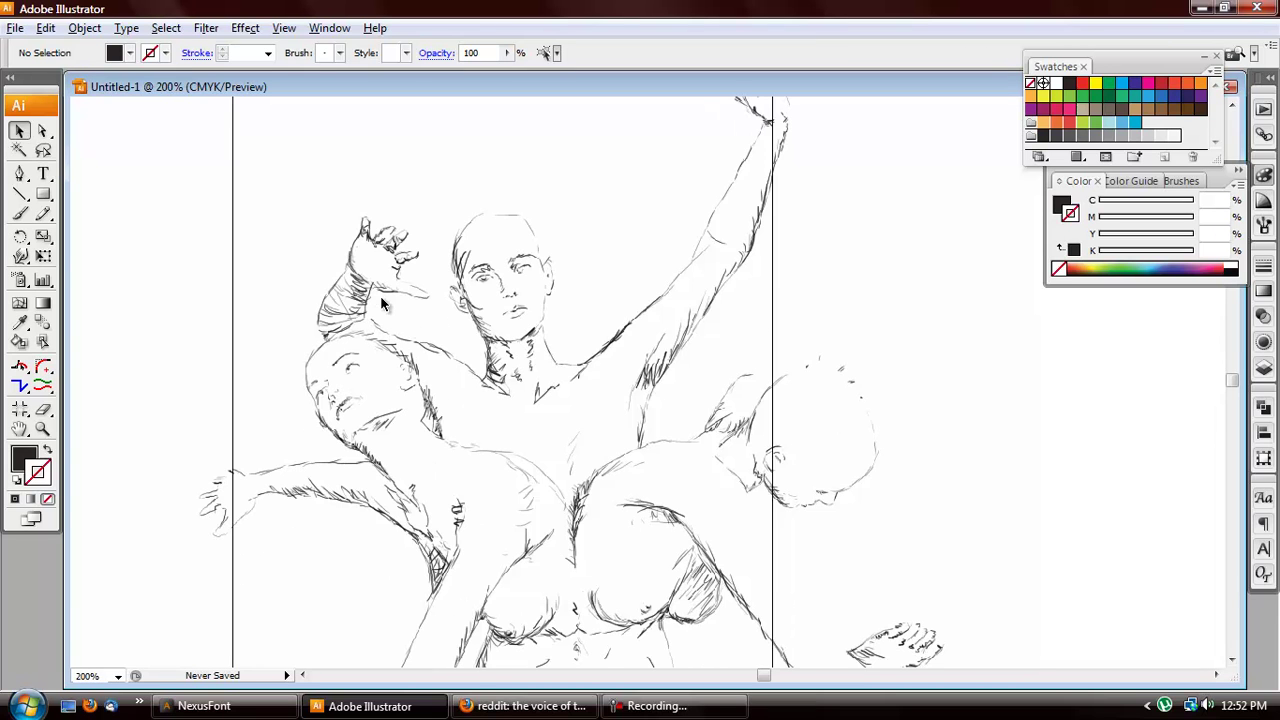
- Pick the Pen tool and zoom in on the central figure's head
left_click(31, 178)
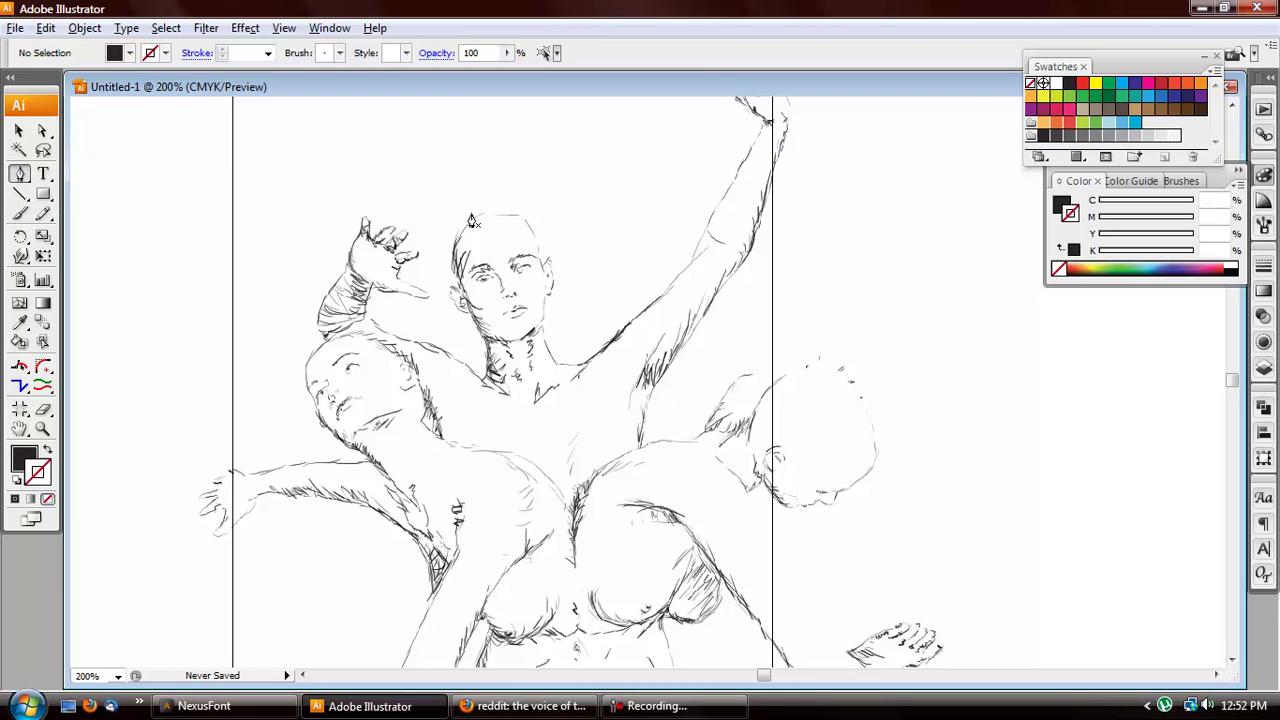
scroll(474, 303, "up", 1)
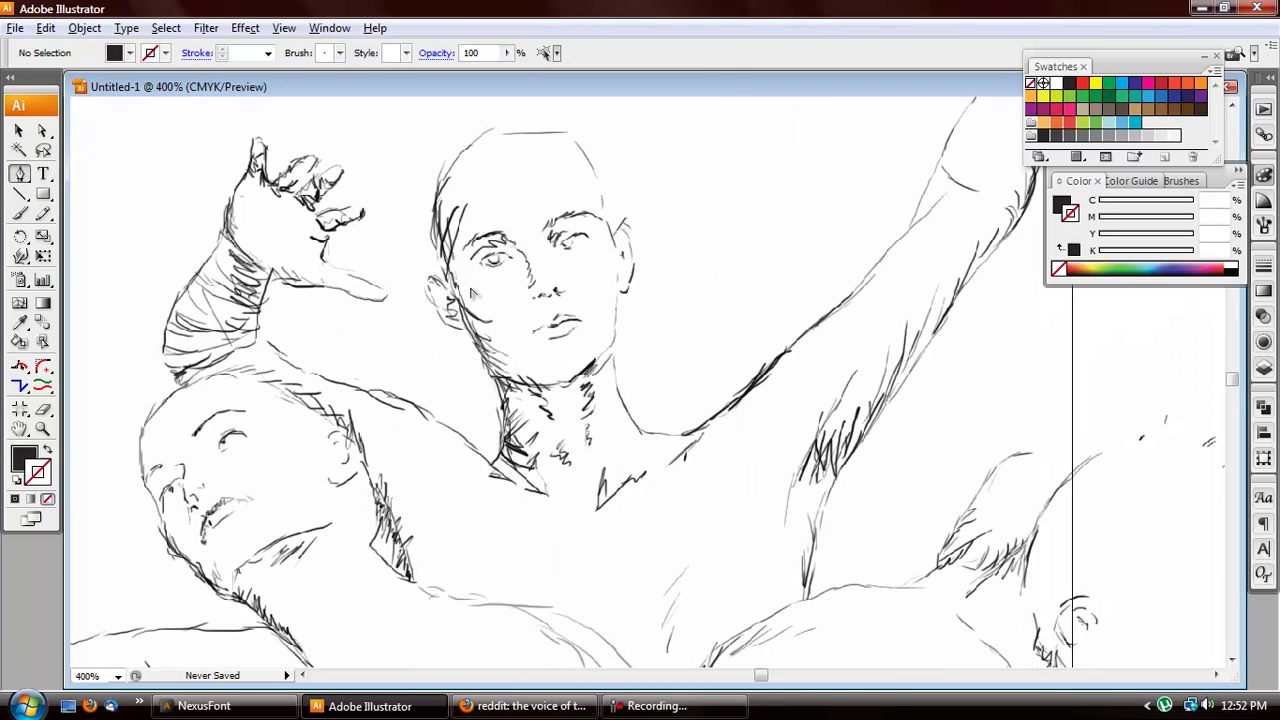
scroll(474, 303, "up", 2)
scroll(470, 296, "down", 1)
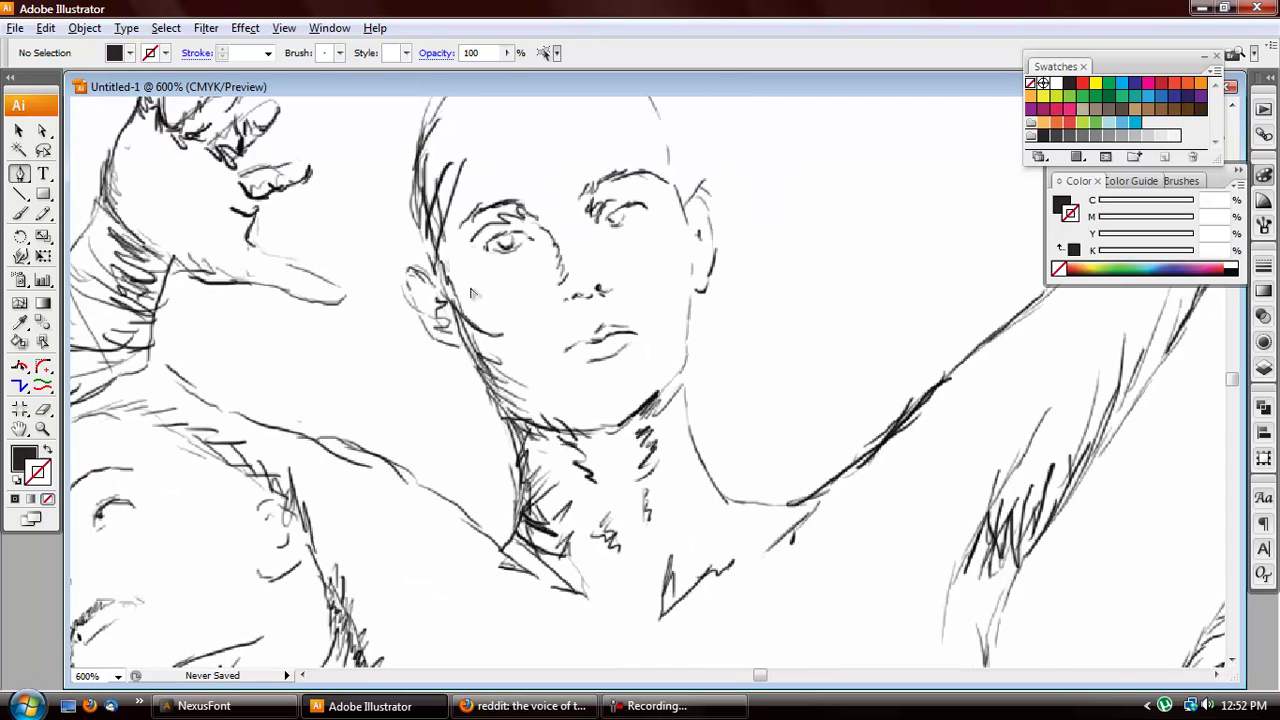
scroll(472, 294, "down", 1)
scroll(472, 292, "down", 2)
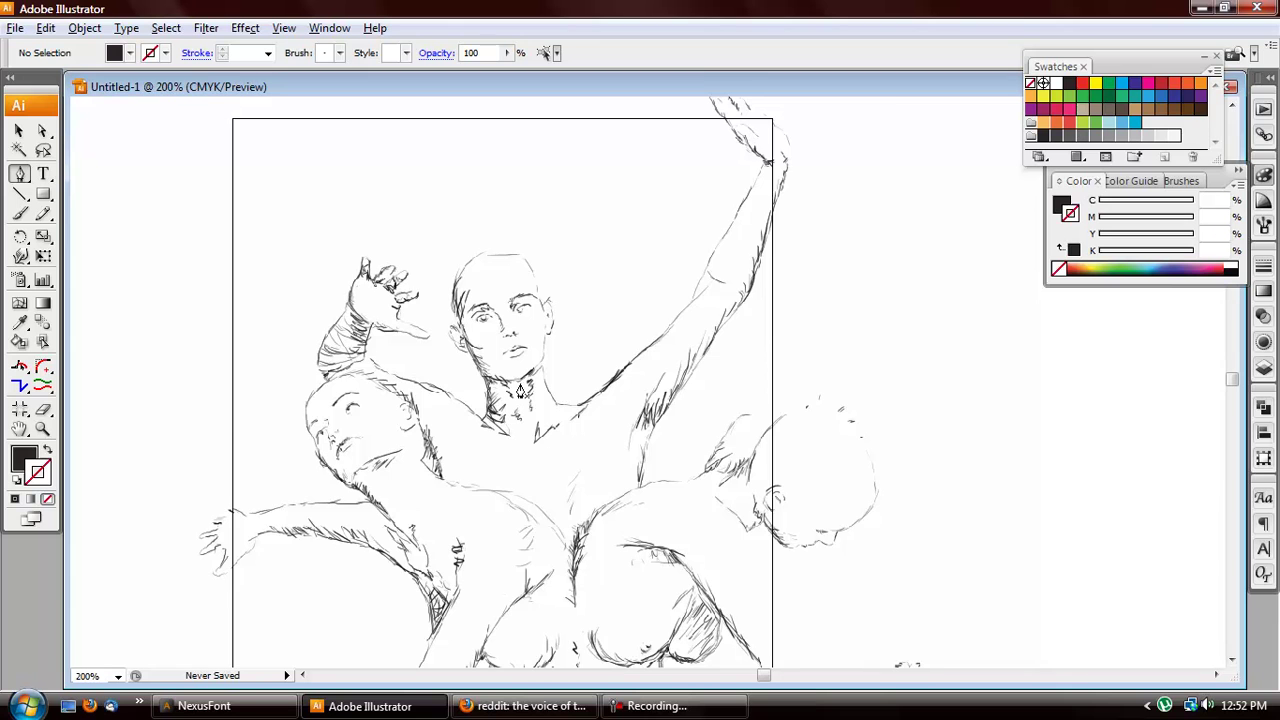
scroll(482, 325, "up", 1)
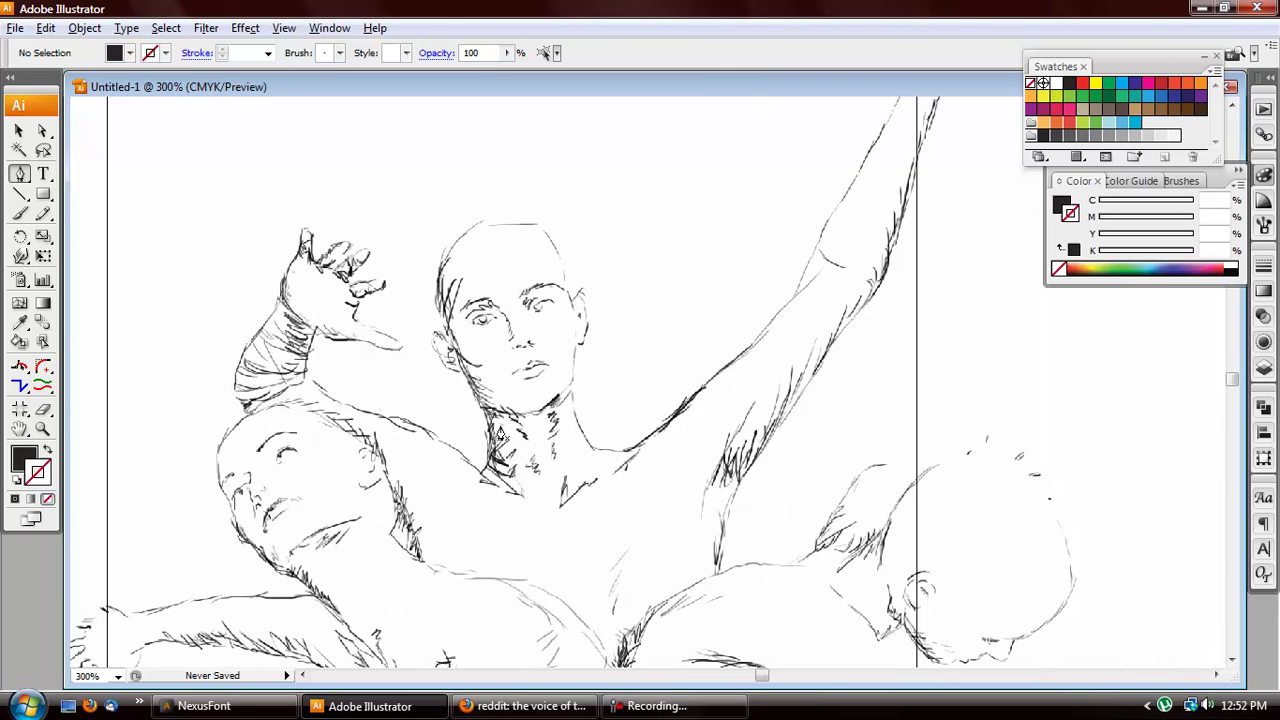
scroll(497, 287, "up", 2)
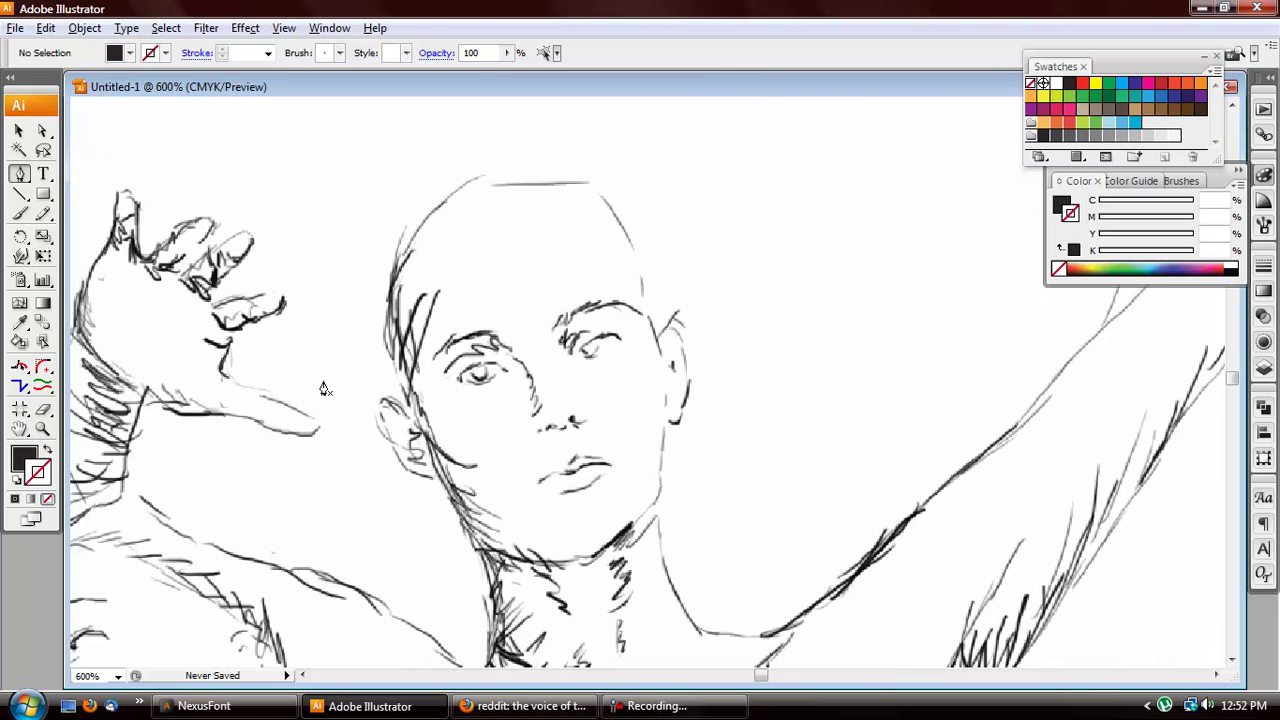
scroll(425, 380, "down", 1)
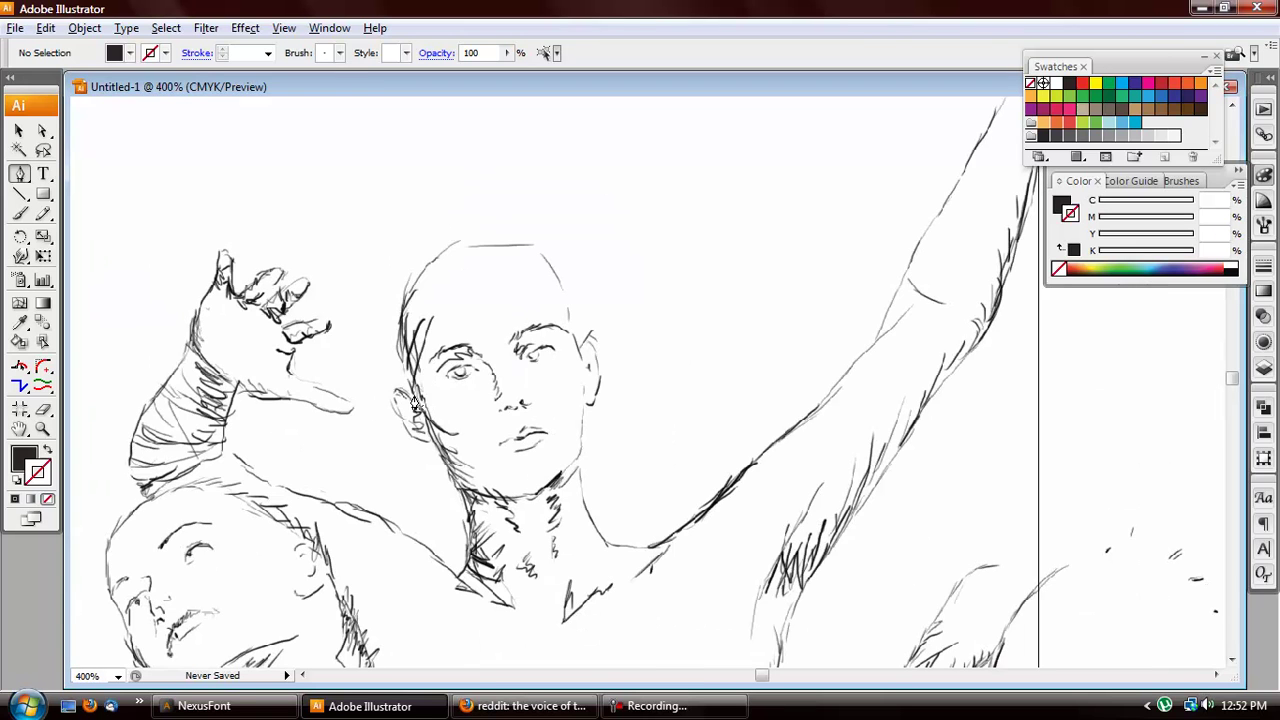
- Draw a curved path from the left ear over the crown, stroked black with no fill
left_click(411, 395)
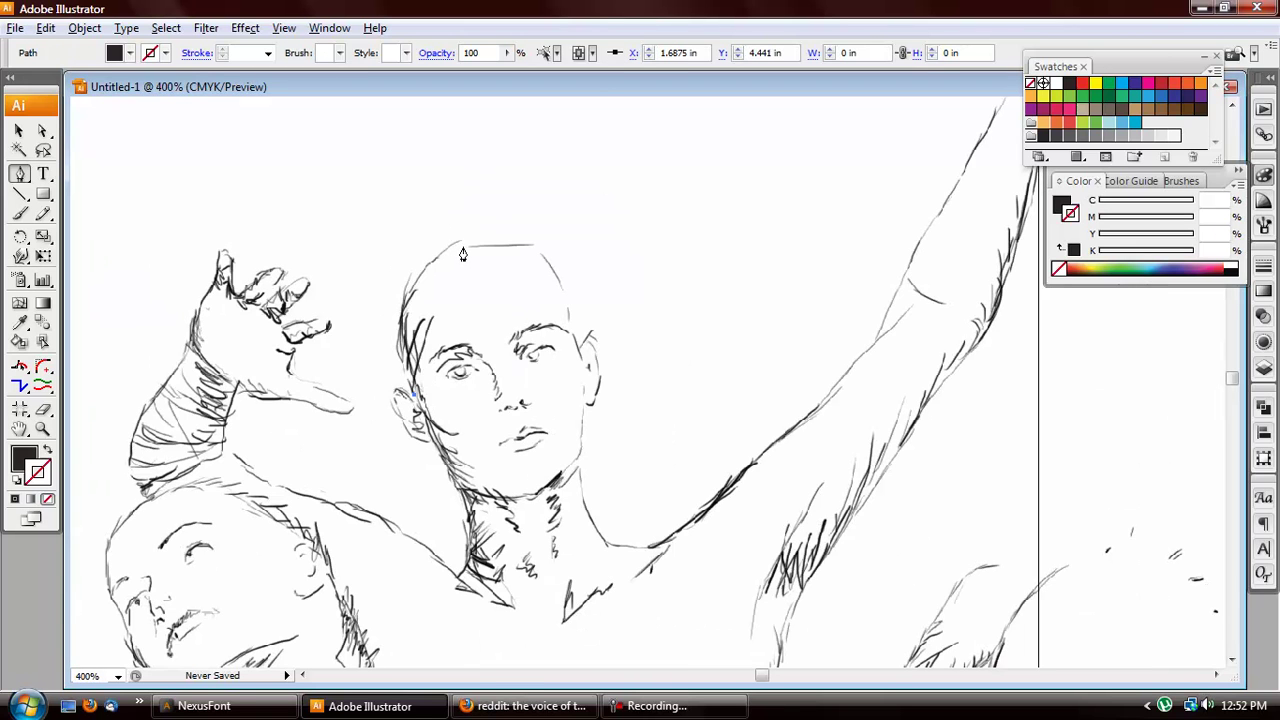
left_click_drag(455, 246, 550, 219)
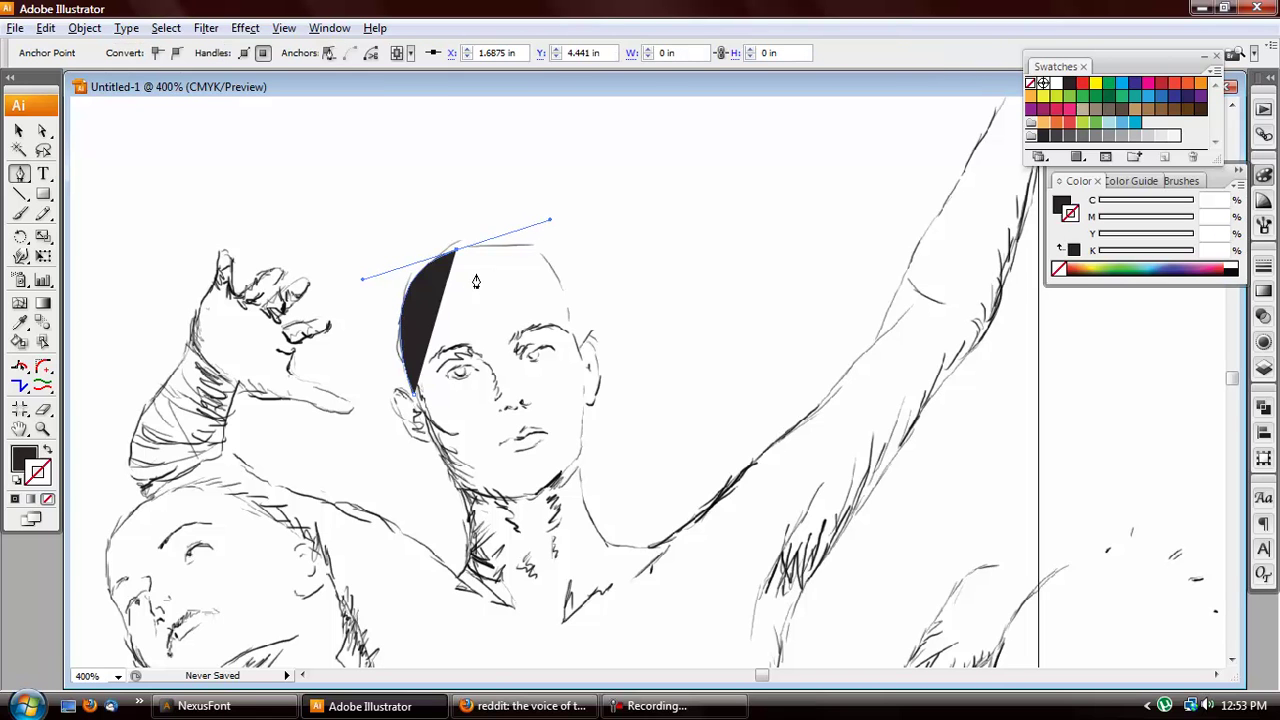
left_click(48, 453)
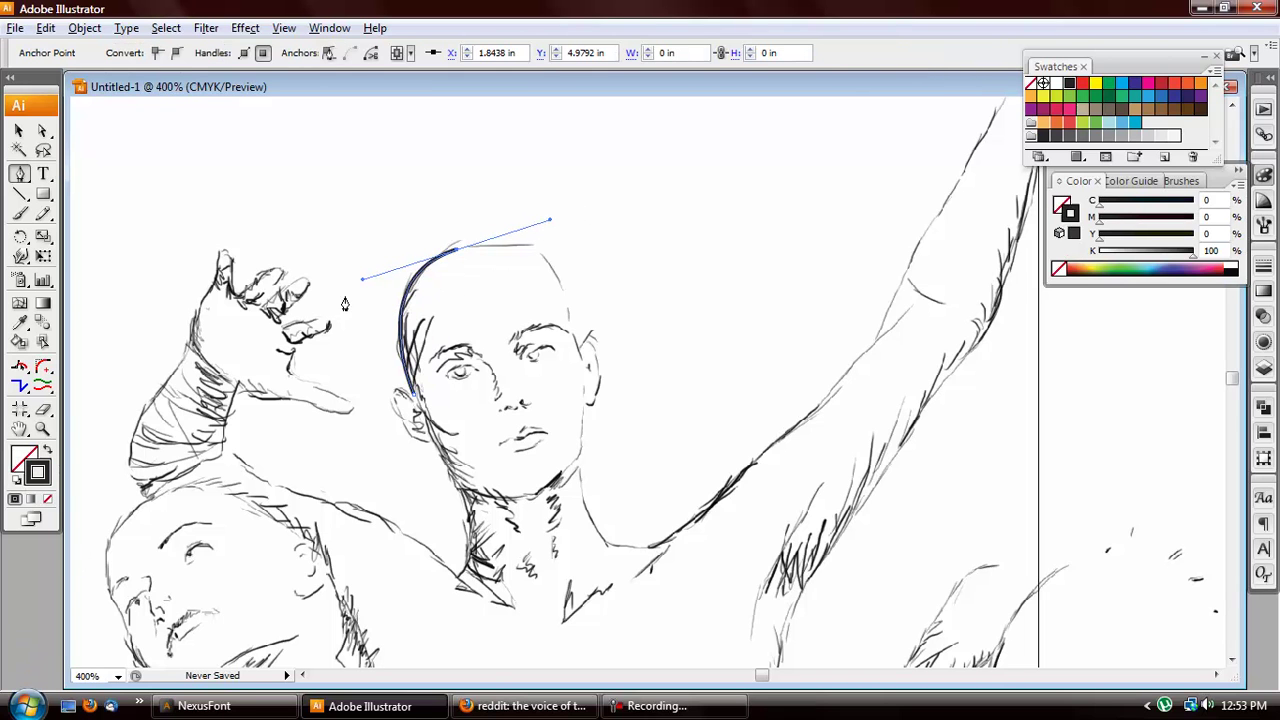
mouse_move(573, 330)
left_mouse_down()
mouse_move(566, 380)
mouse_move(578, 396)
left_mouse_up()
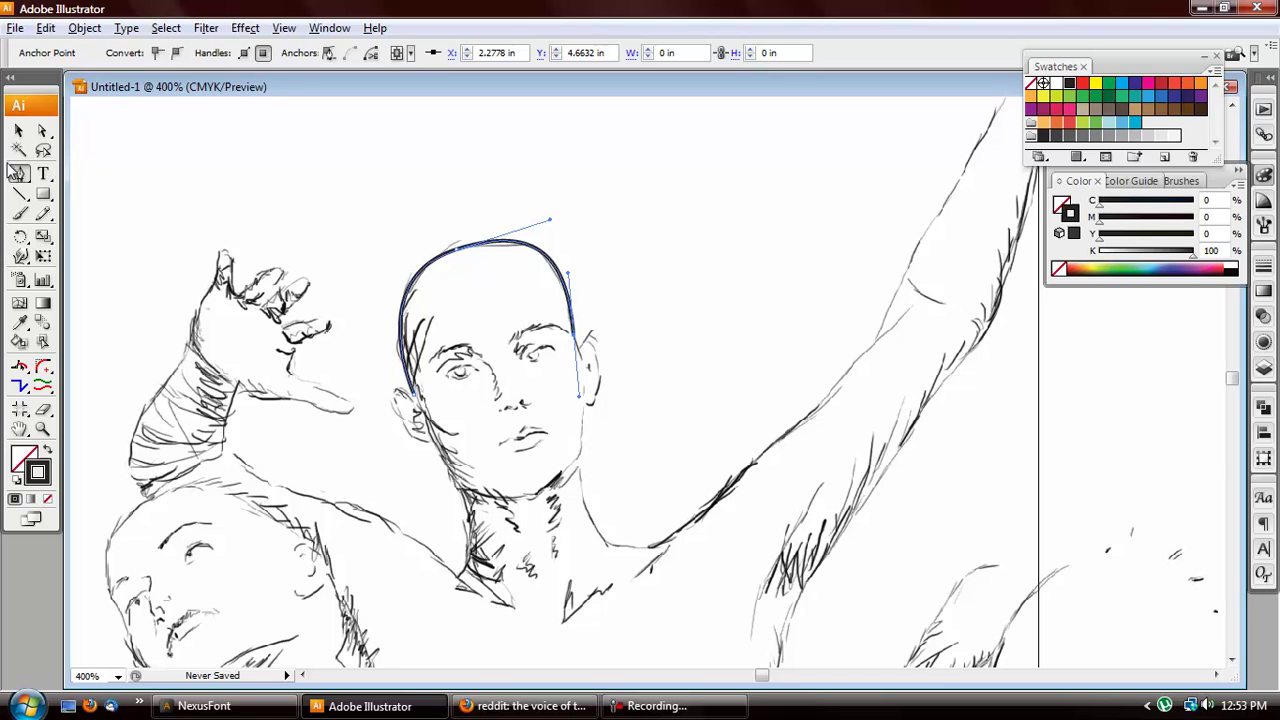
- Remove the Pen path and restore the original fill and stroke colours
key("ctrl+z")
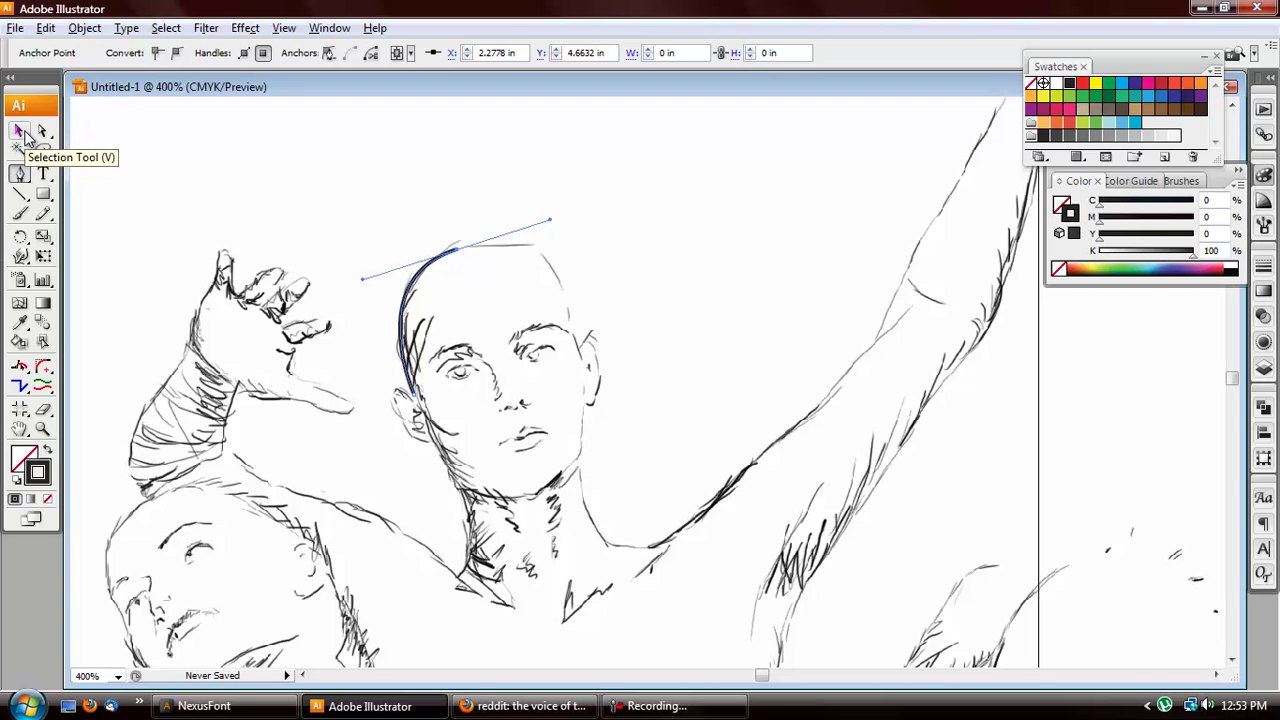
left_click(24, 137)
key("shift+x")
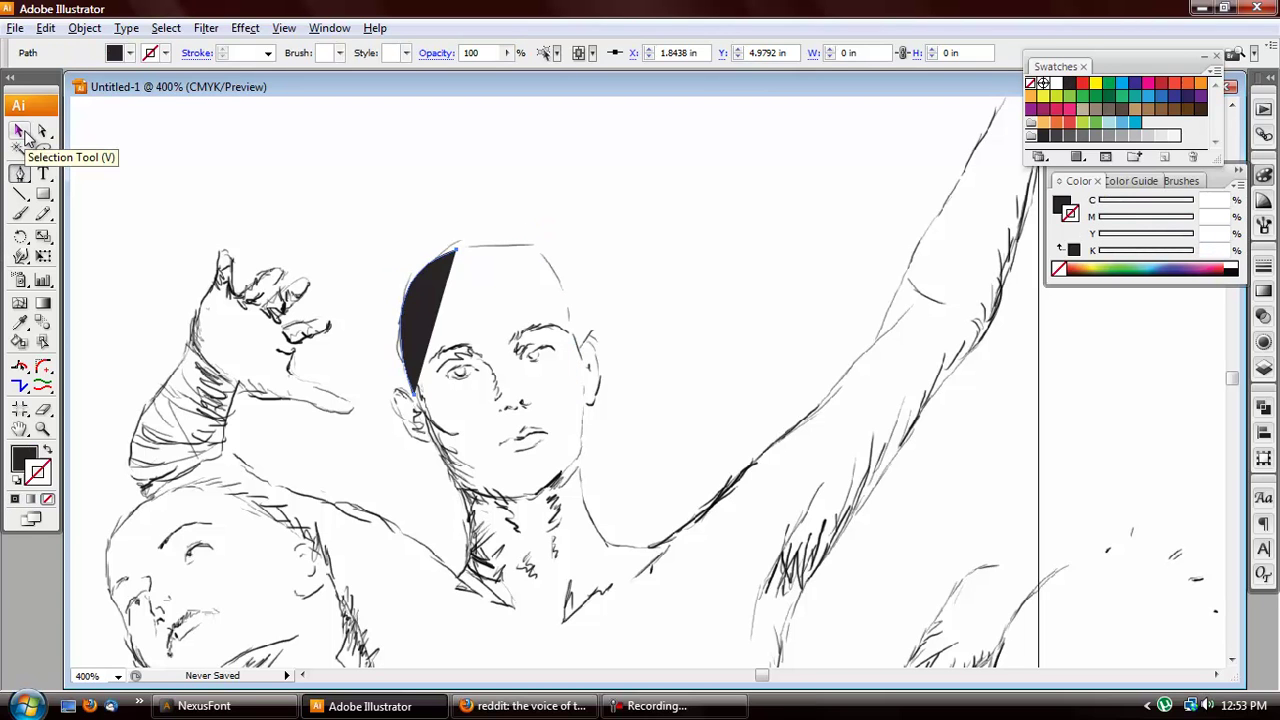
key("Delete")
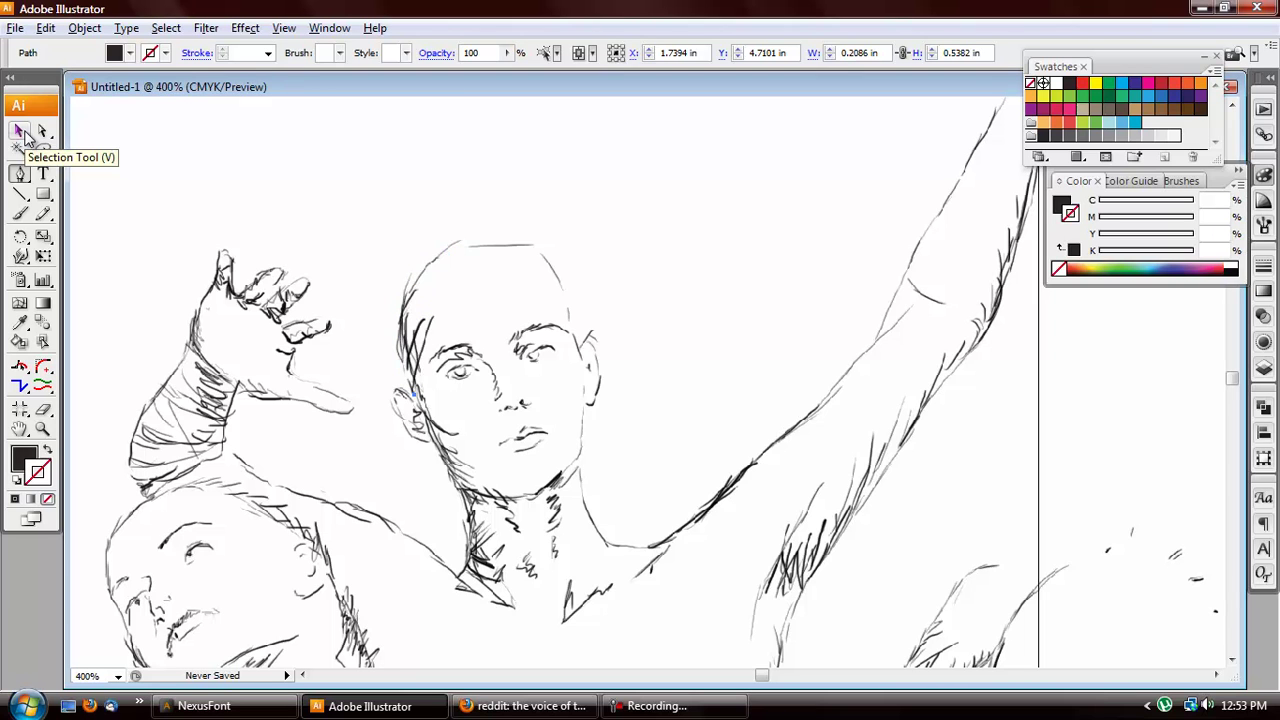
- Sketch Pencil strokes up the head's upper-left edge, redrawing until one fits
left_click(44, 213)
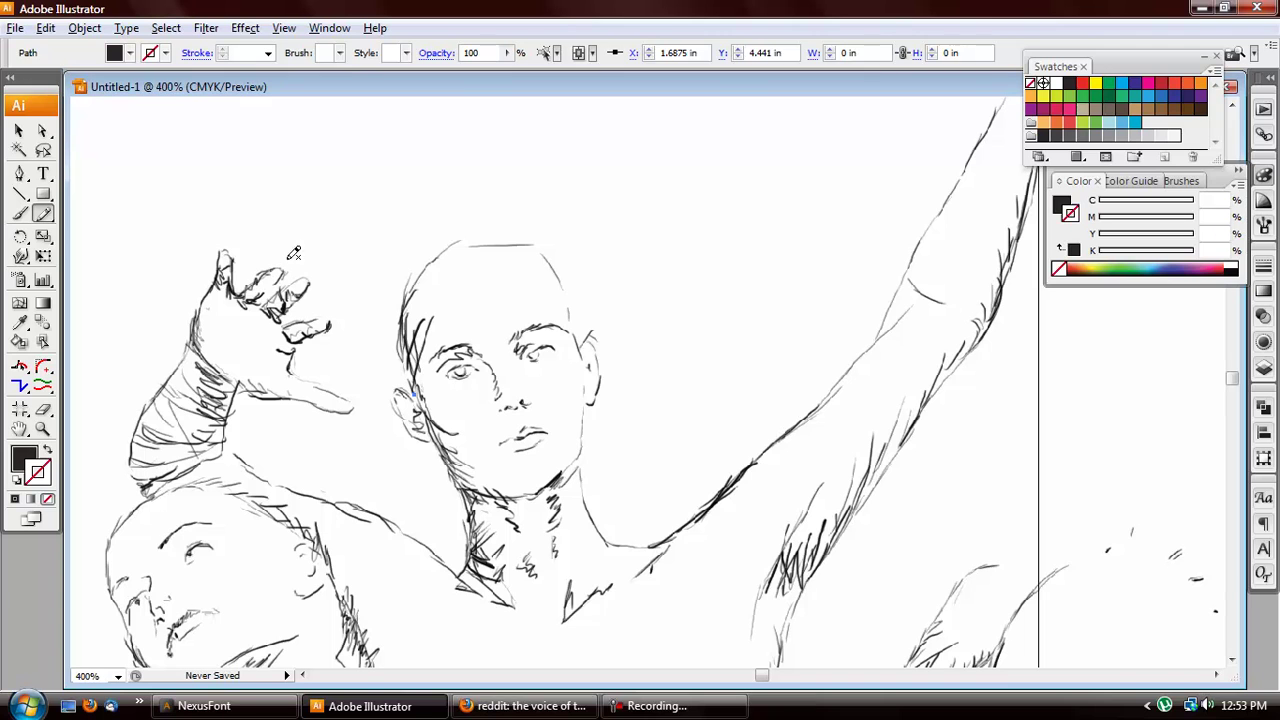
left_click(426, 391)
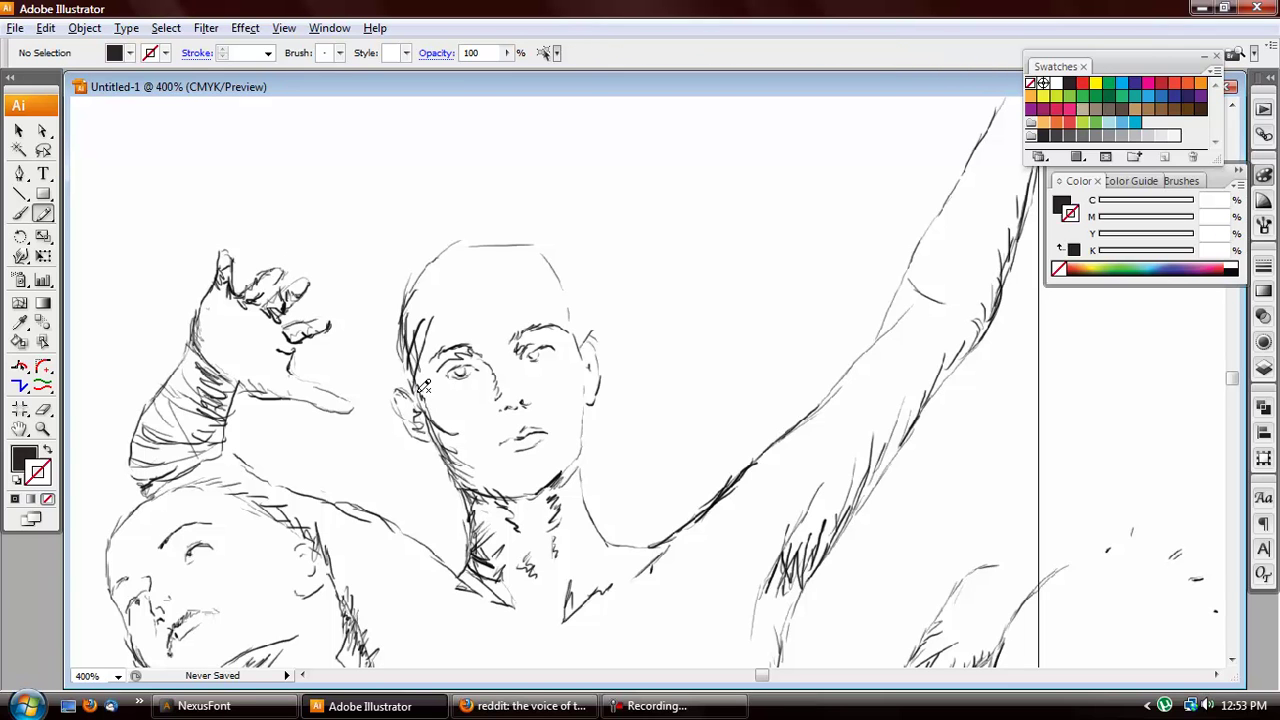
left_click_drag(418, 388, 407, 284)
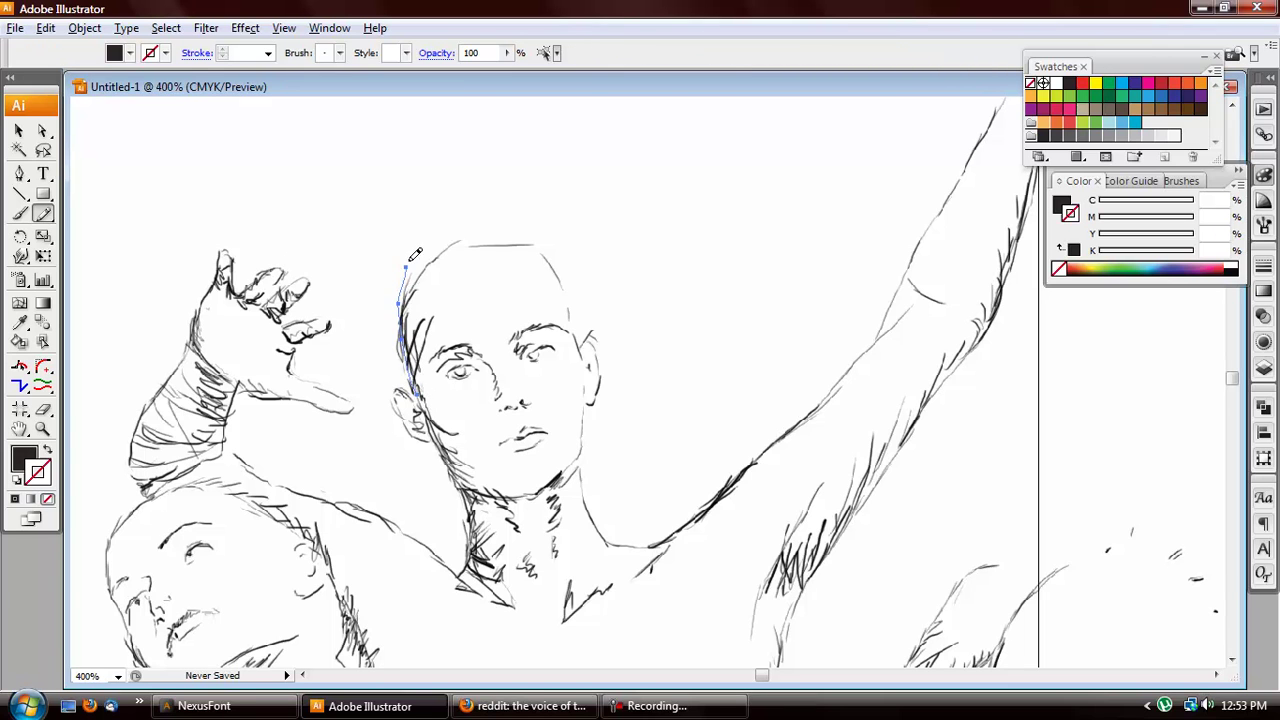
key("ctrl+shift+a")
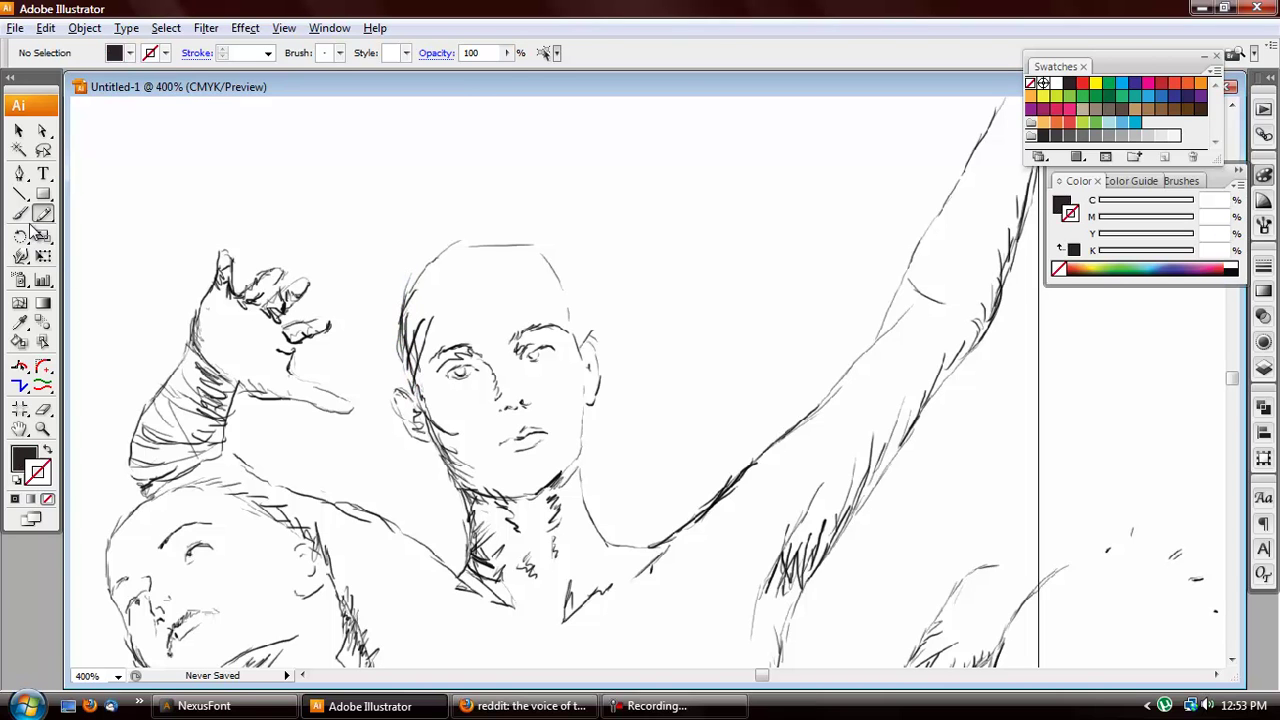
mouse_move(420, 388)
left_mouse_down()
mouse_move(414, 293)
mouse_move(412, 258)
left_mouse_up()
key("ctrl+shift+a")
mouse_move(420, 386)
left_mouse_down()
mouse_move(410, 314)
mouse_move(424, 262)
left_mouse_up()
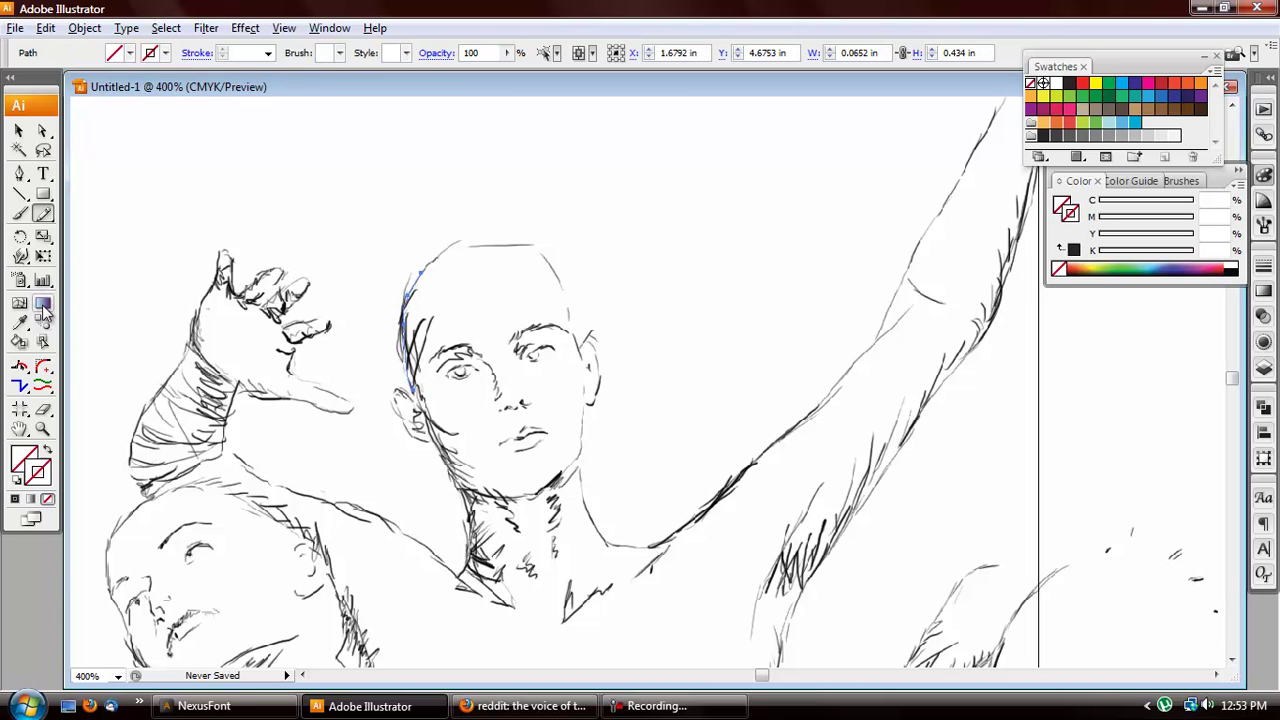
- Open Pencil Tool Preferences and edit the Fidelity value to 2.5 pixels
double_click(43, 213)
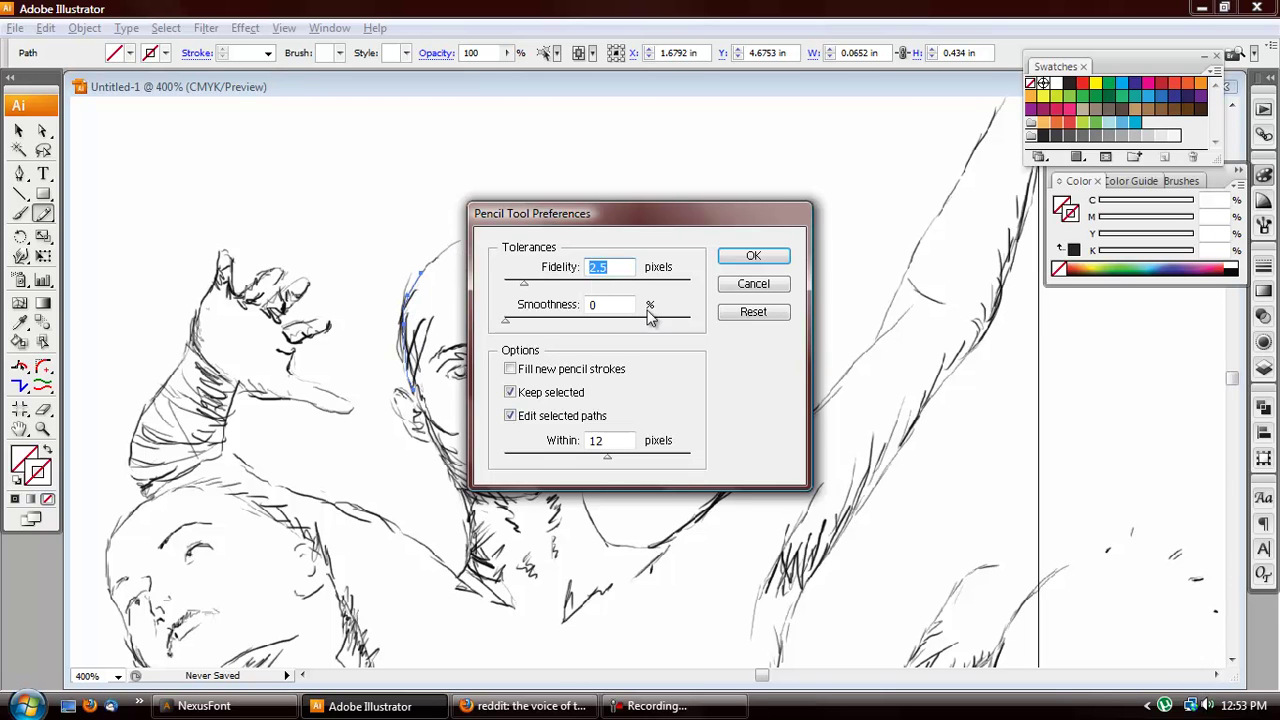
left_click(618, 267)
left_click_drag(621, 267, 558, 264)
type("5")
double_click(593, 268)
- Accept the Pencil preferences with Fidelity 2.5 pixels and Smoothness 0%
double_click(624, 302)
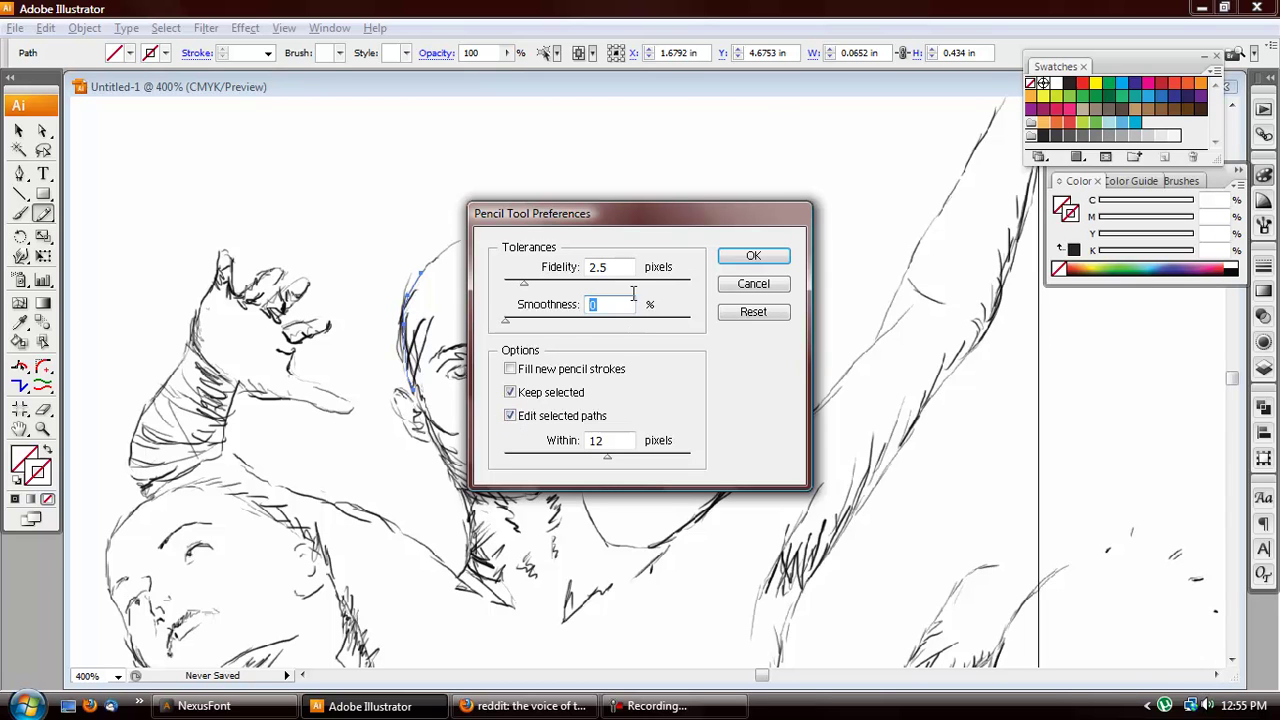
left_click(757, 253)
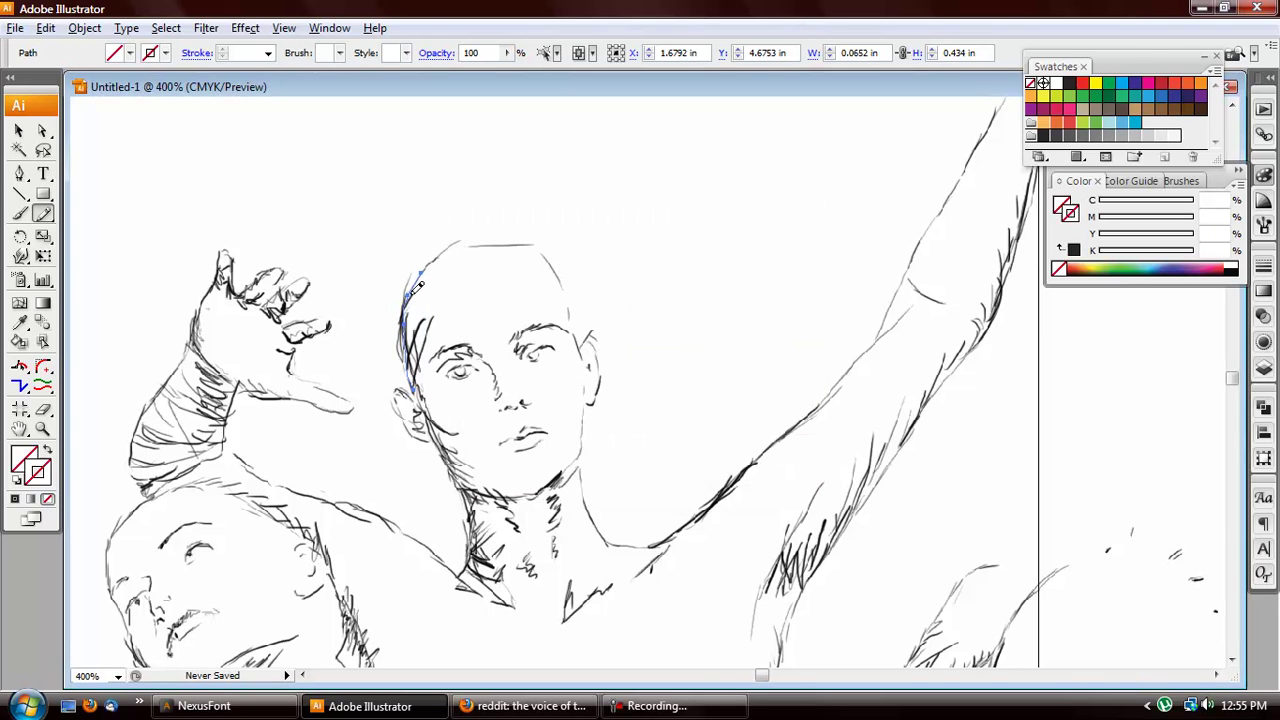
- Redraw the hair stroke higher up the head's left outline, undoing the over-extension along the crown
scroll(424, 285, "up", 2)
scroll(420, 288, "up", 1)
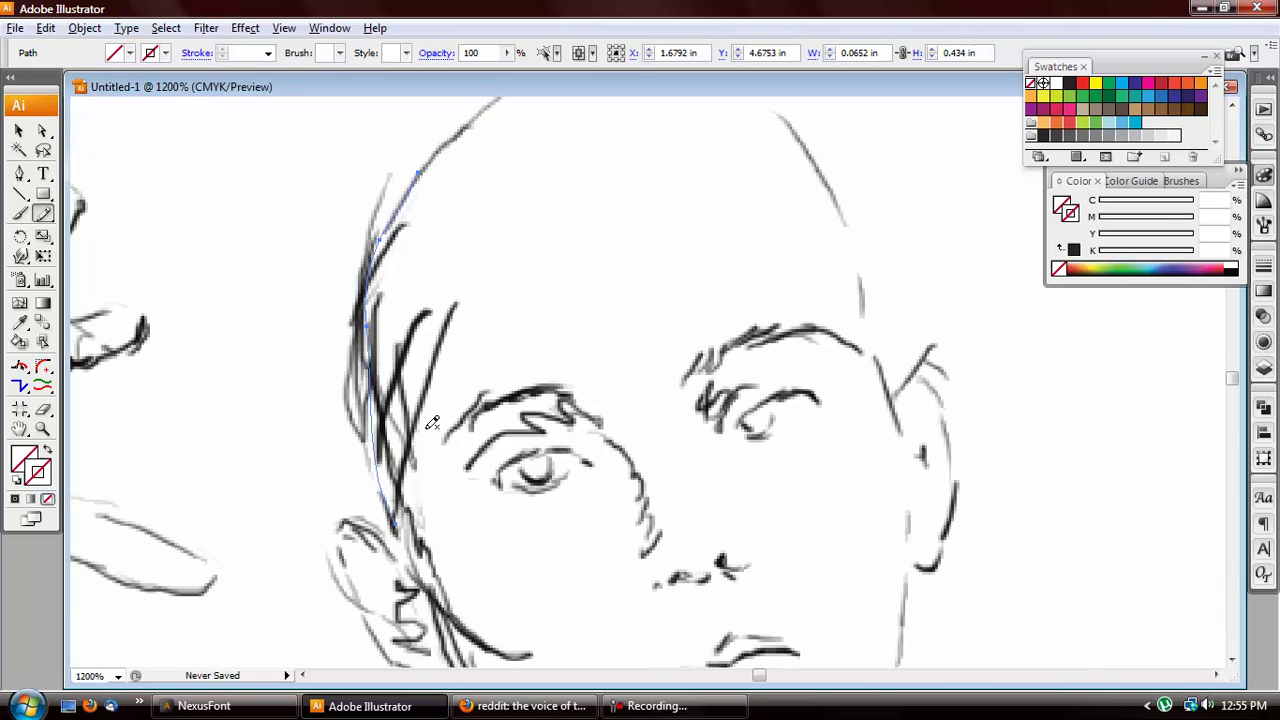
scroll(409, 295, "up", 1)
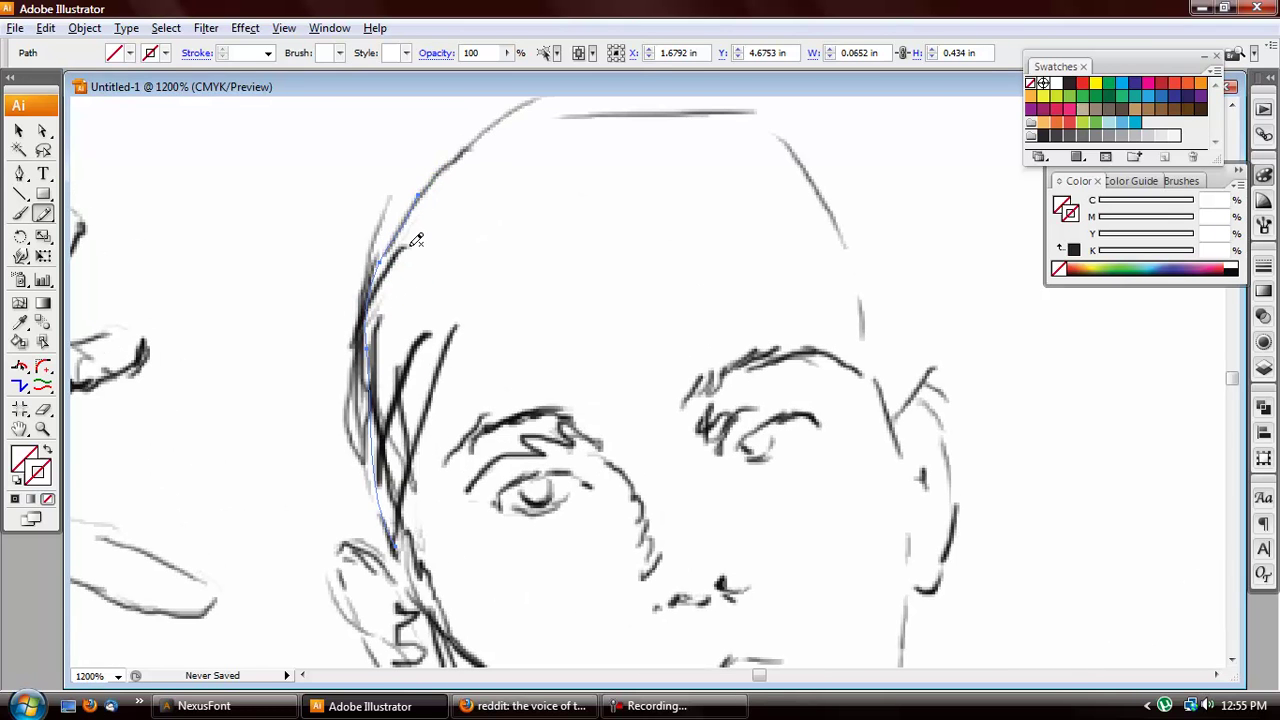
mouse_move(410, 214)
left_mouse_down()
mouse_move(450, 166)
mouse_move(437, 194)
left_mouse_up()
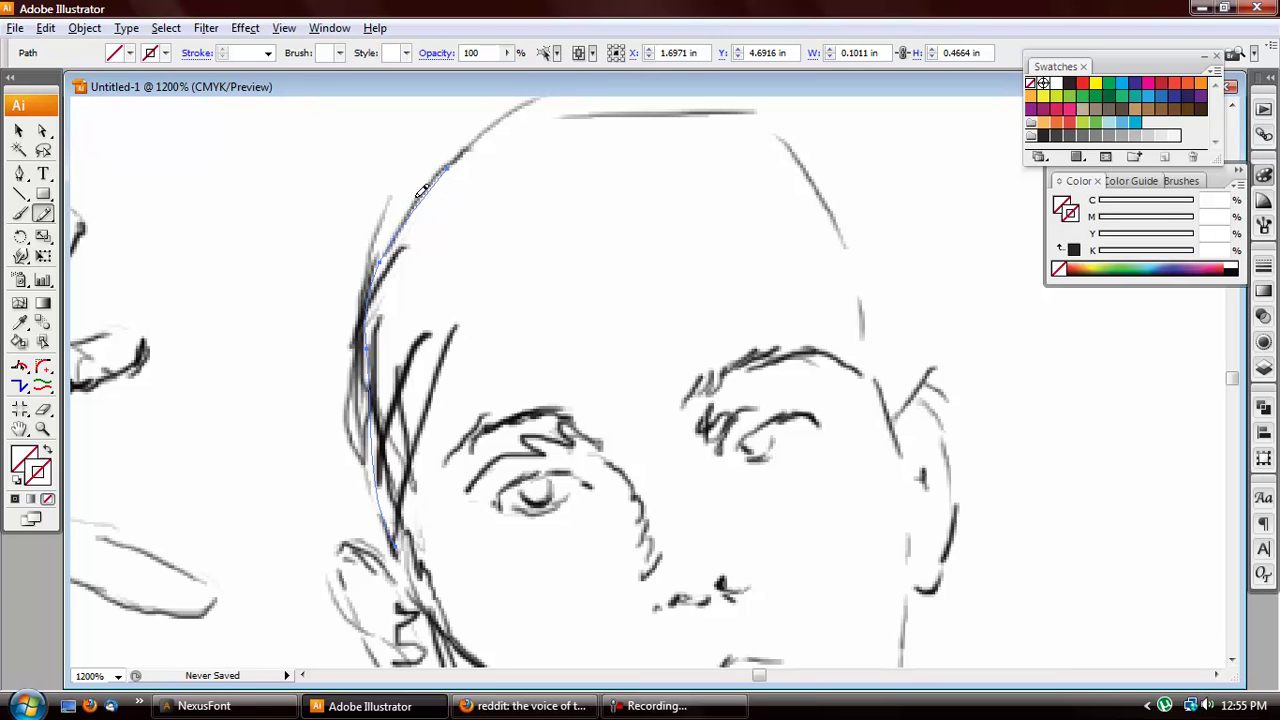
left_click_drag(460, 152, 662, 128)
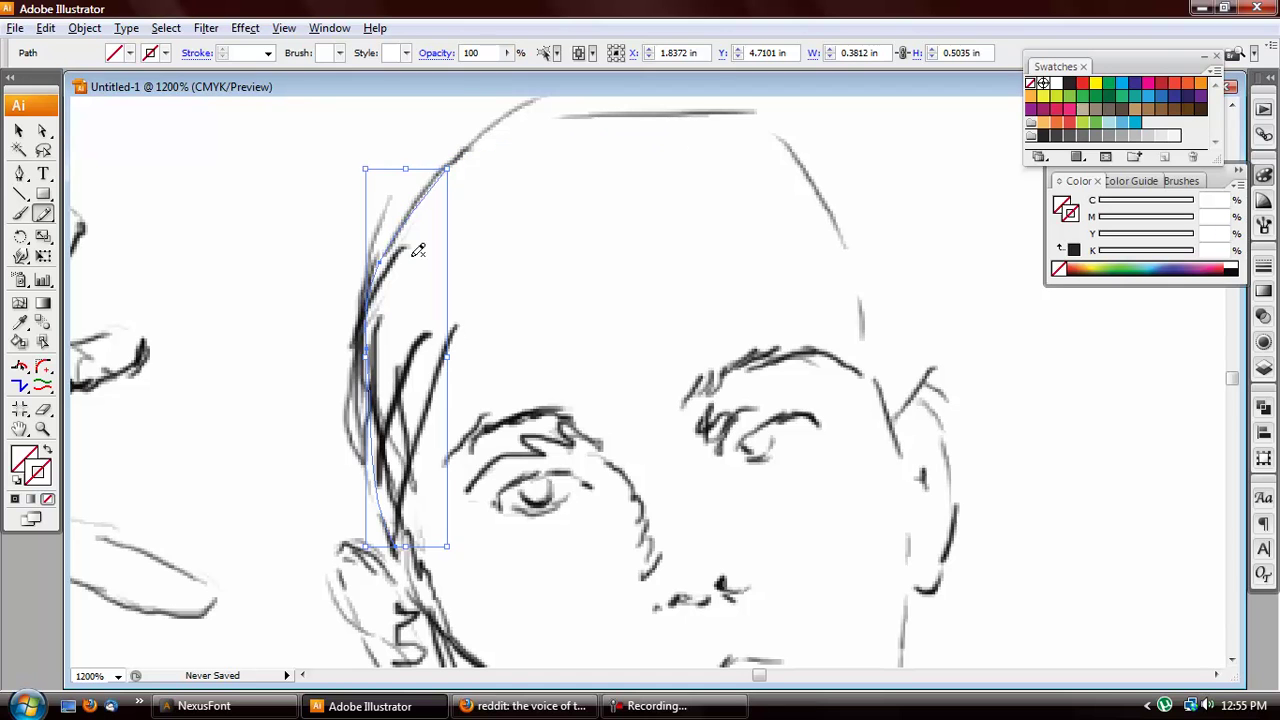
left_click_drag(400, 250, 390, 253)
mouse_move(483, 131)
left_mouse_down()
mouse_move(558, 97)
mouse_move(620, 85)
left_mouse_up()
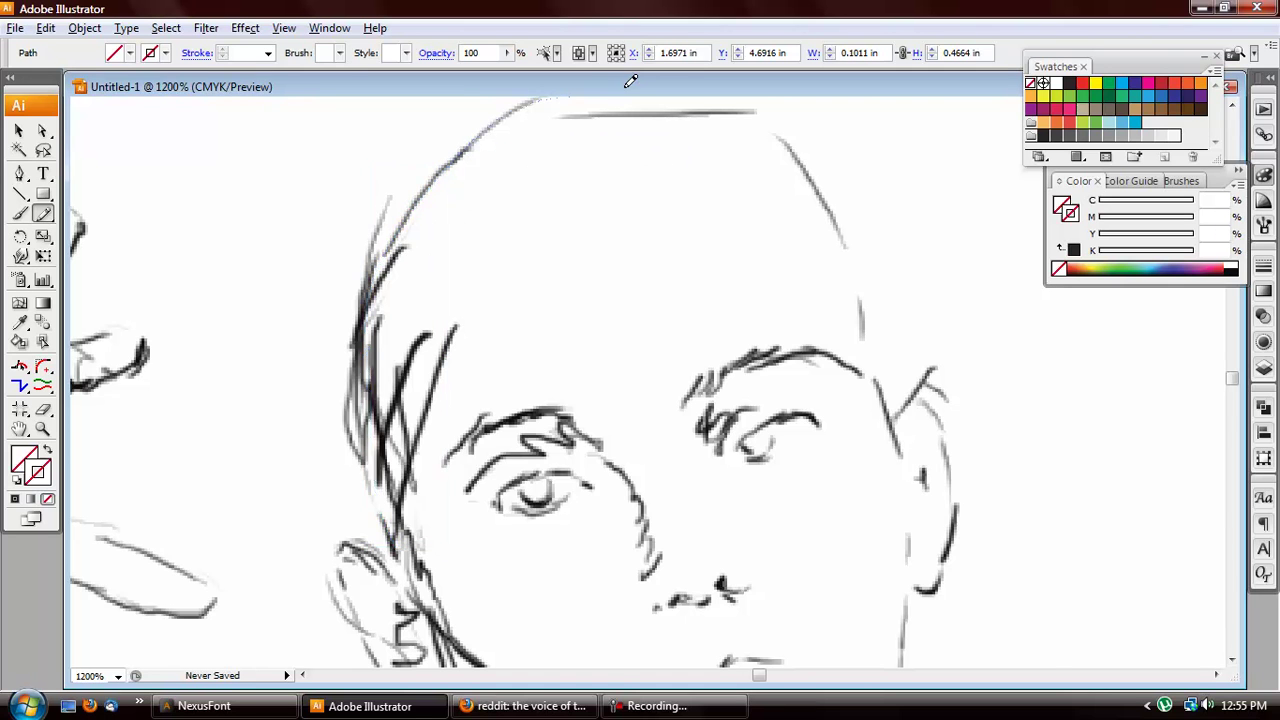
key("ctrl+minus")
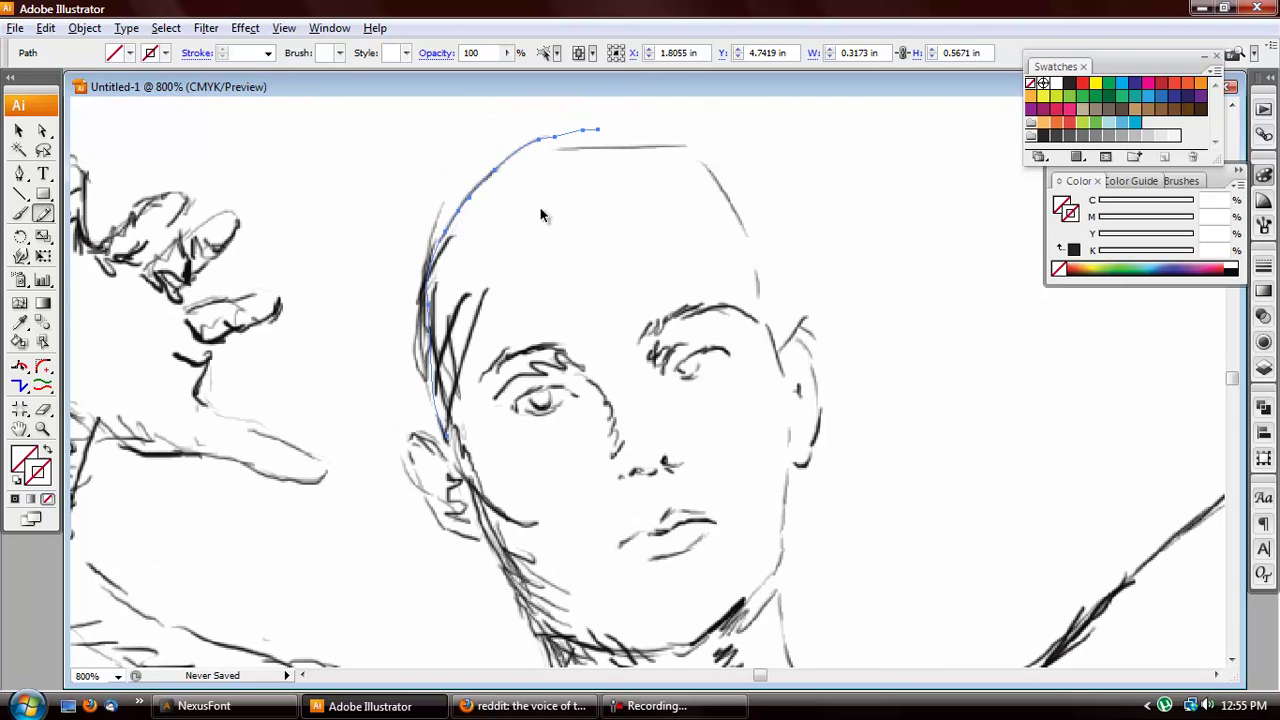
key("ctrl+z")
left_click(18, 130)
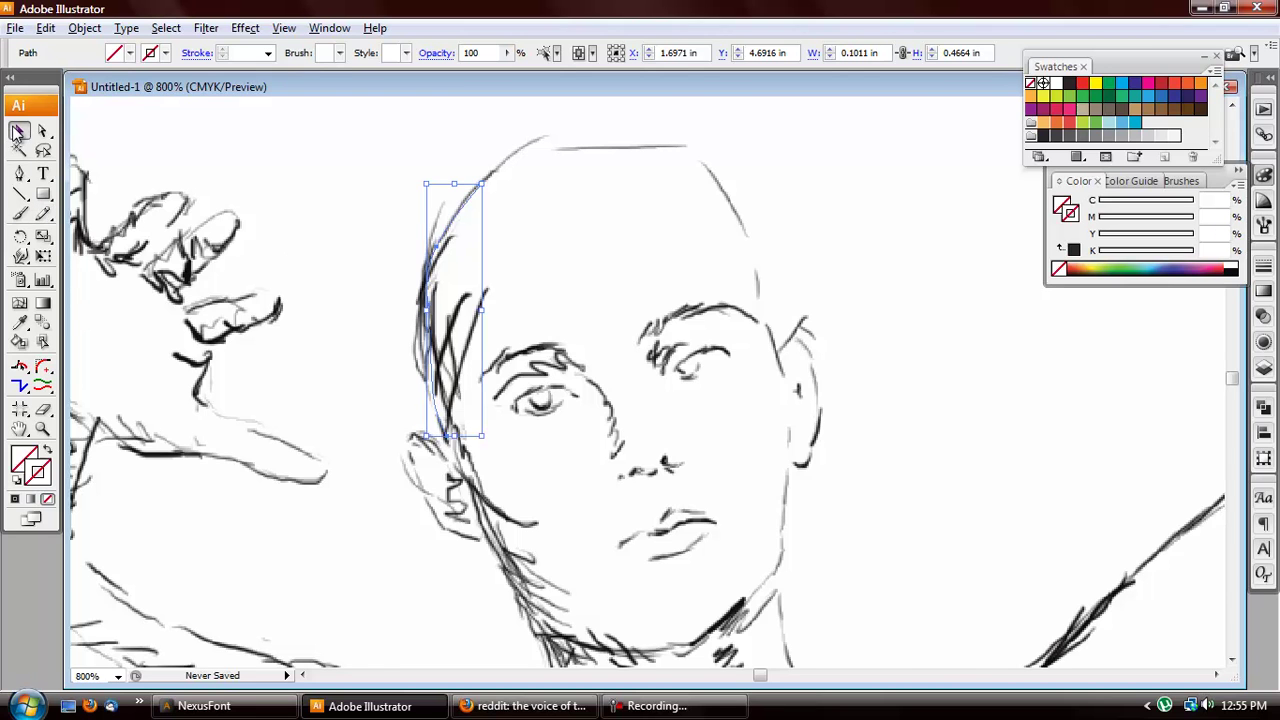
key("ctrl+minus")
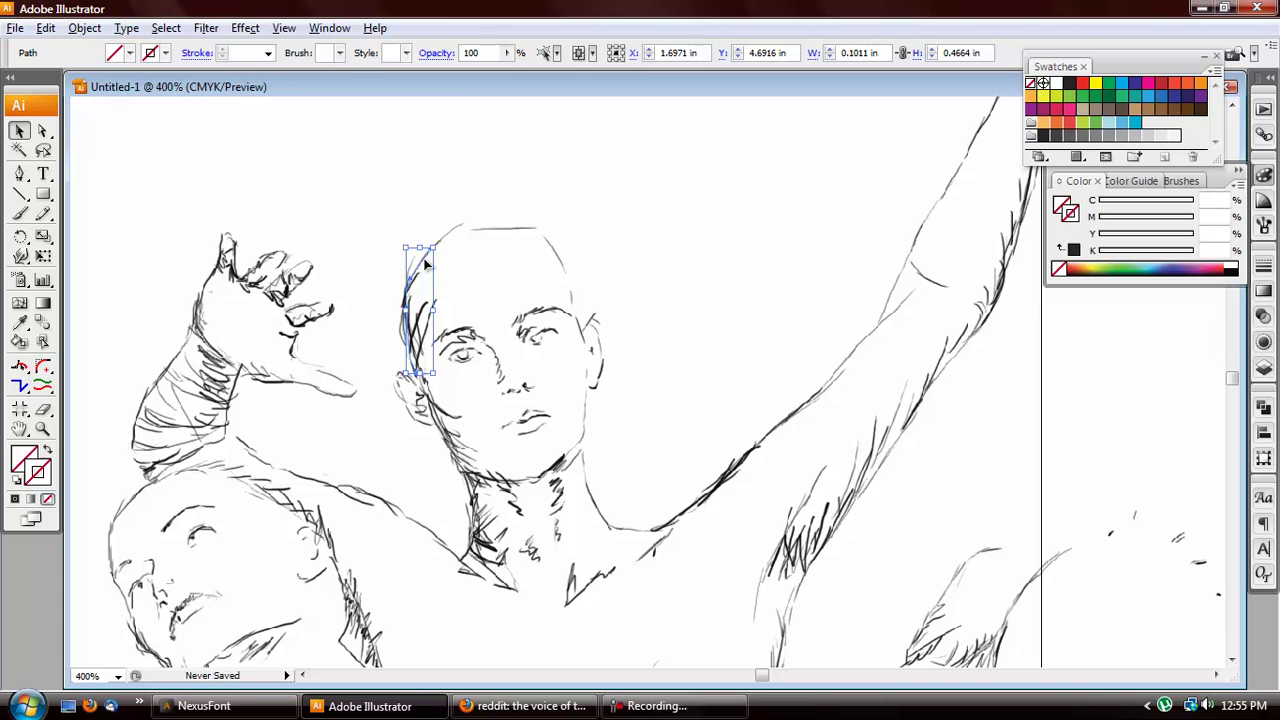
- Pencil a closed outline around the whole head, select it, and keep its fill at None
left_click(43, 213)
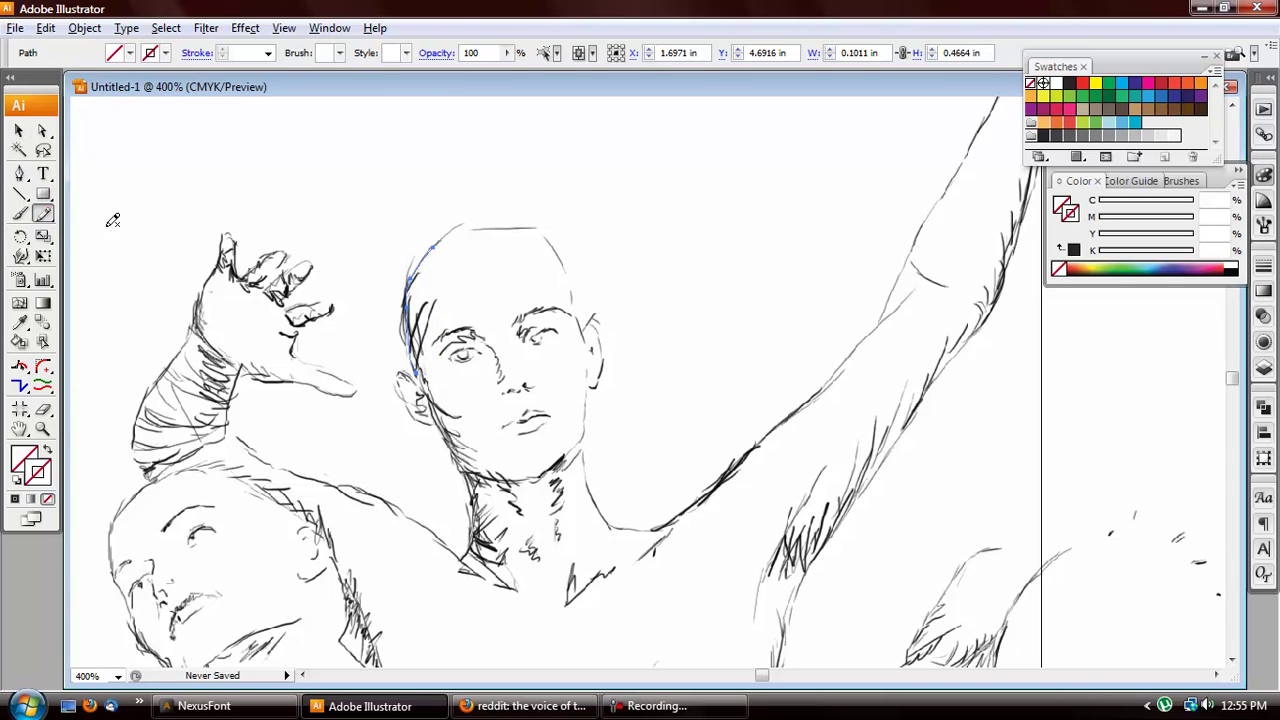
mouse_move(448, 238)
left_mouse_down()
mouse_move(516, 223)
mouse_move(559, 241)
mouse_move(600, 350)
mouse_move(587, 448)
mouse_move(542, 480)
mouse_move(494, 486)
mouse_move(461, 466)
mouse_move(416, 368)
left_mouse_up()
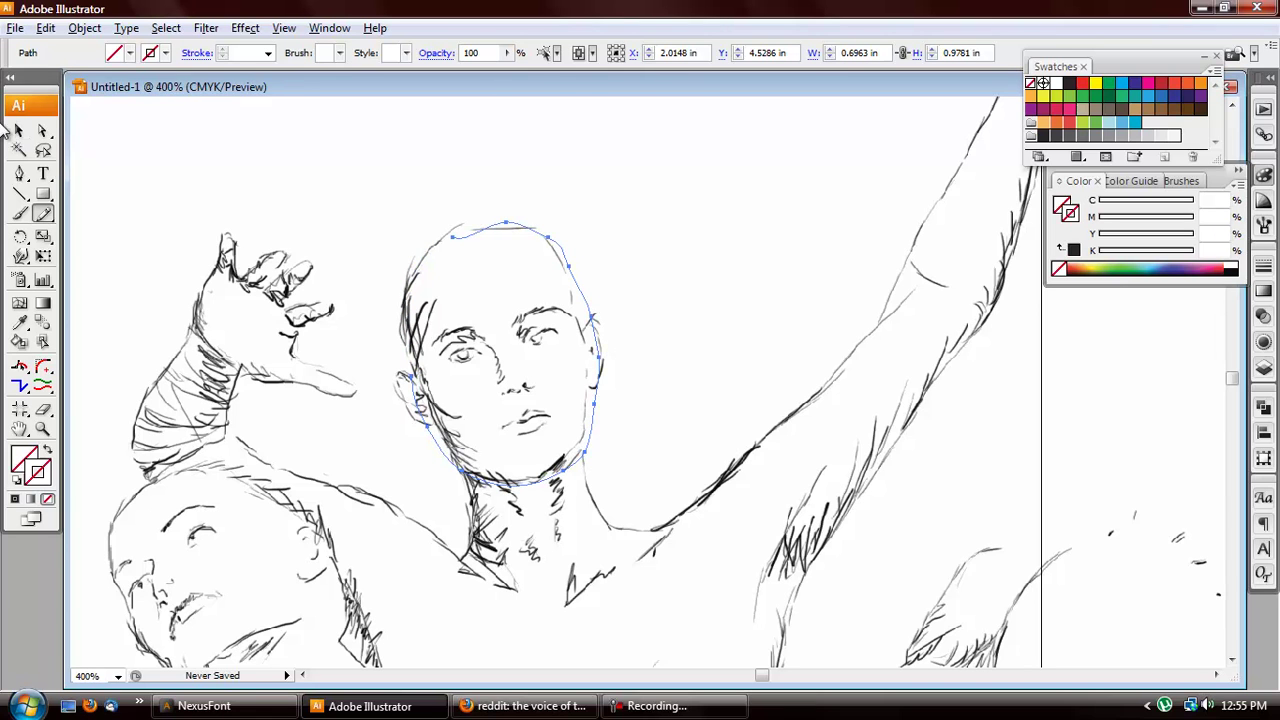
left_click(19, 131)
left_click(428, 262)
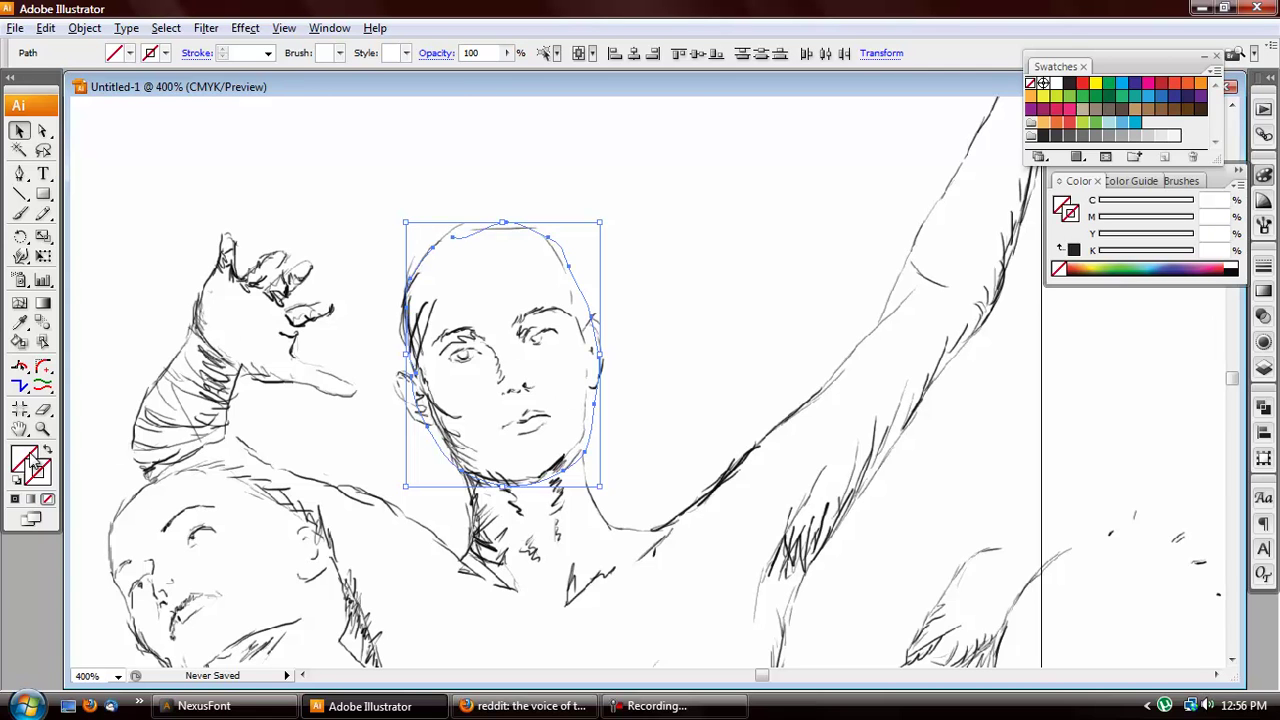
left_click(13, 500)
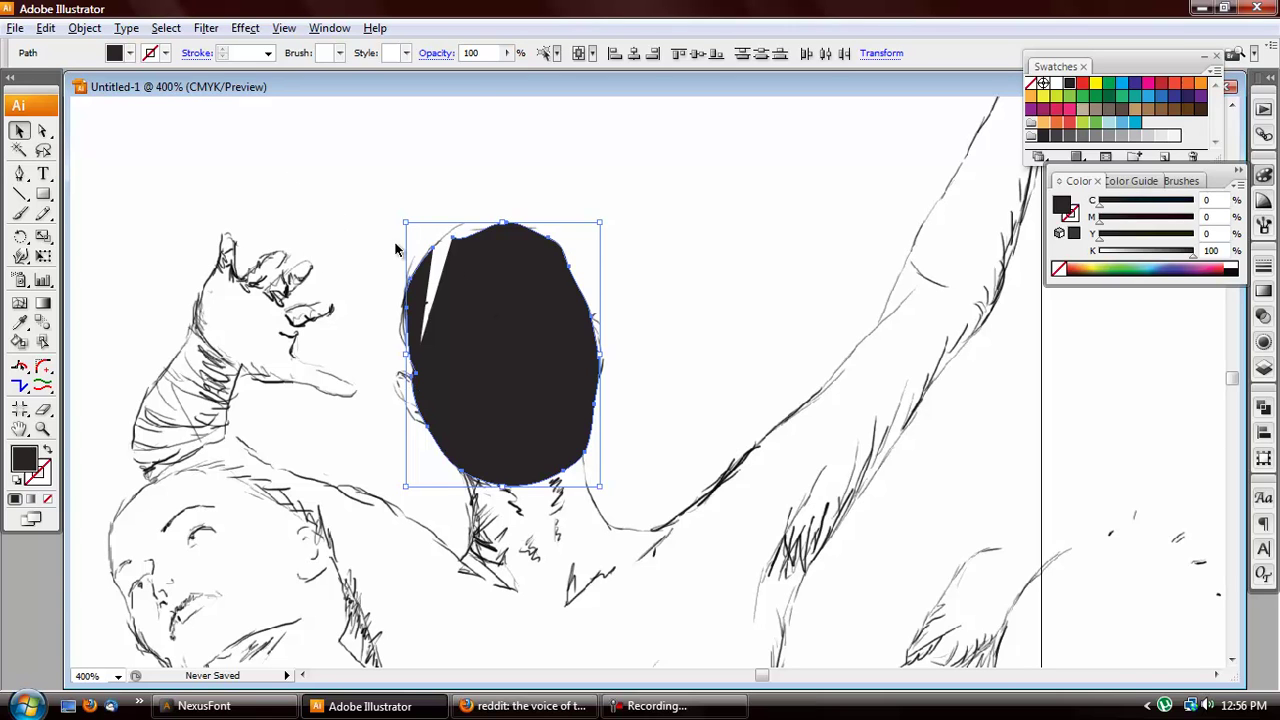
key("slash")
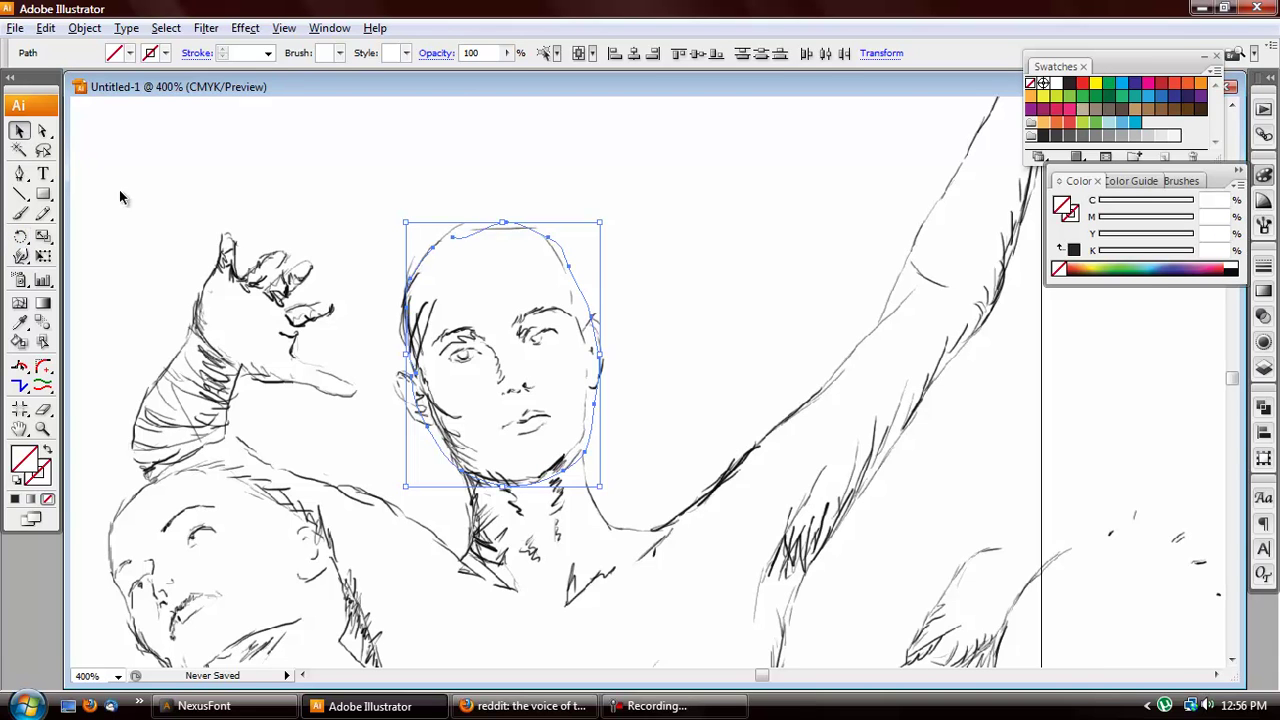
- Reveal the hidden black head outline group with Show All (Ctrl+Alt+3), then deselect it
left_click(418, 398)
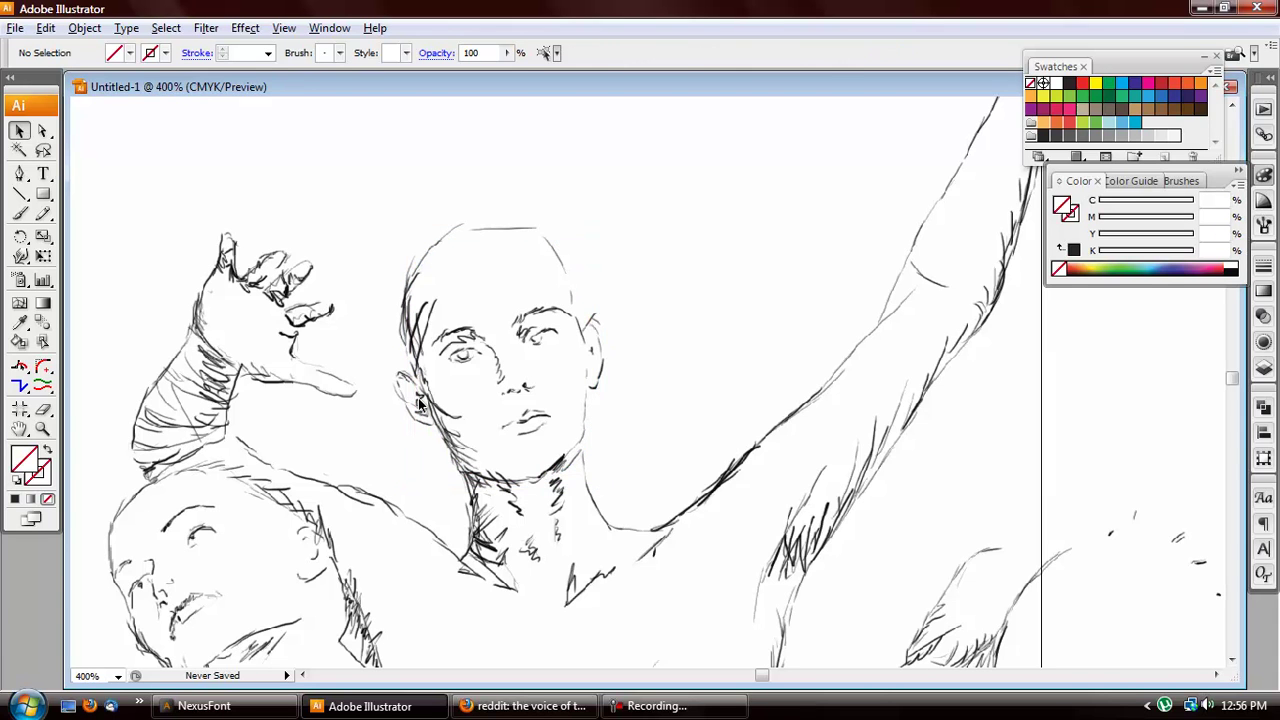
left_click(86, 28)
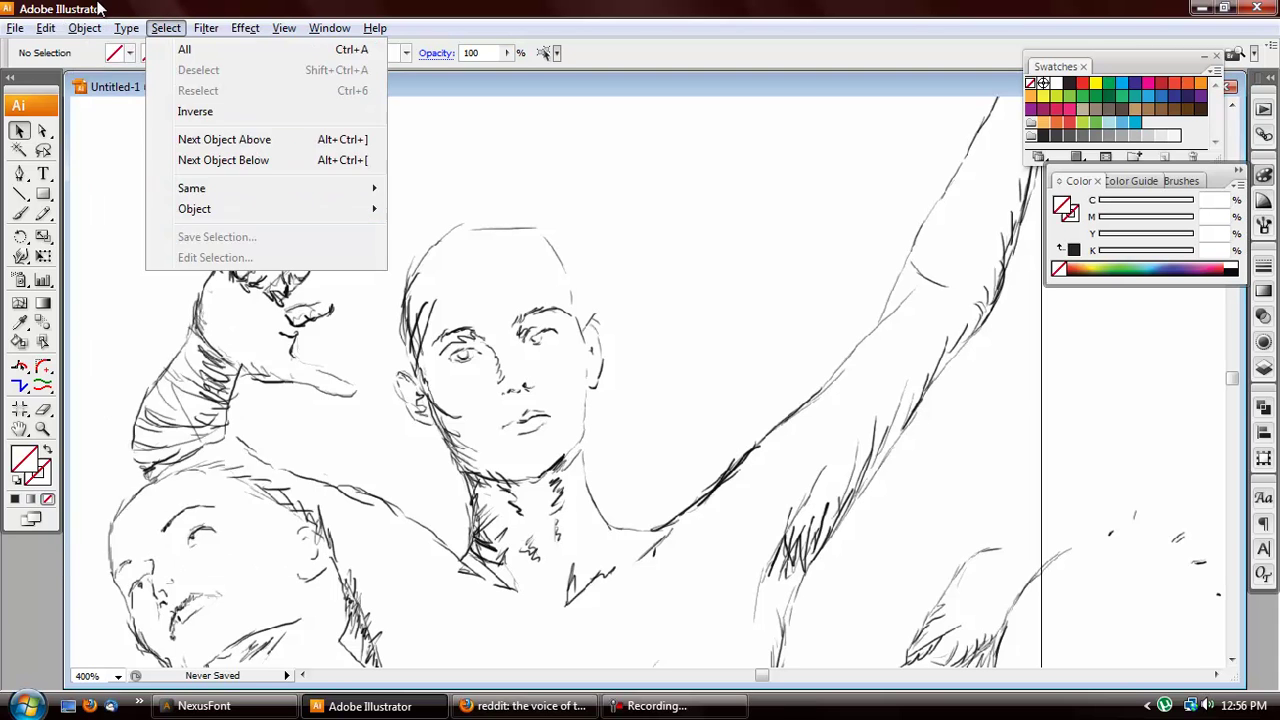
left_click(83, 33)
key("ctrl+alt+3")
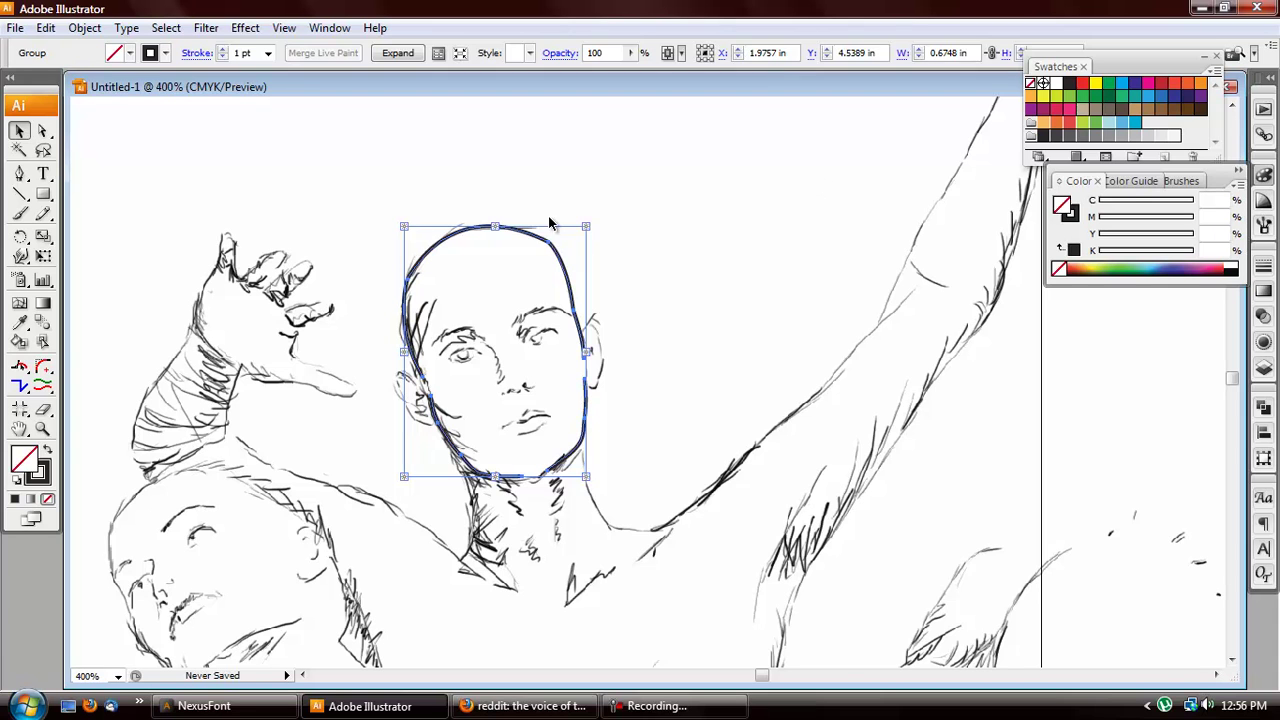
left_click(502, 176)
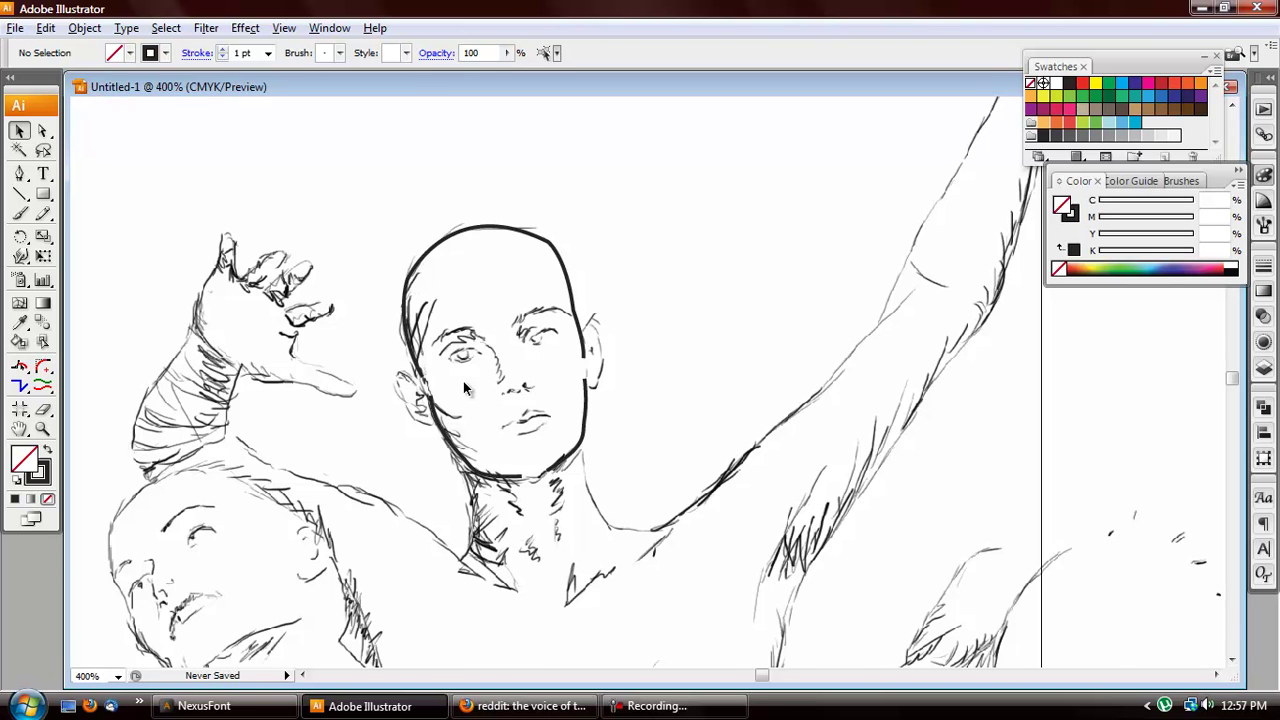
scroll(463, 381, "up", 2)
scroll(463, 381, "down", 2)
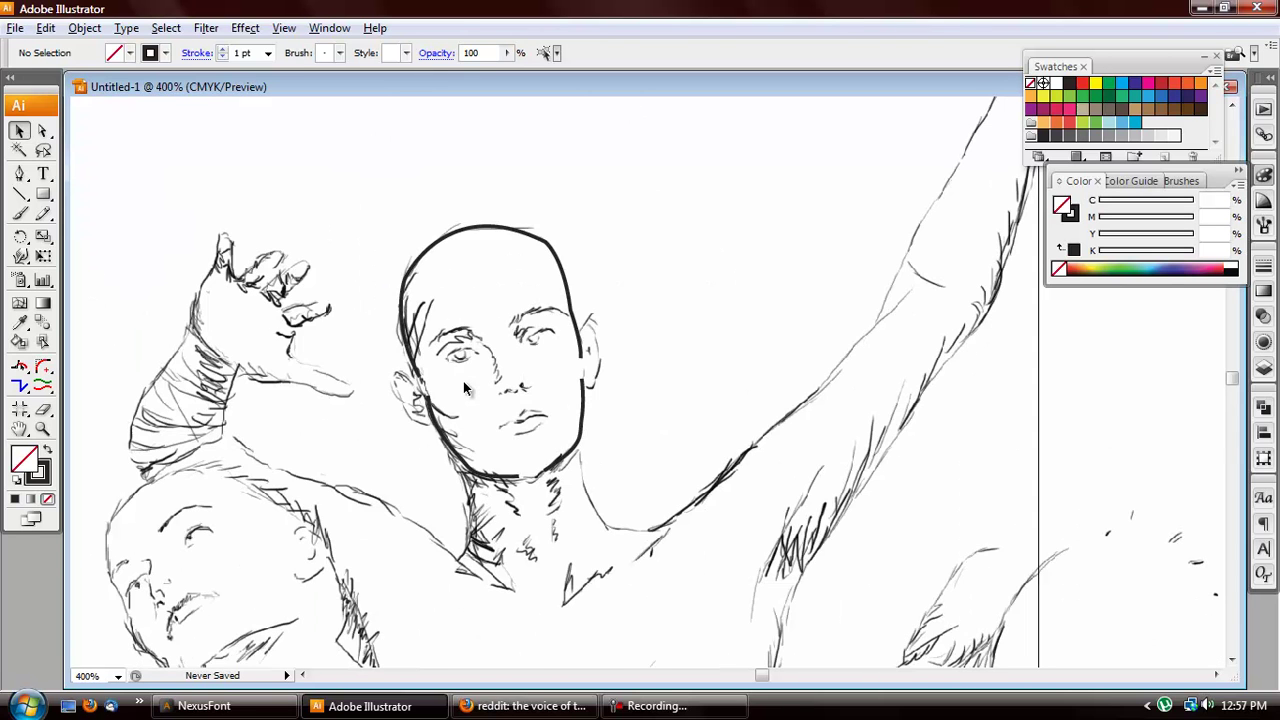
- Select the head's Live Paint group and switch to the Live Paint Bucket
left_click(27, 344)
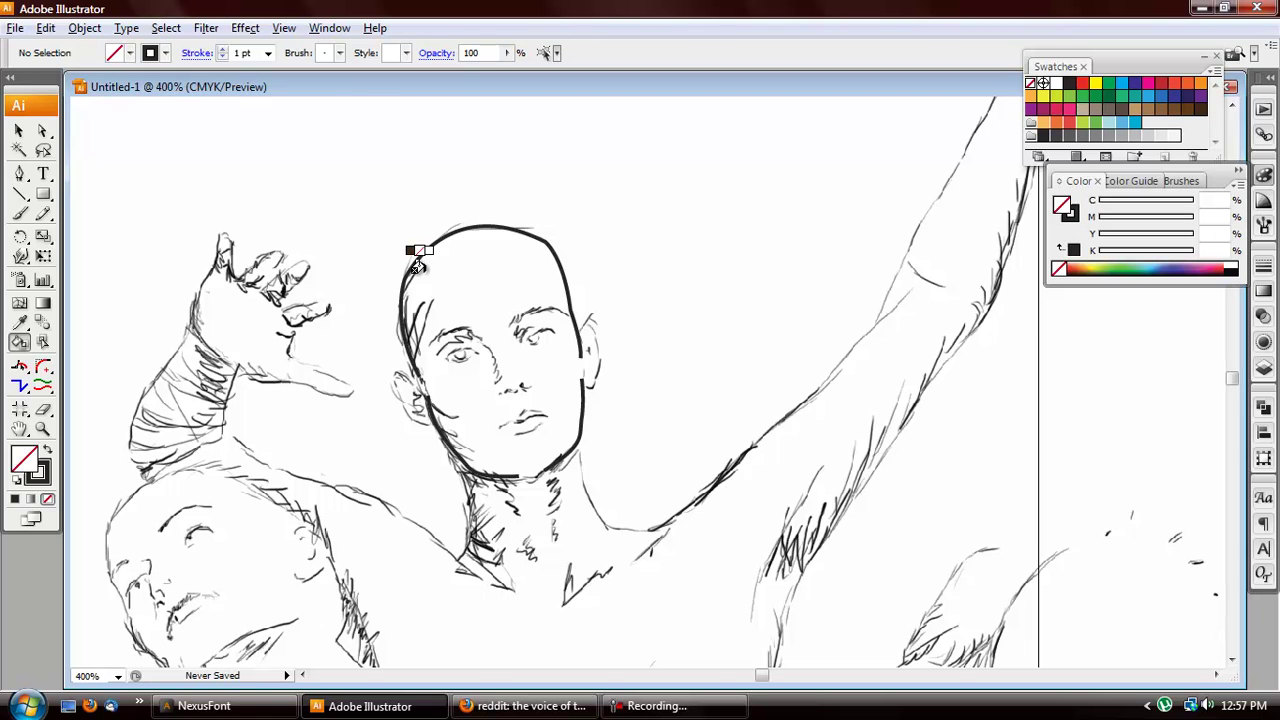
left_click(18, 131)
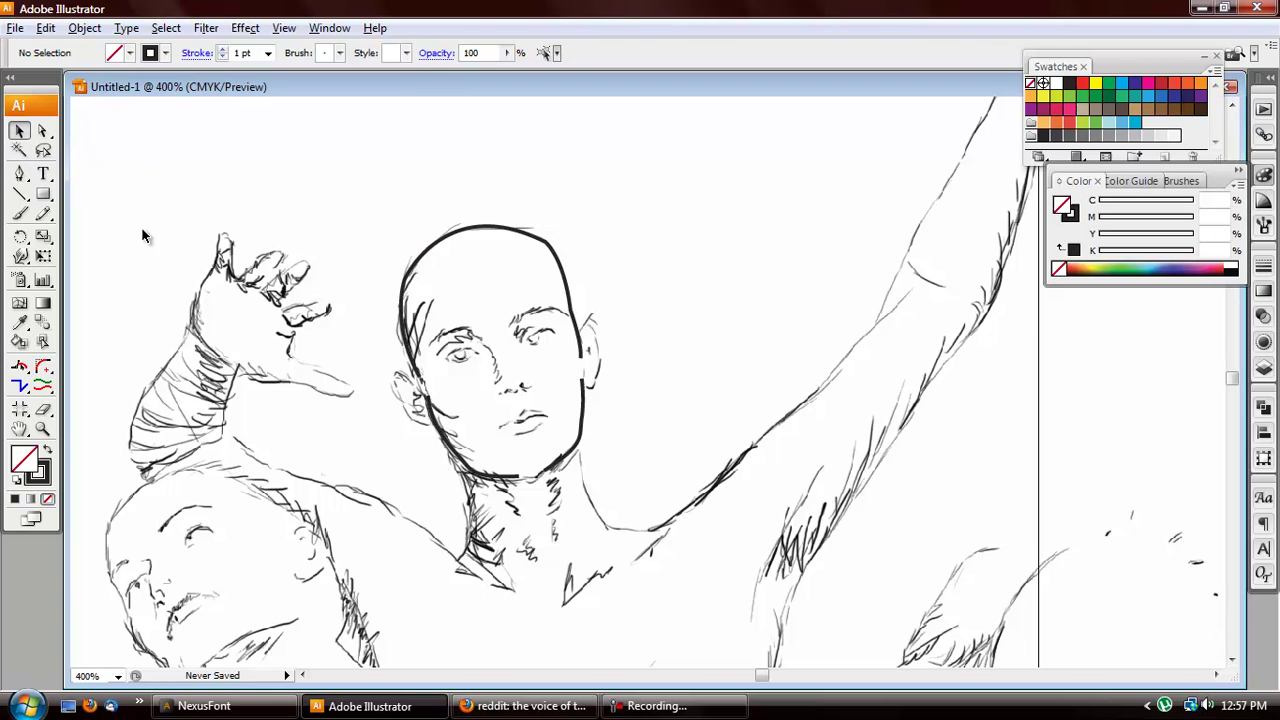
left_click(432, 261)
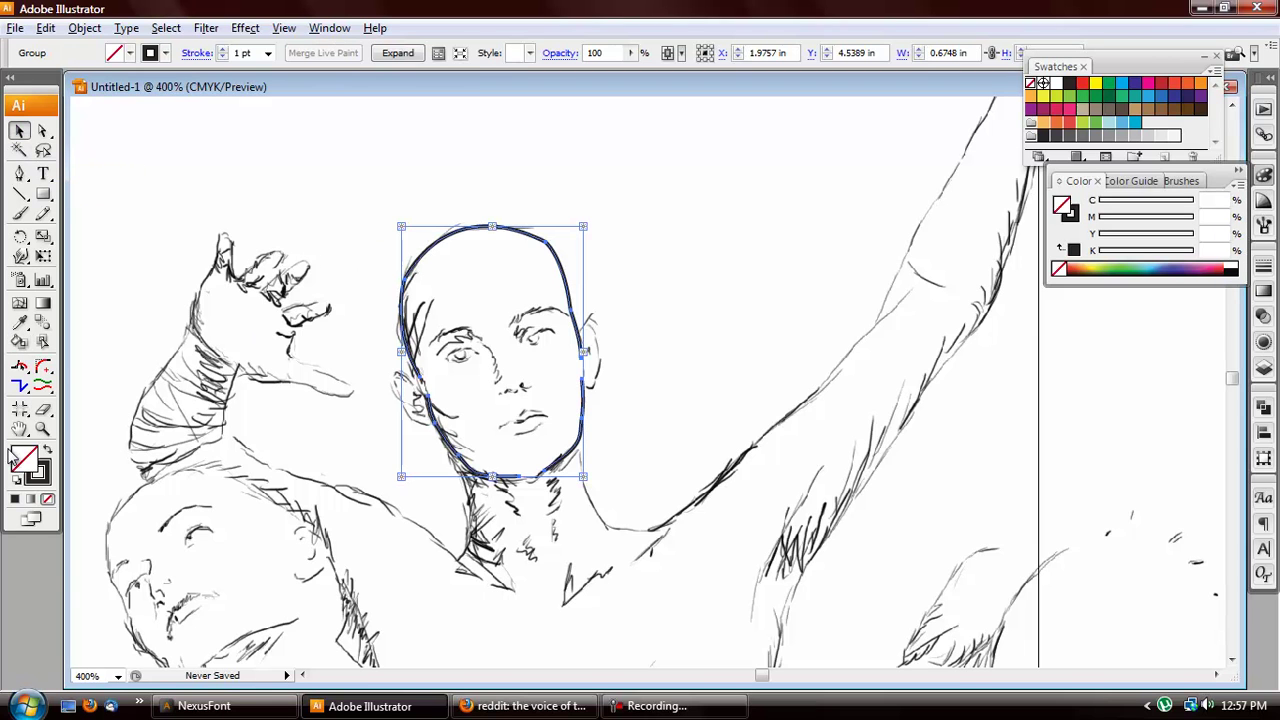
left_click(22, 343)
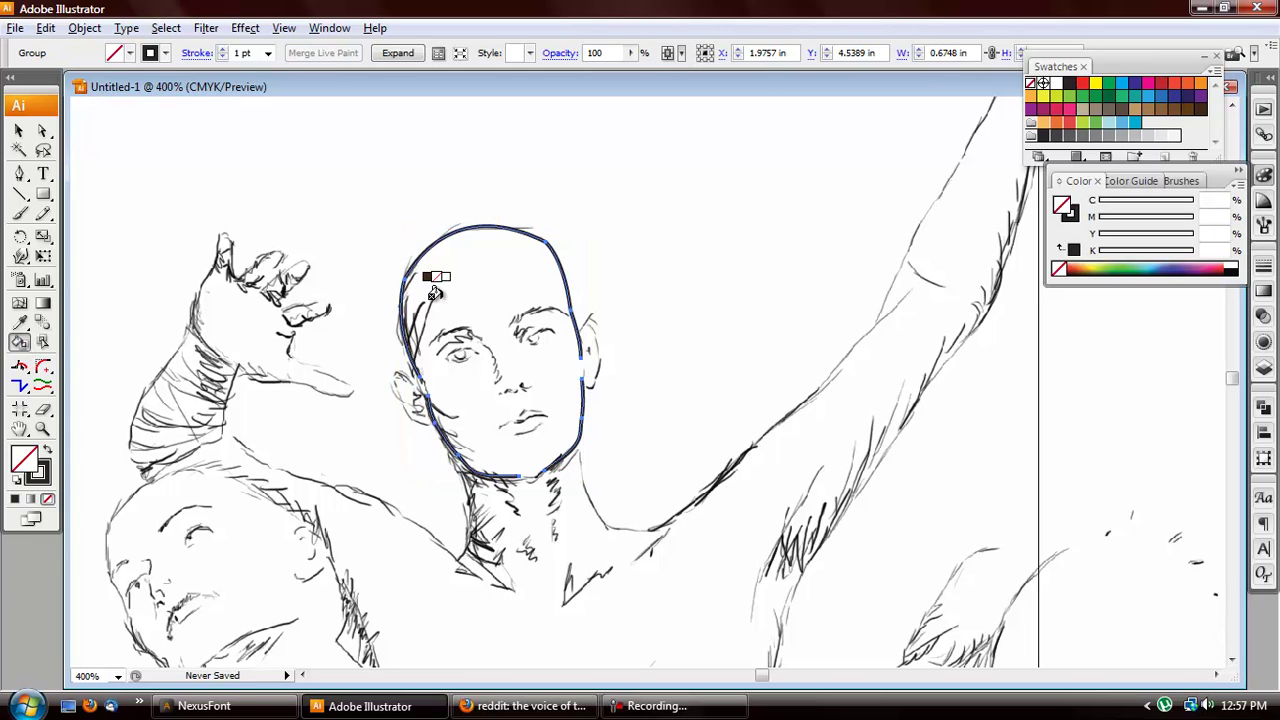
key("ctrl+plus")
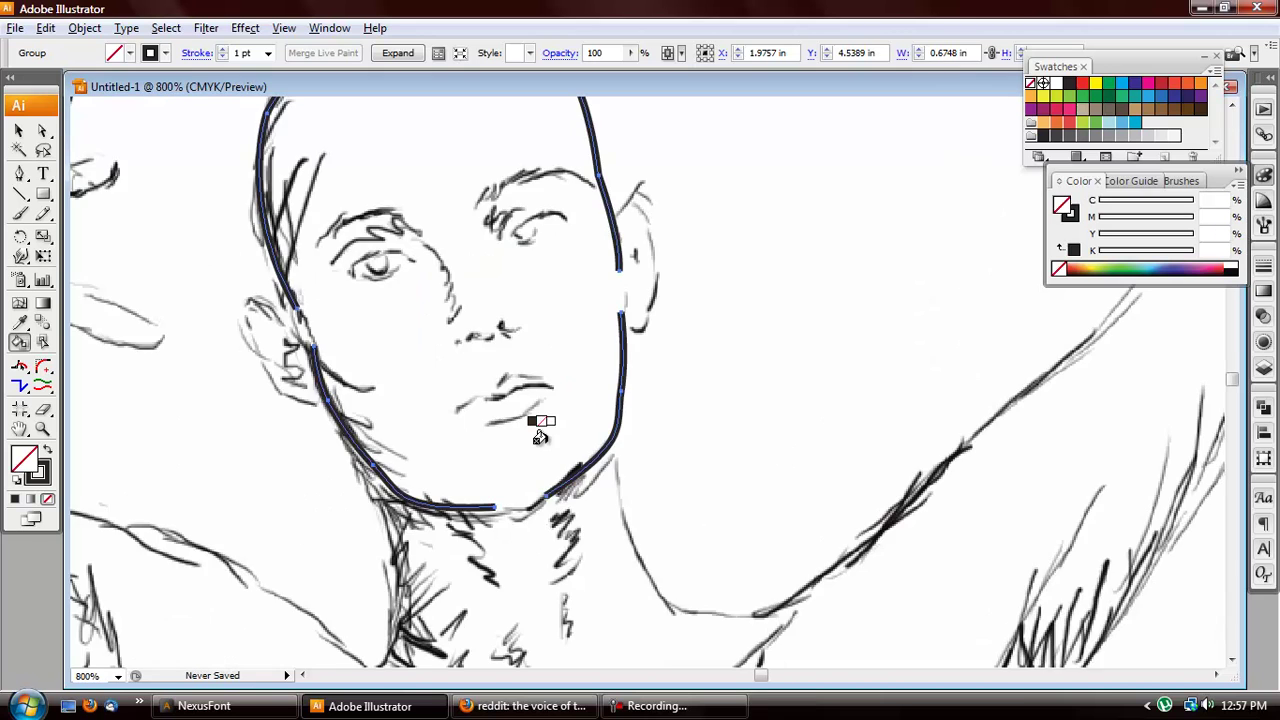
key("ctrl+minus")
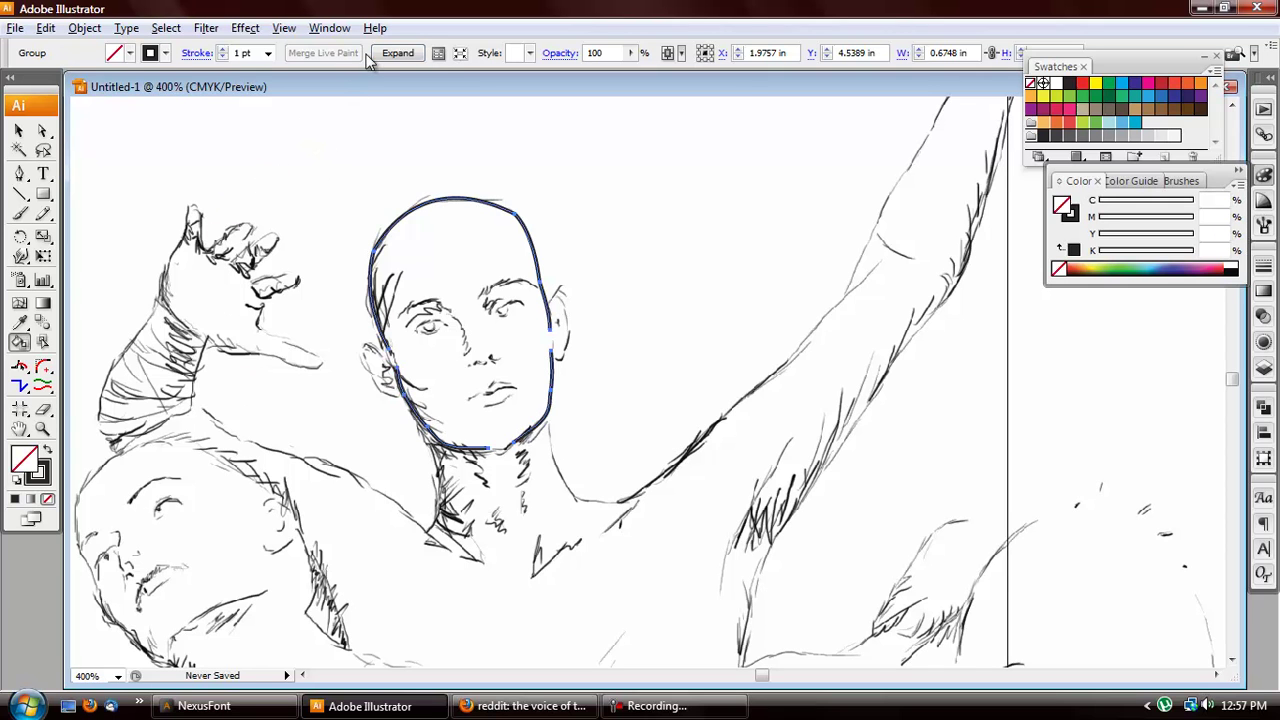
- Set the head's Gap Options so paint stops at Large Gaps, after trying Small and Medium
left_click(438, 58)
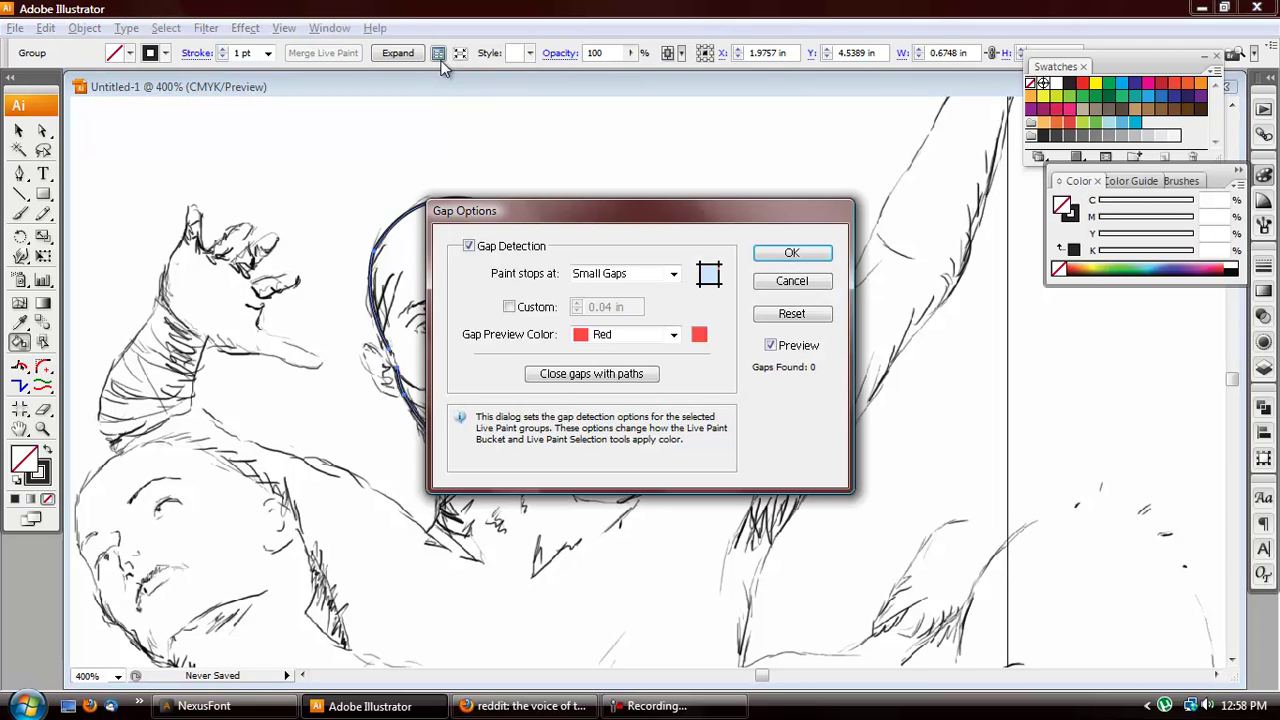
left_click(620, 273)
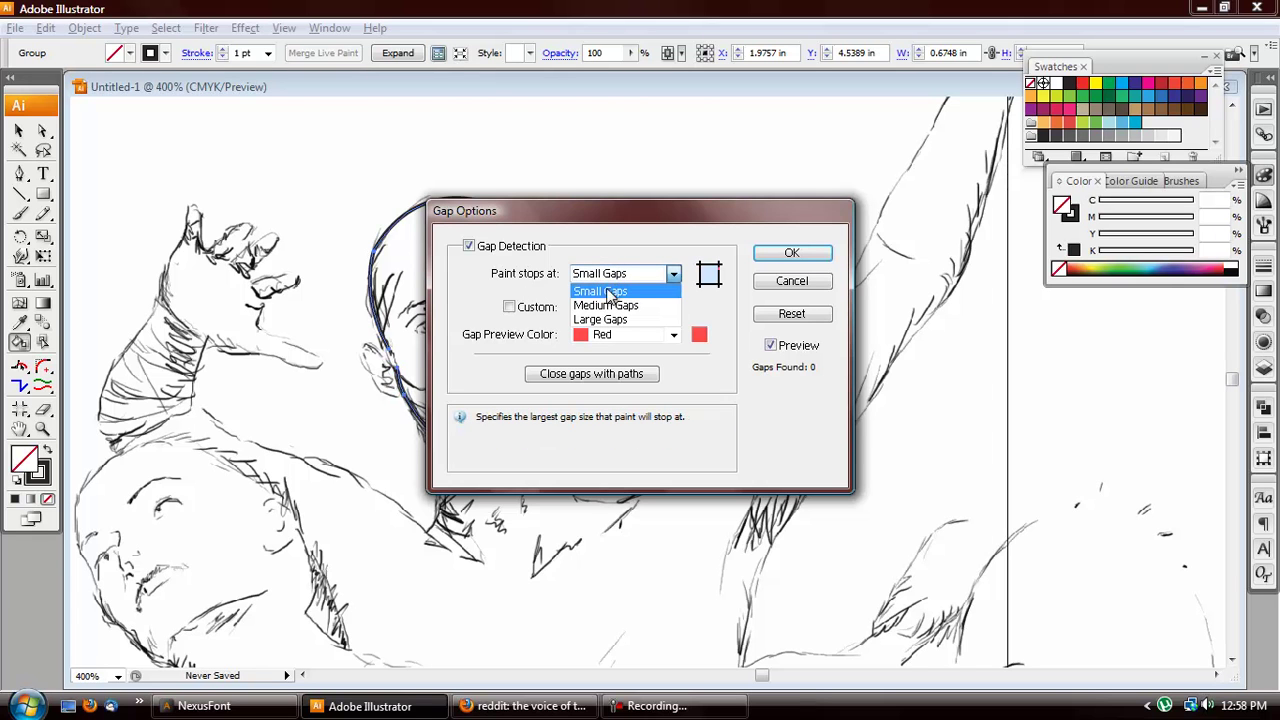
left_click(598, 320)
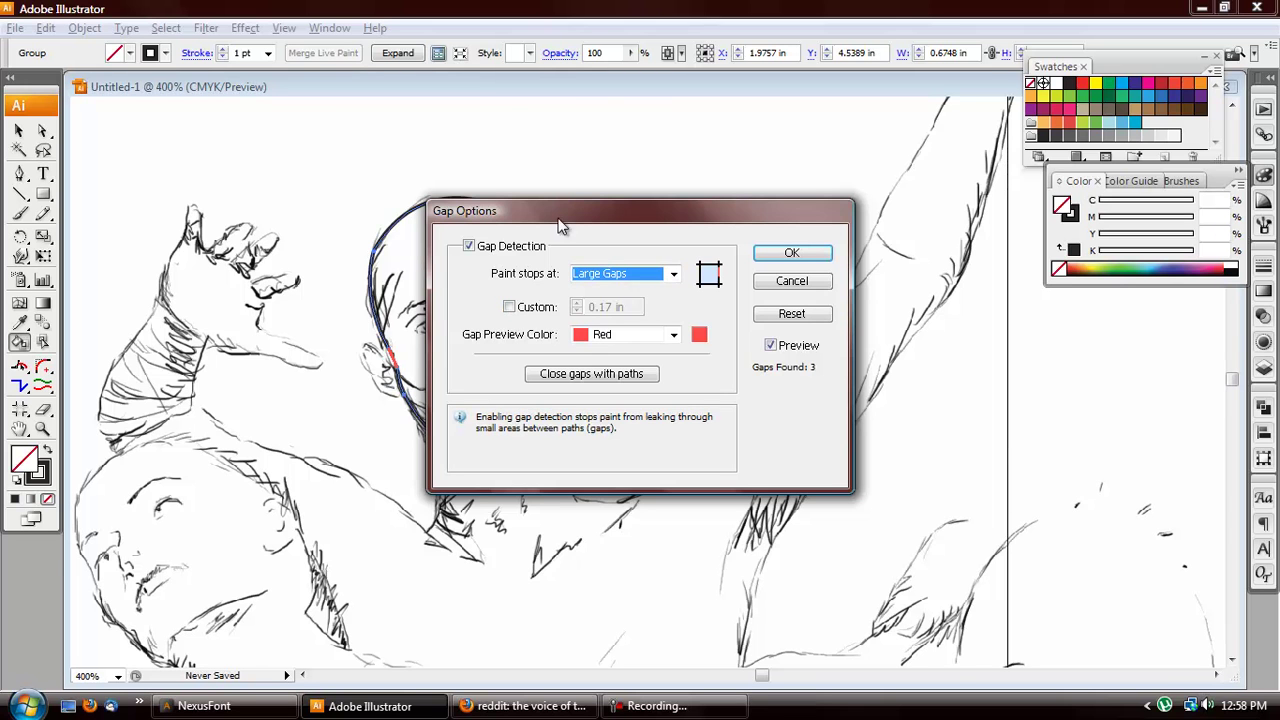
mouse_move(567, 205)
left_mouse_down()
mouse_move(812, 215)
mouse_move(818, 237)
left_mouse_up()
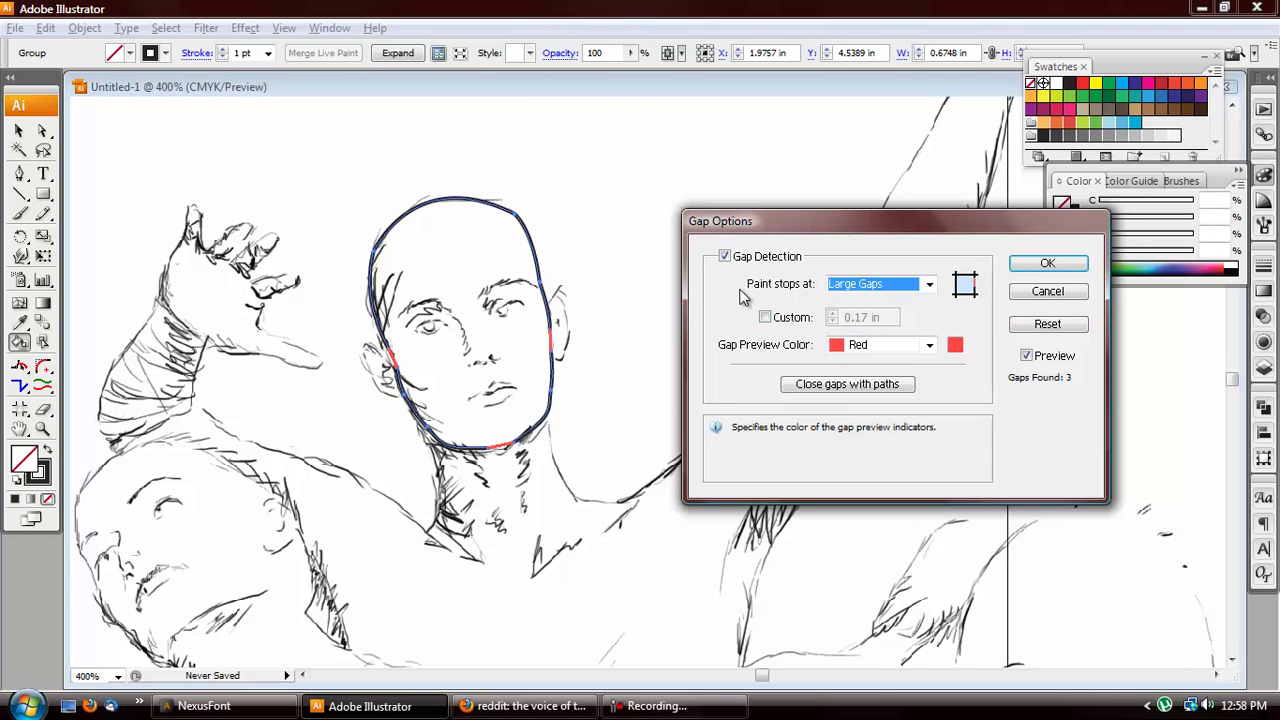
left_click(870, 284)
left_click(856, 302)
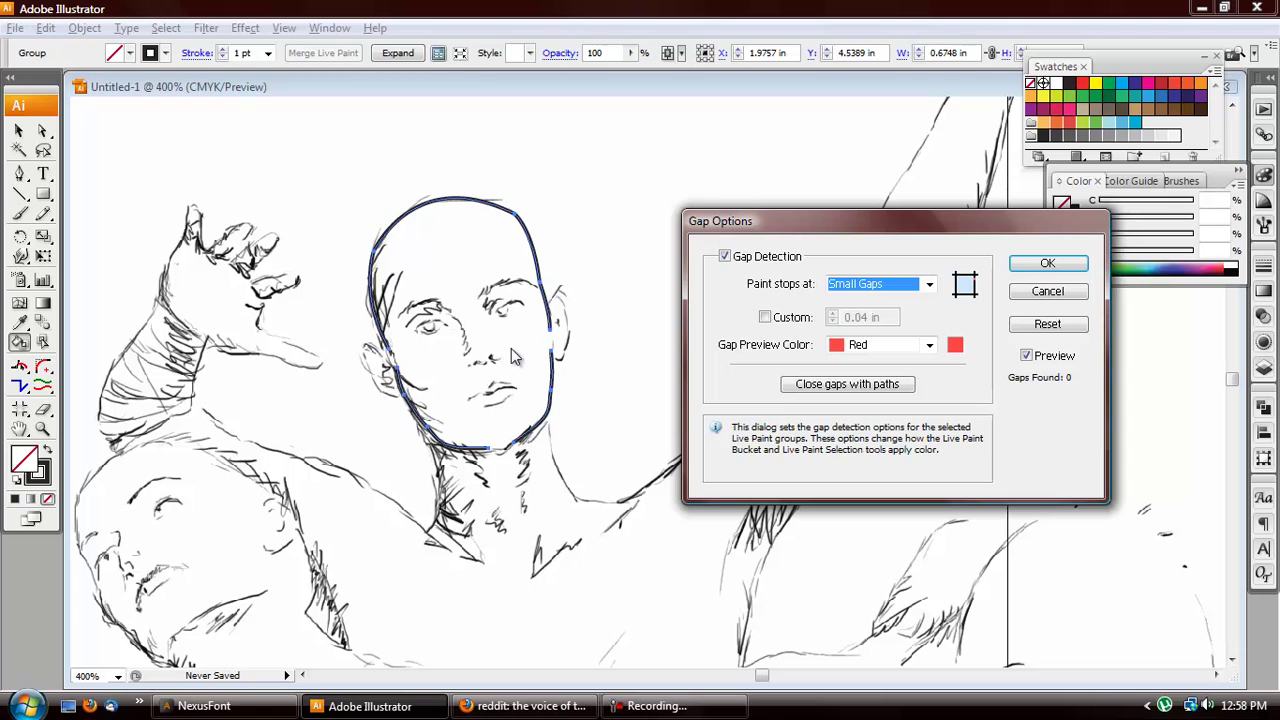
left_click(870, 284)
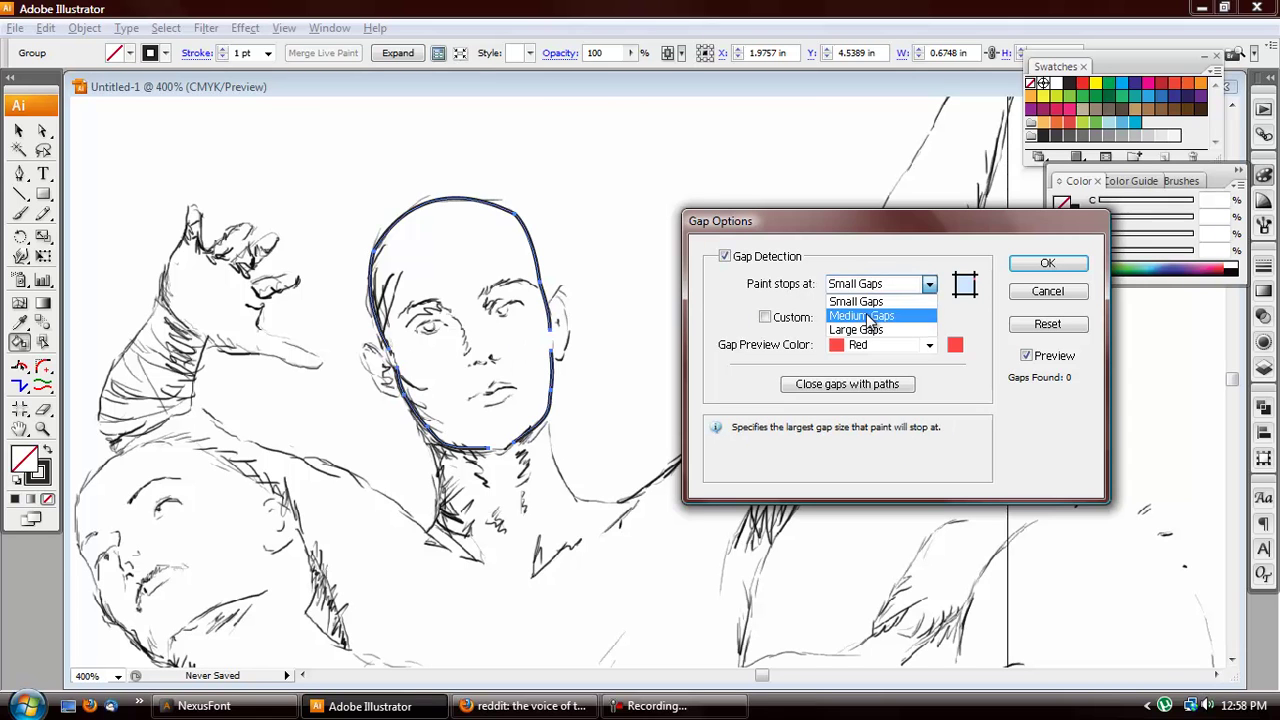
left_click(869, 316)
left_click(870, 284)
left_click(858, 330)
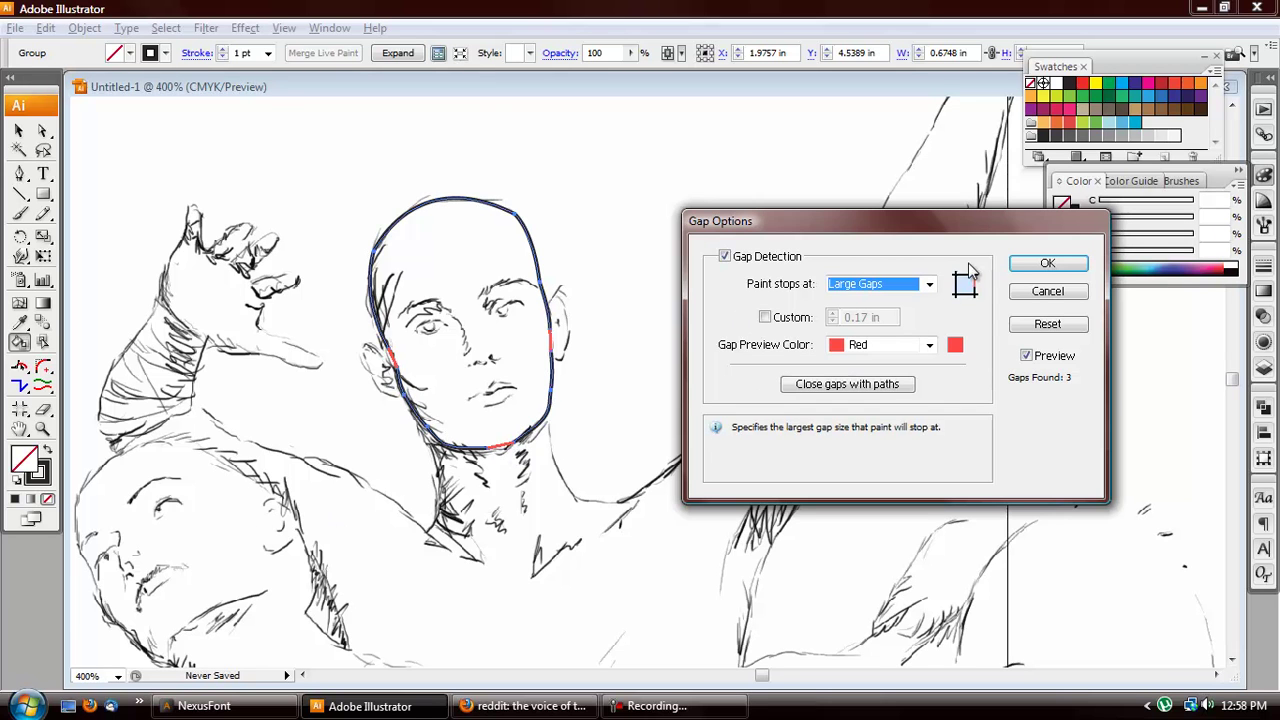
left_click(1050, 264)
left_click(520, 438)
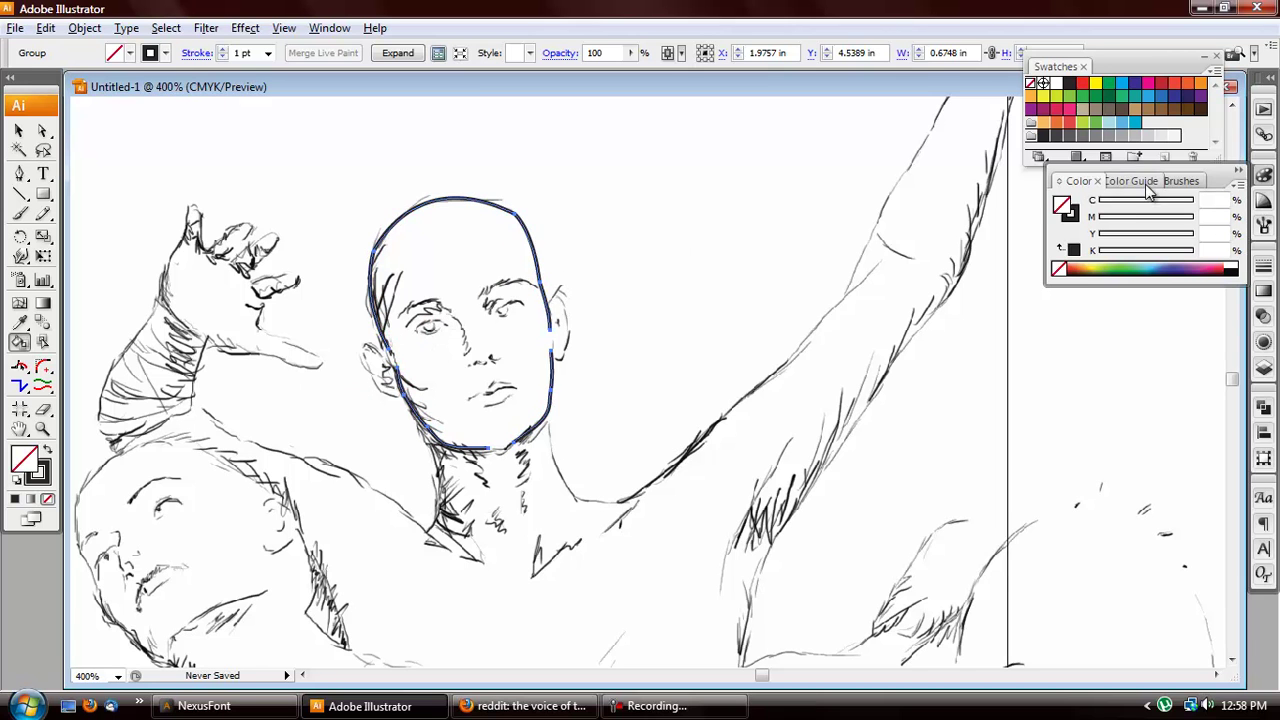
- Mix a pale tan of C10 M16 Y26 K0 and paint the head region with it
left_click(1134, 109)
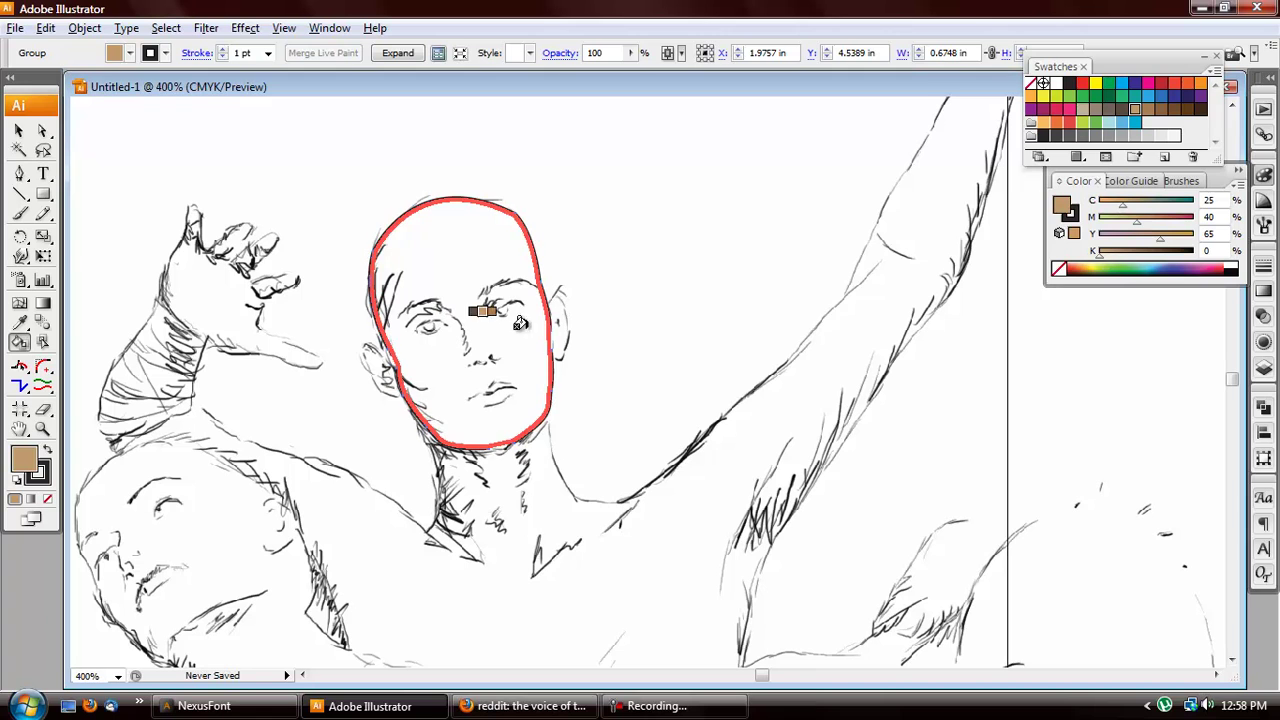
left_click(483, 311)
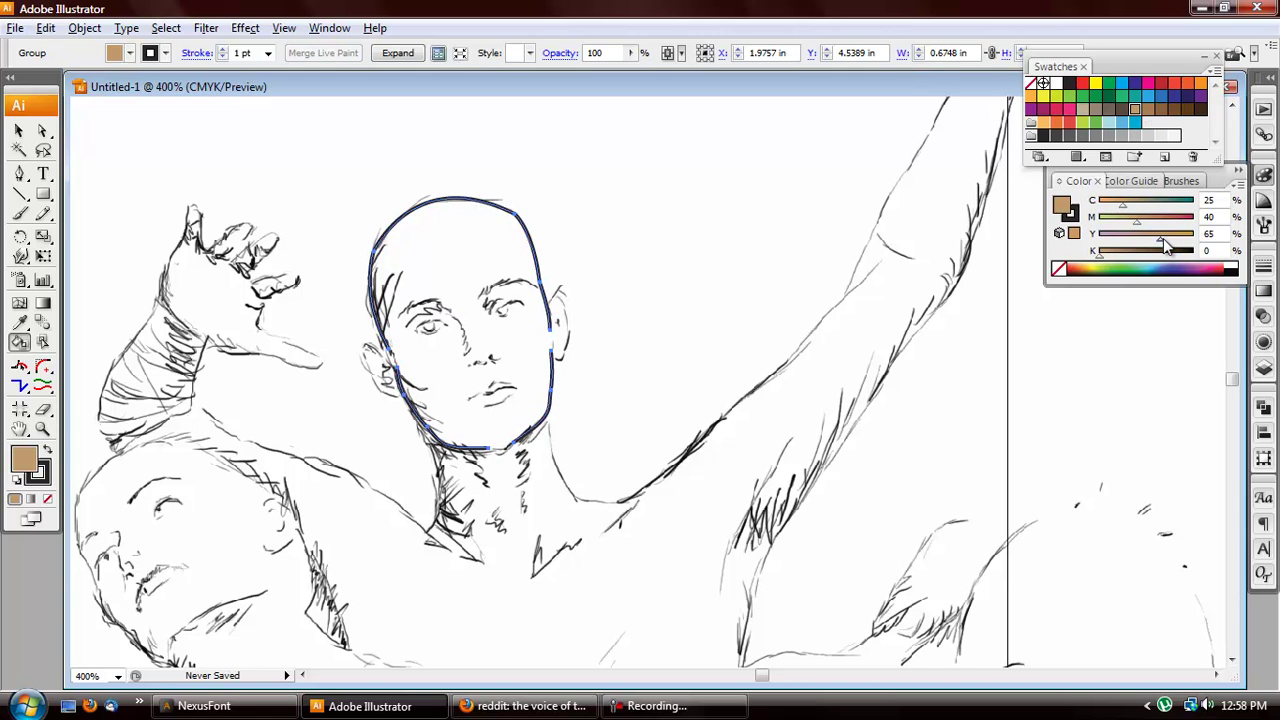
left_click_drag(1160, 240, 1124, 229)
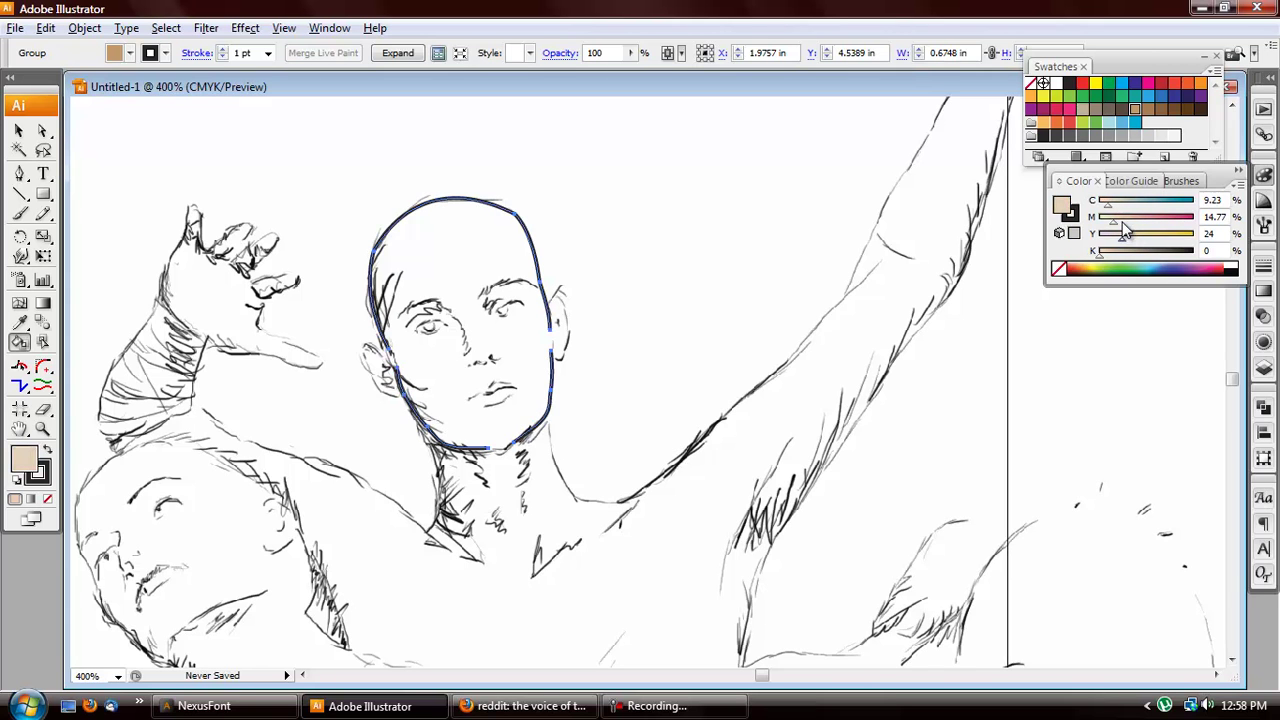
left_click(1124, 230, "shift")
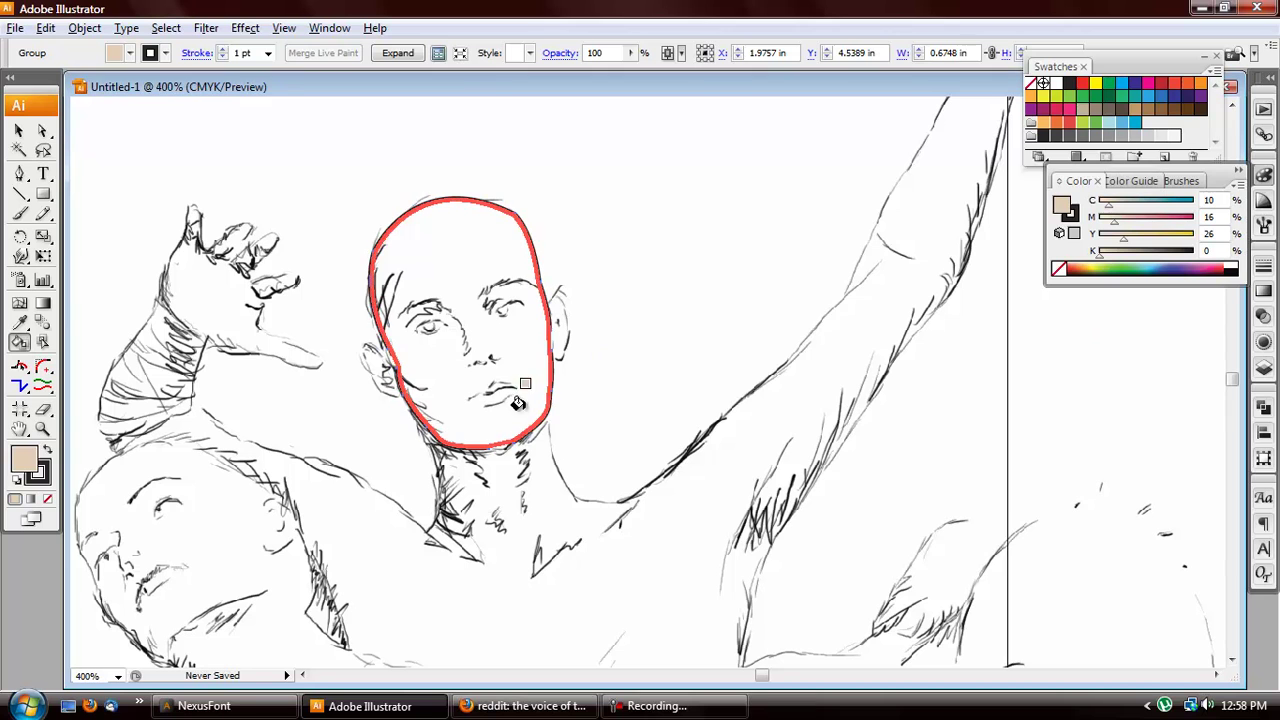
left_click(430, 288)
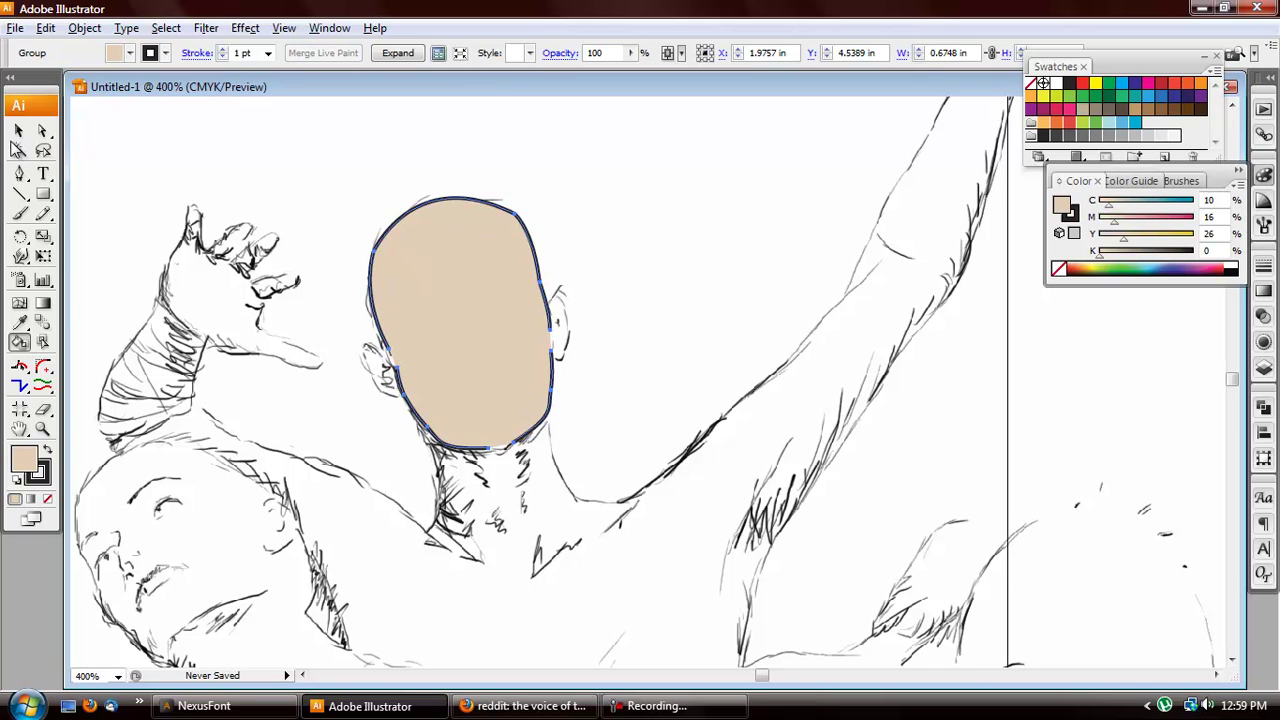
left_click(19, 130)
left_click(530, 235)
scroll(718, 318, "down", 1)
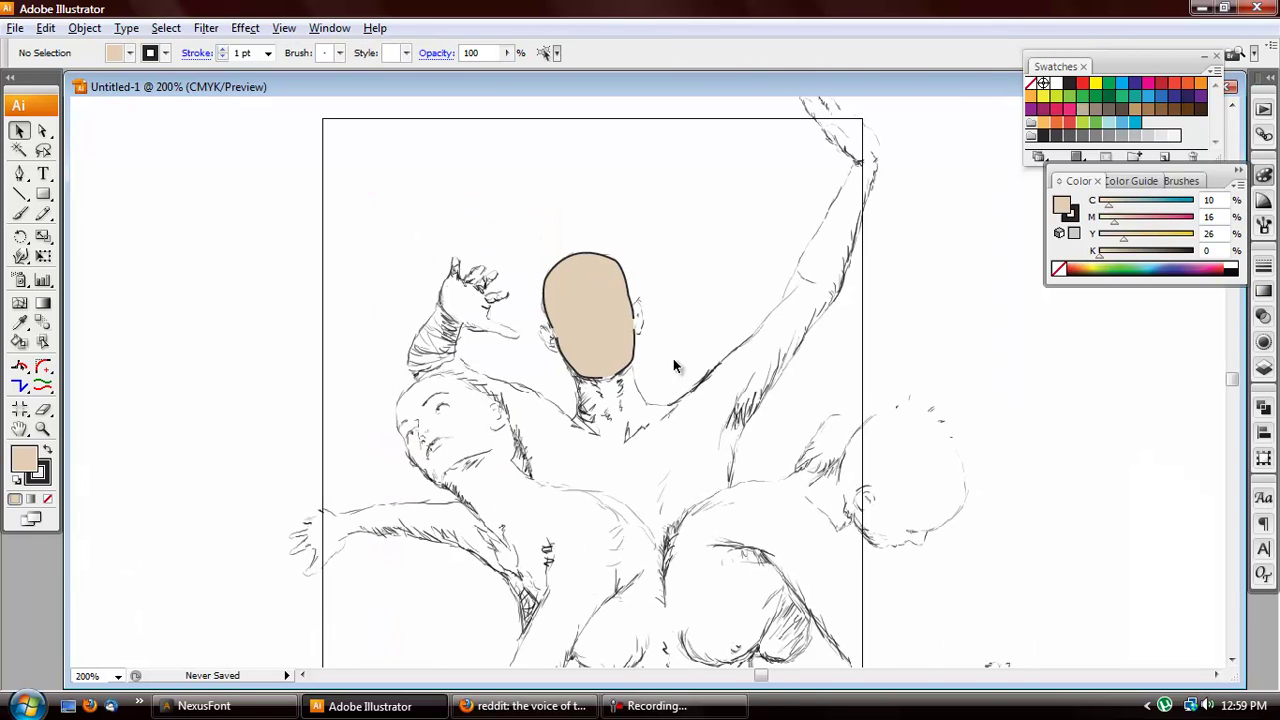
left_click_drag(673, 358, 575, 380)
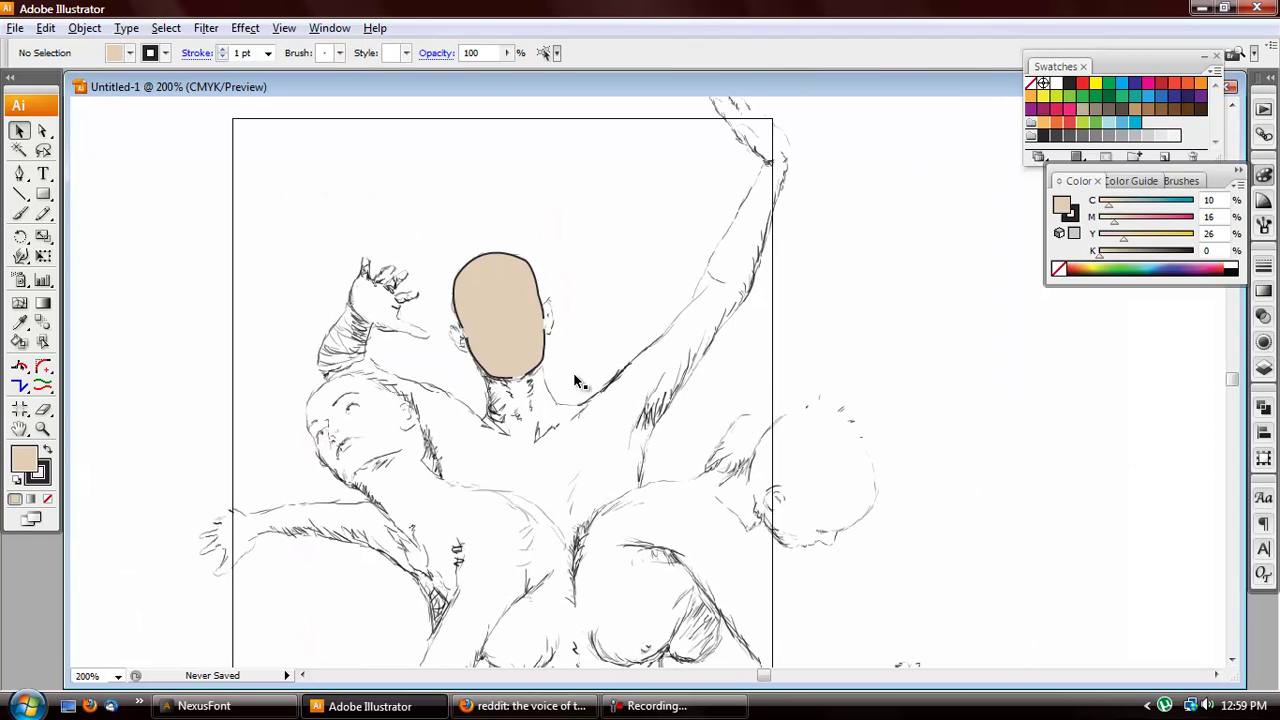
left_click(514, 280)
left_click_drag(523, 286, 625, 286)
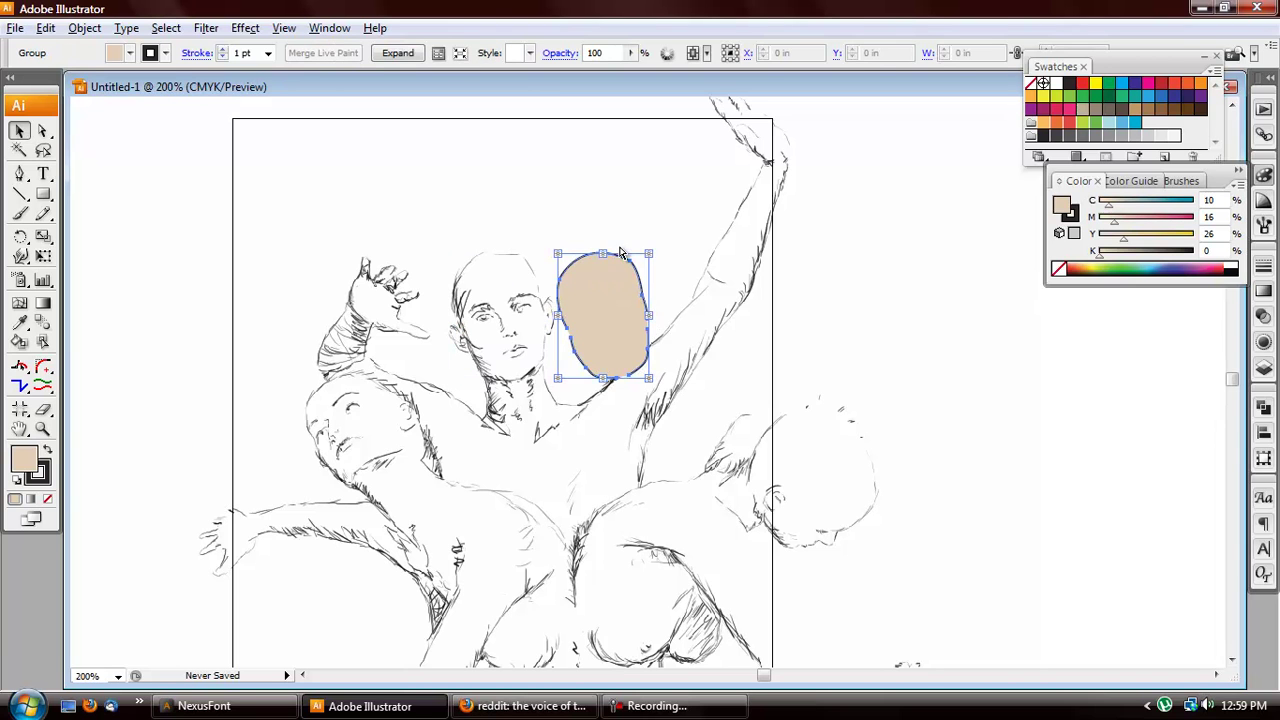
key("ctrl+z")
left_click(589, 249)
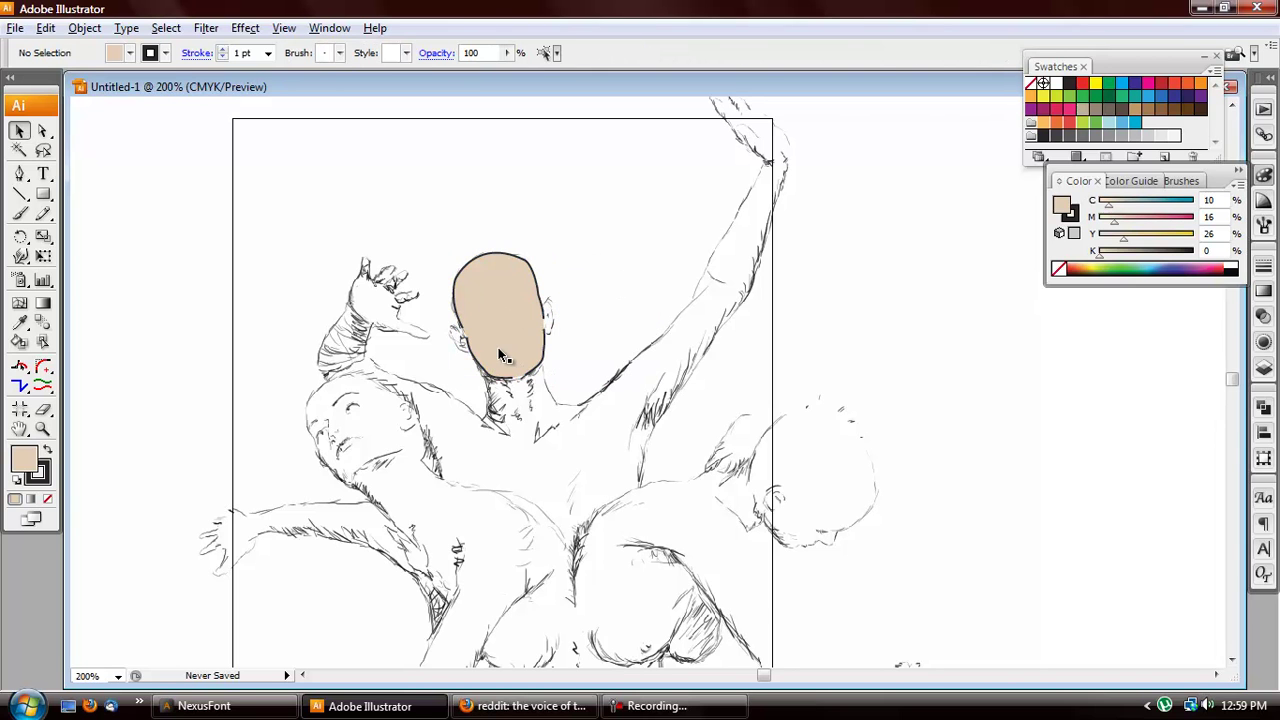
scroll(498, 347, "down", 1)
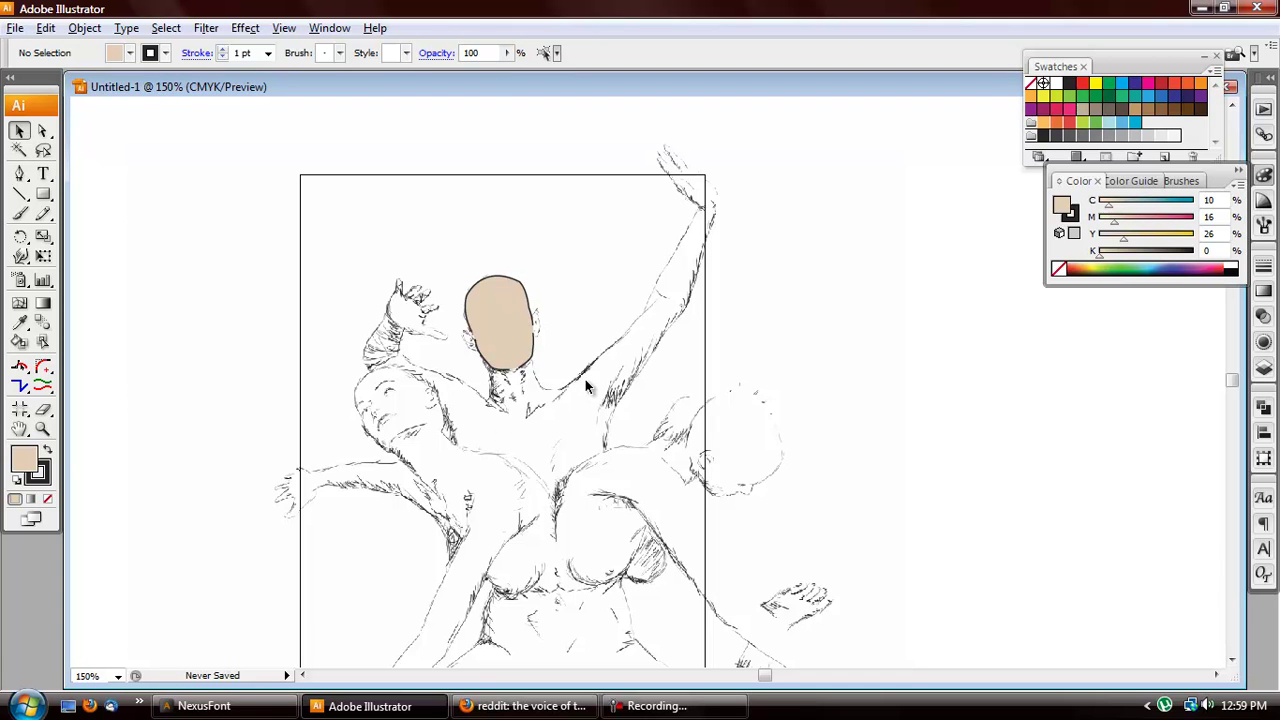
left_click(502, 296)
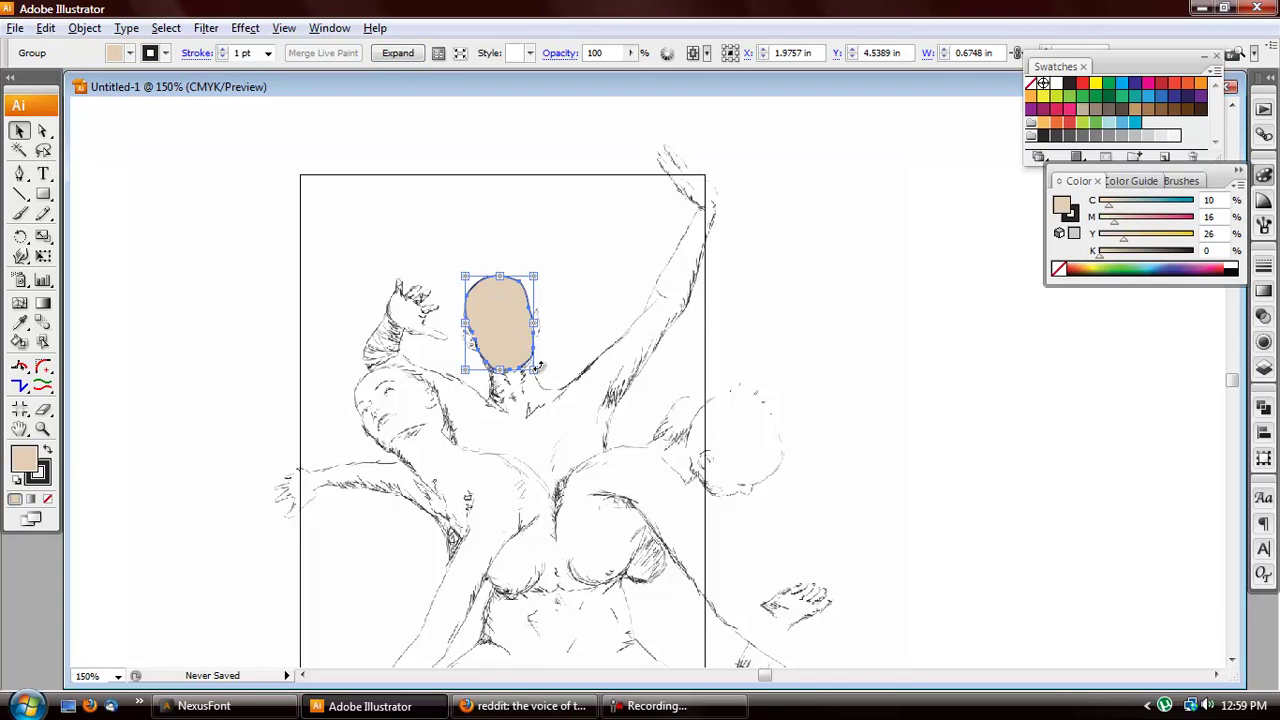
scroll(538, 368, "up", 1)
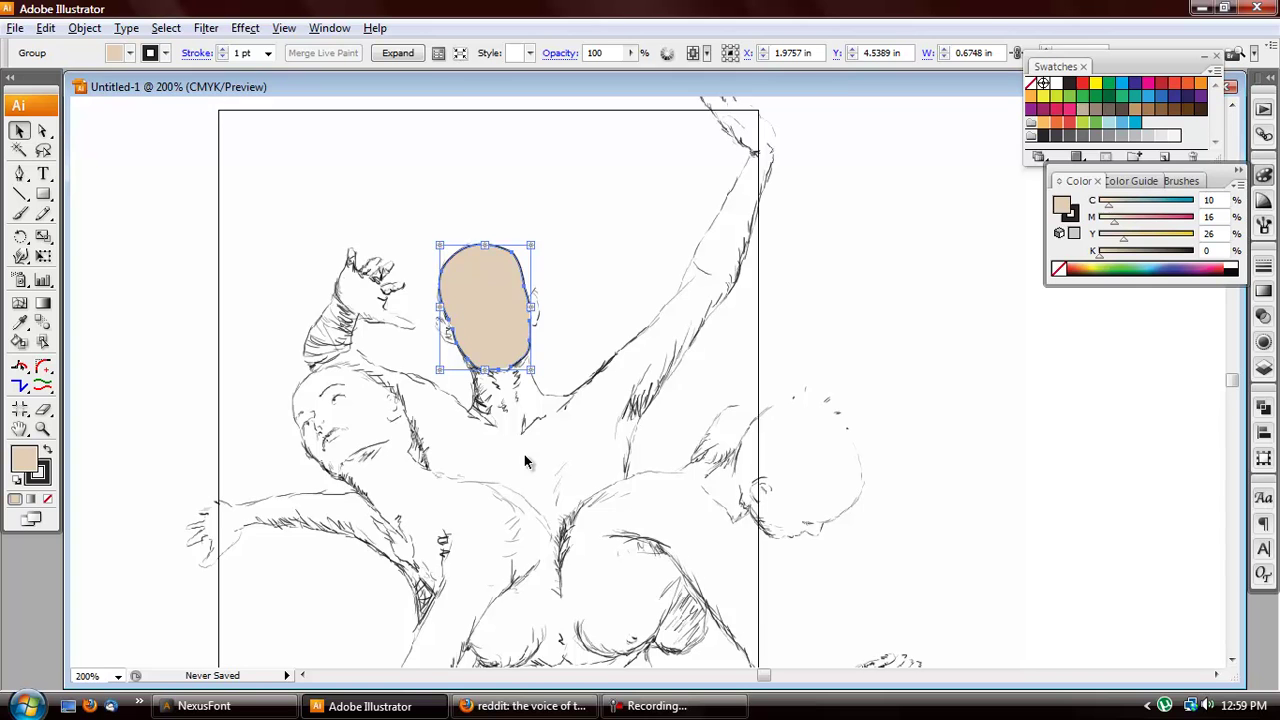
key("ctrl+minus")
key("ctrl+minus")
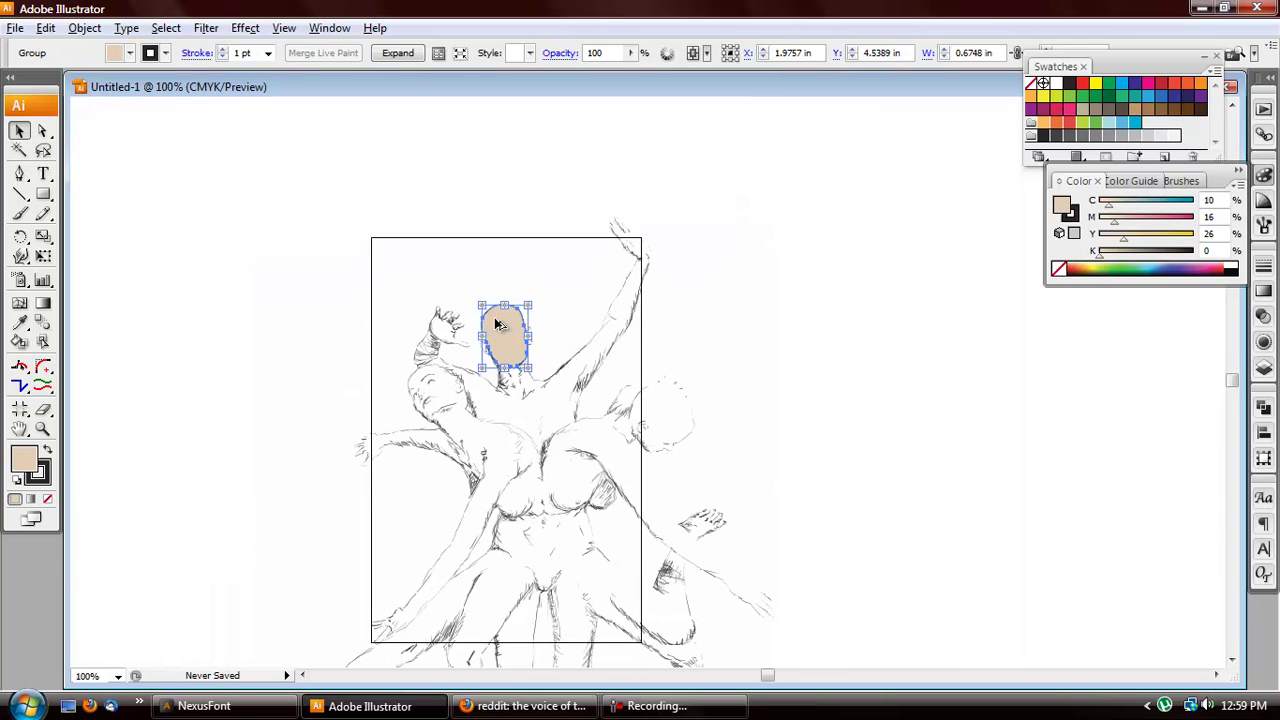
scroll(500, 325, "up", 3)
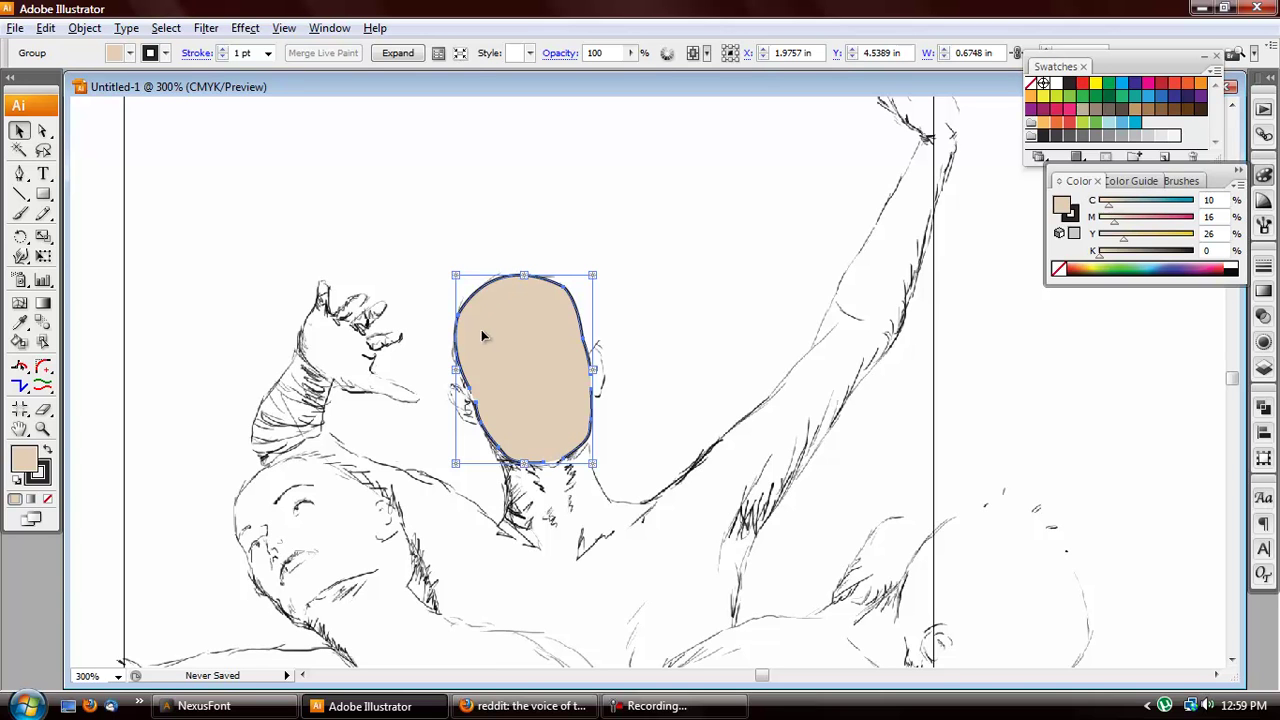
left_click(553, 237)
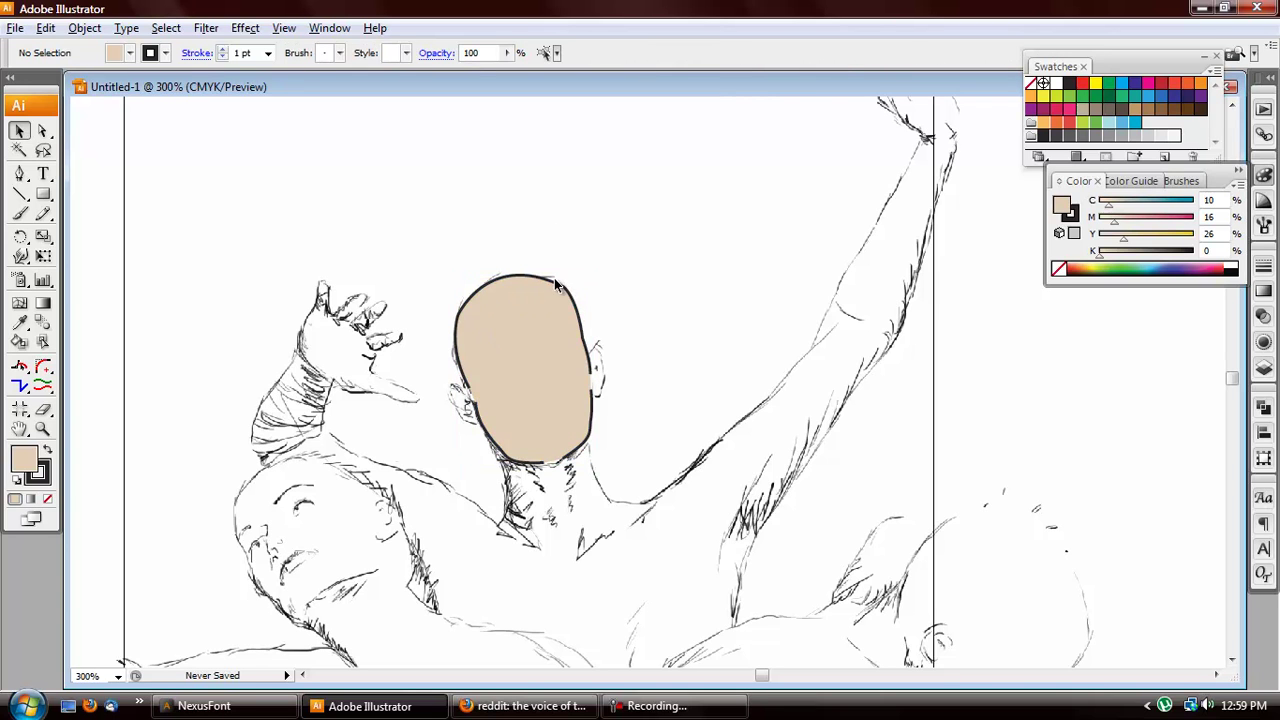
left_click(553, 278)
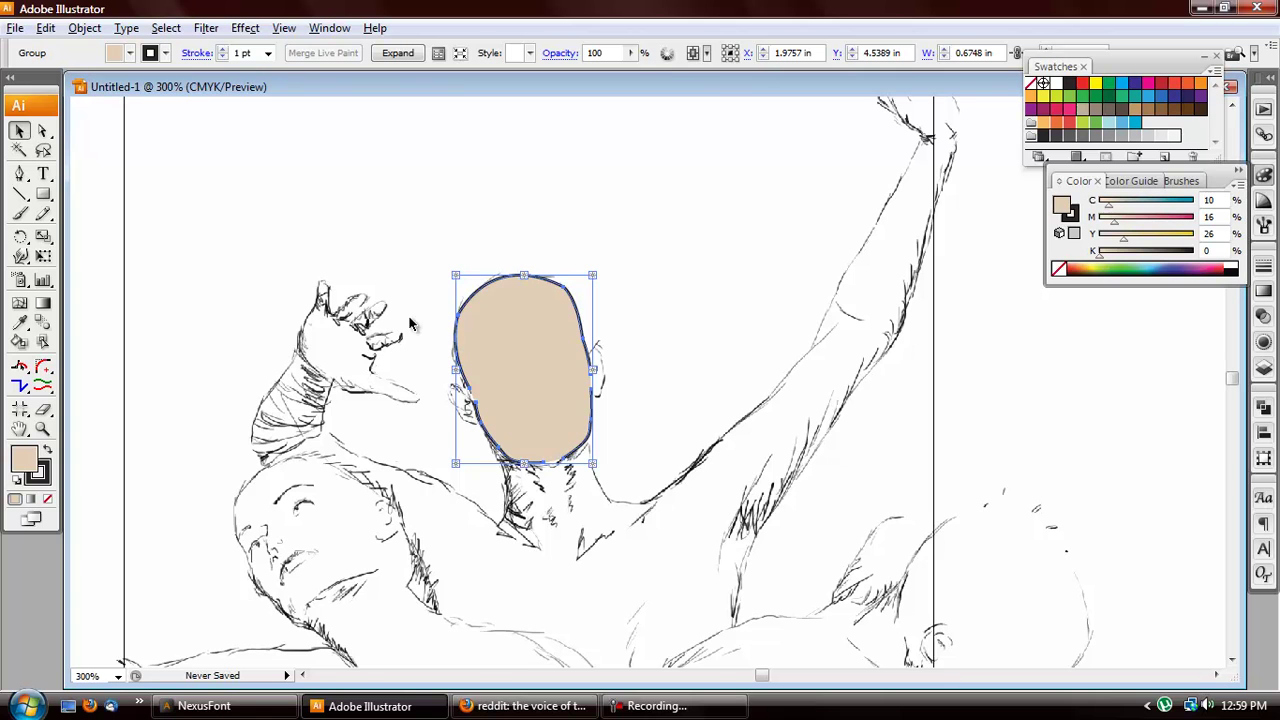
- Expand the head's Live Paint group into separate tan fill and outline paths, then inspect the left edge
left_click(405, 55)
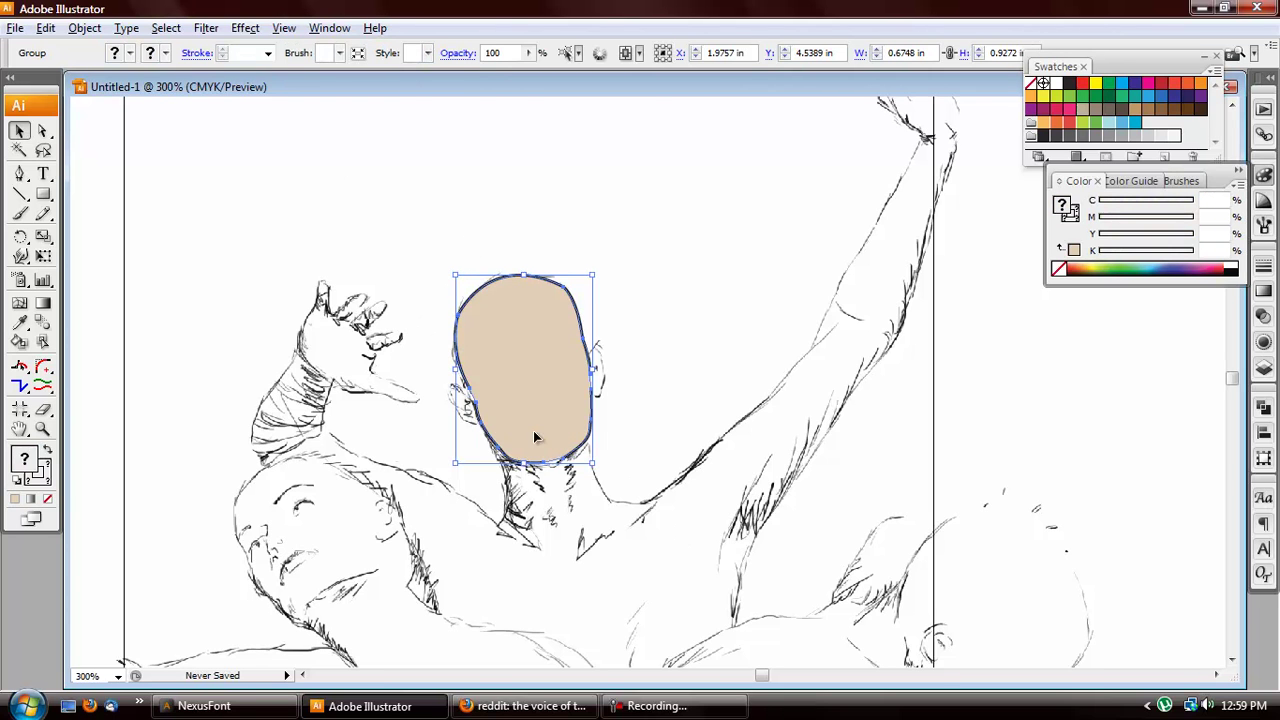
scroll(590, 421, "up", 2)
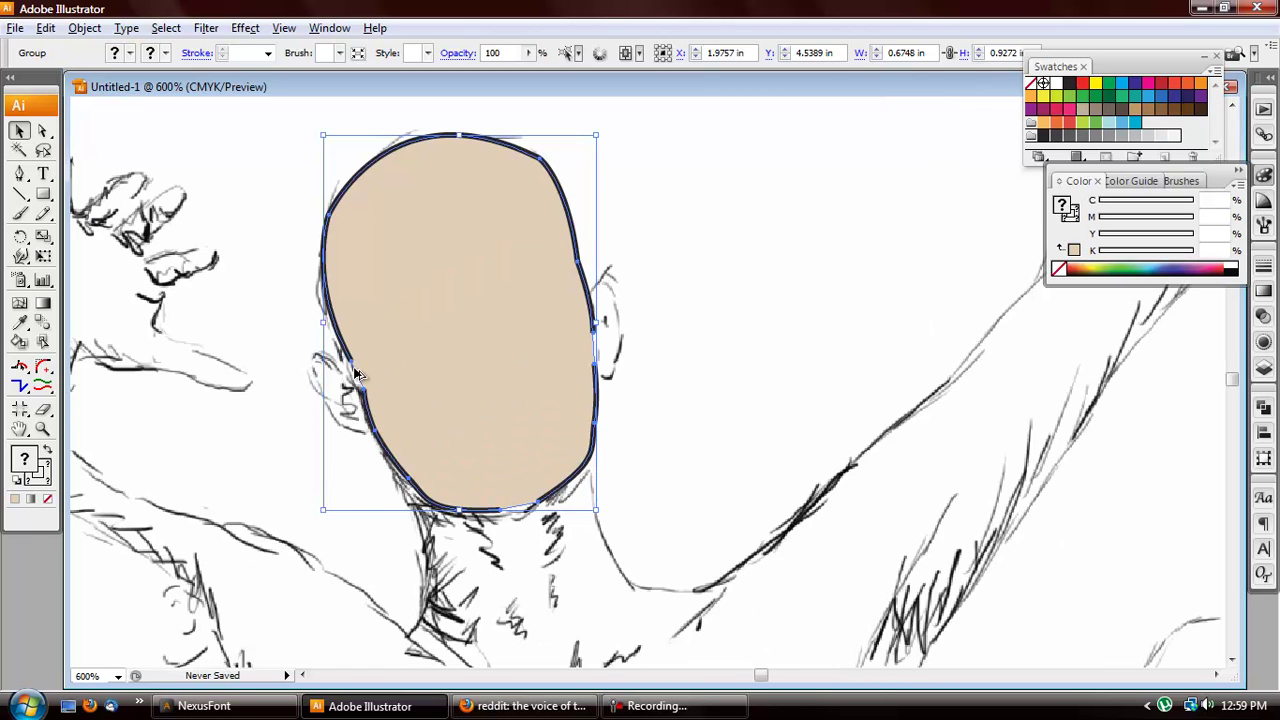
scroll(399, 374, "up", 3)
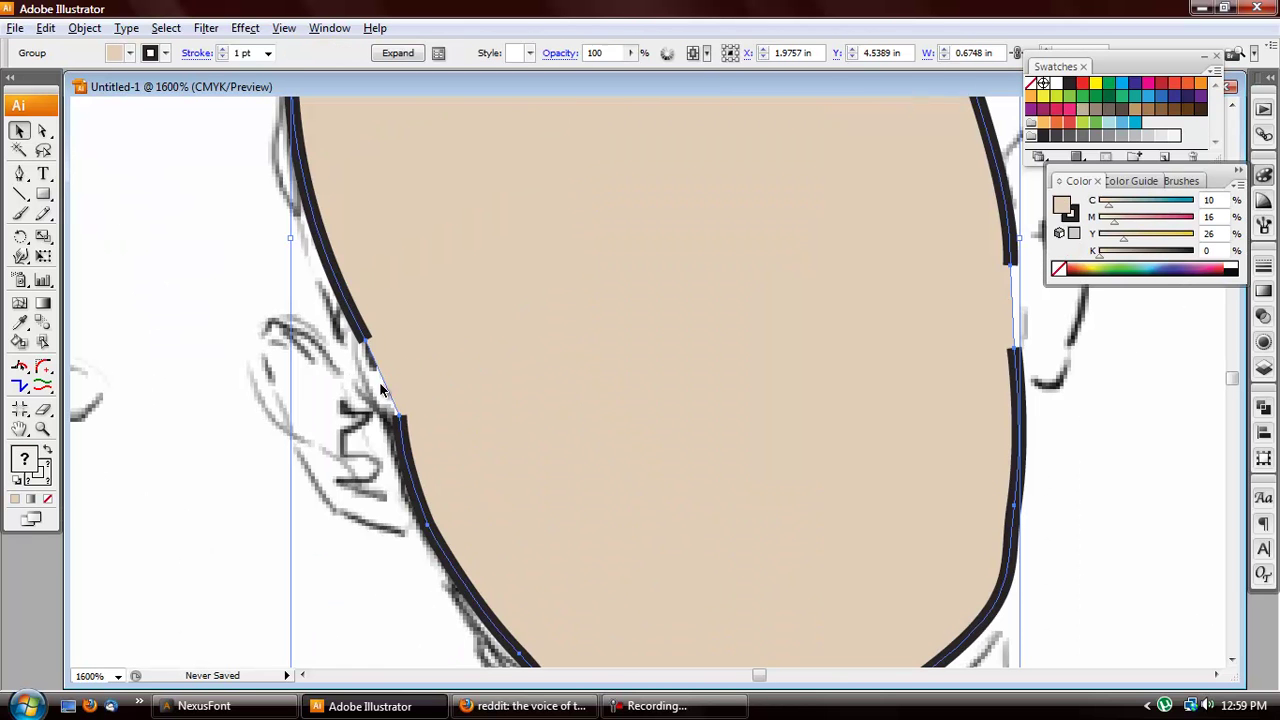
left_click(419, 367)
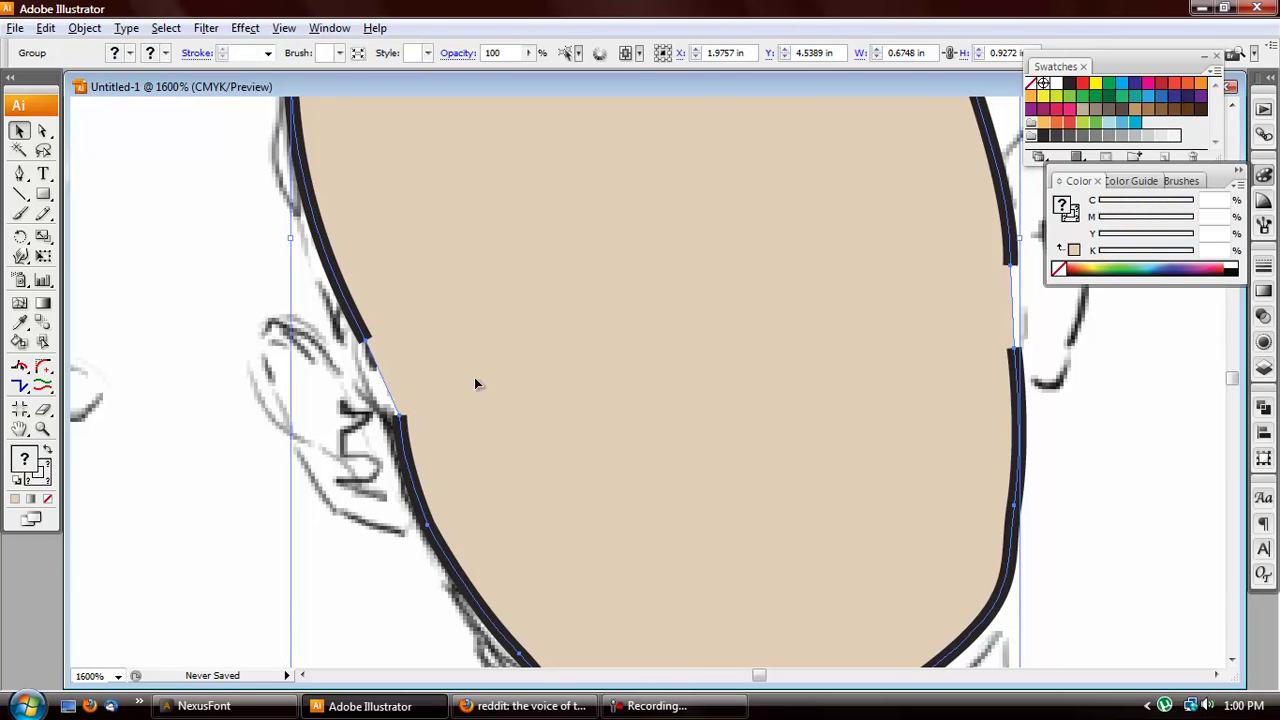
scroll(420, 395, "down", 1)
scroll(420, 395, "down", 1)
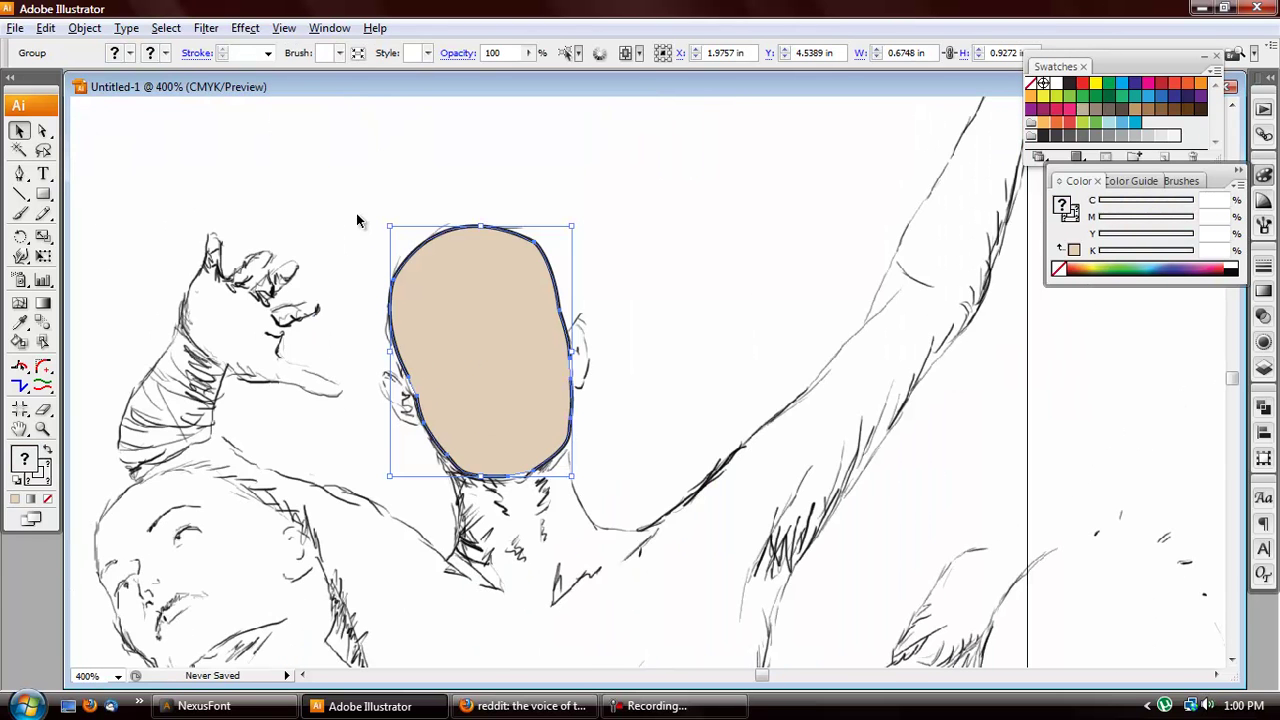
- Select the face's tan fill path on its own, apart from the dark outline
left_click(650, 265)
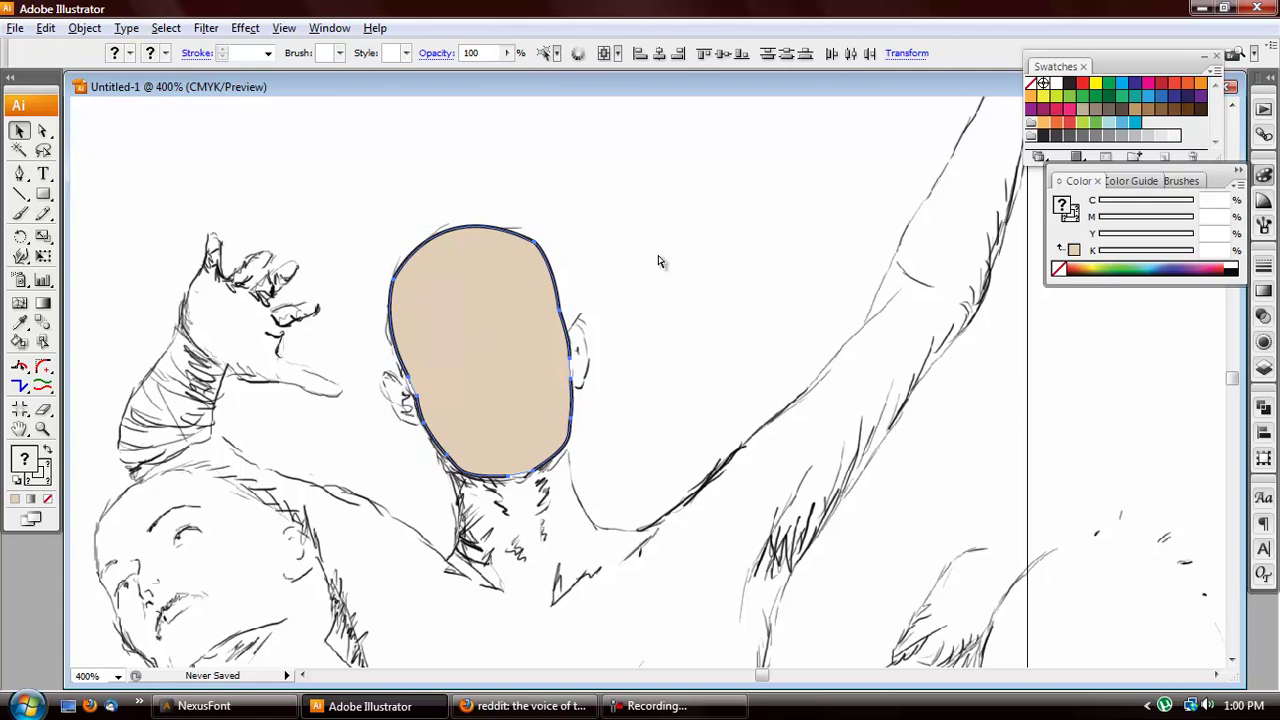
left_click(541, 250)
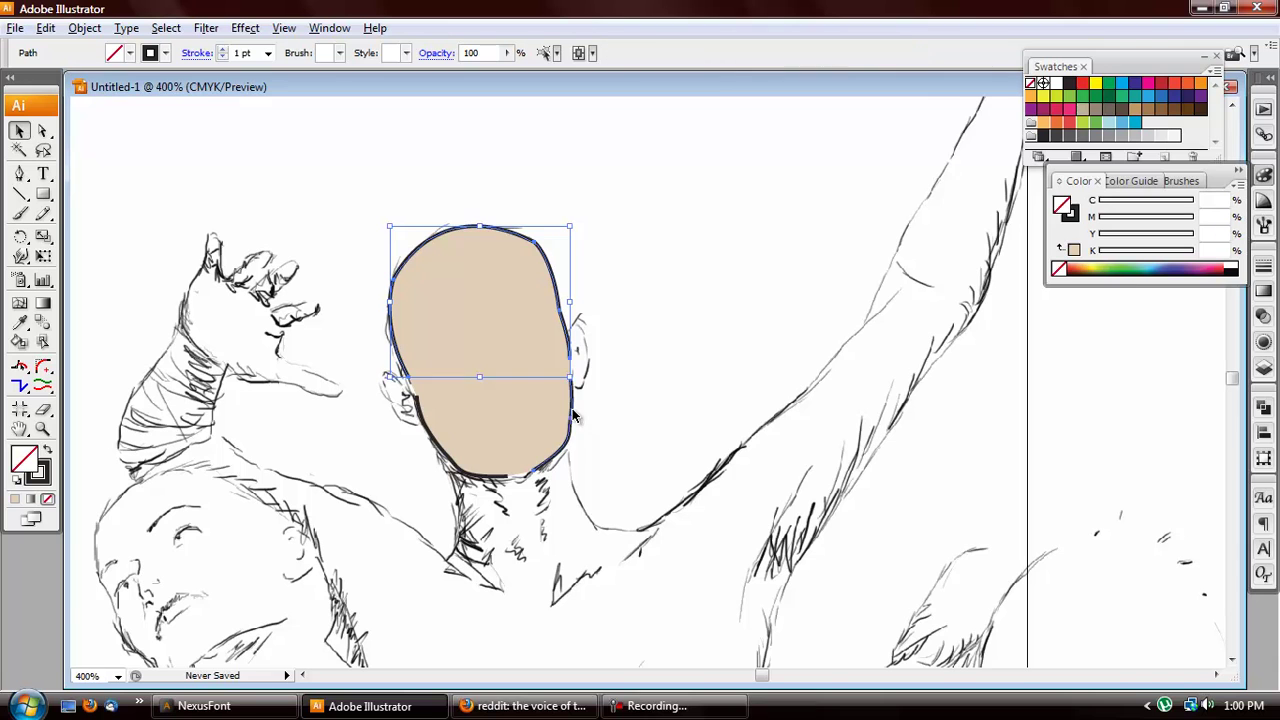
left_click(458, 470)
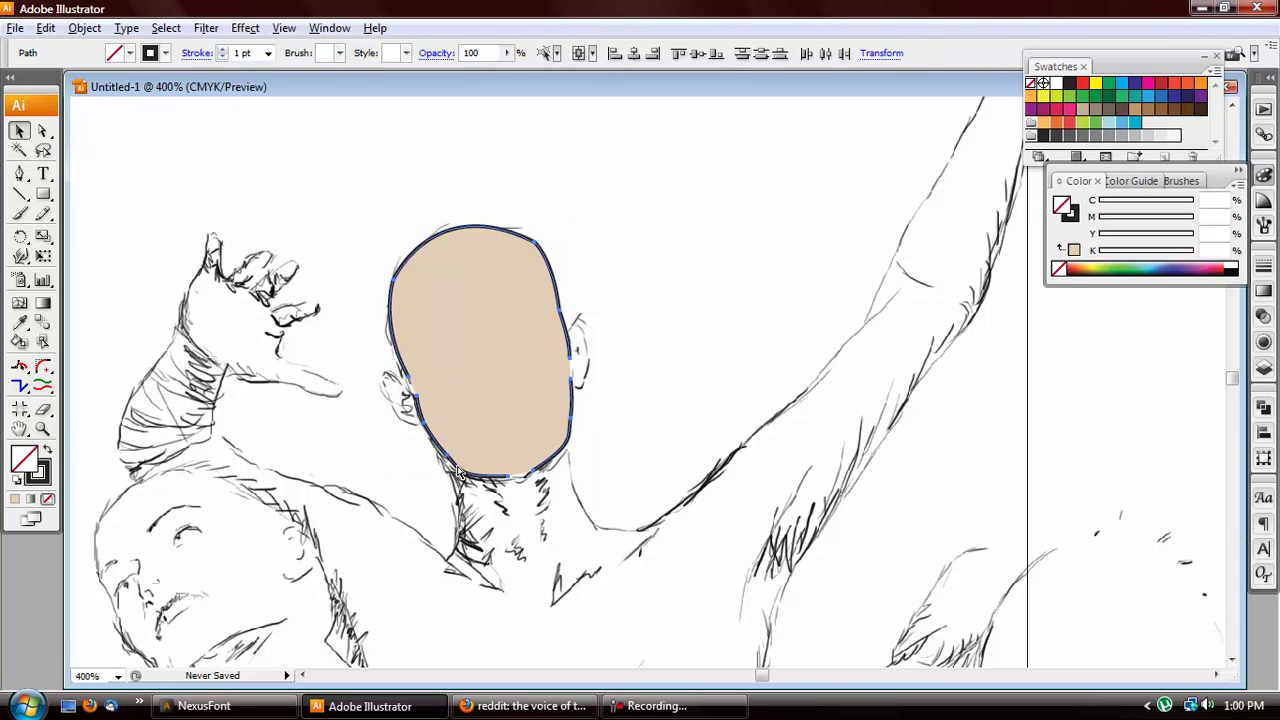
key("ctrl+t")
left_click(503, 405)
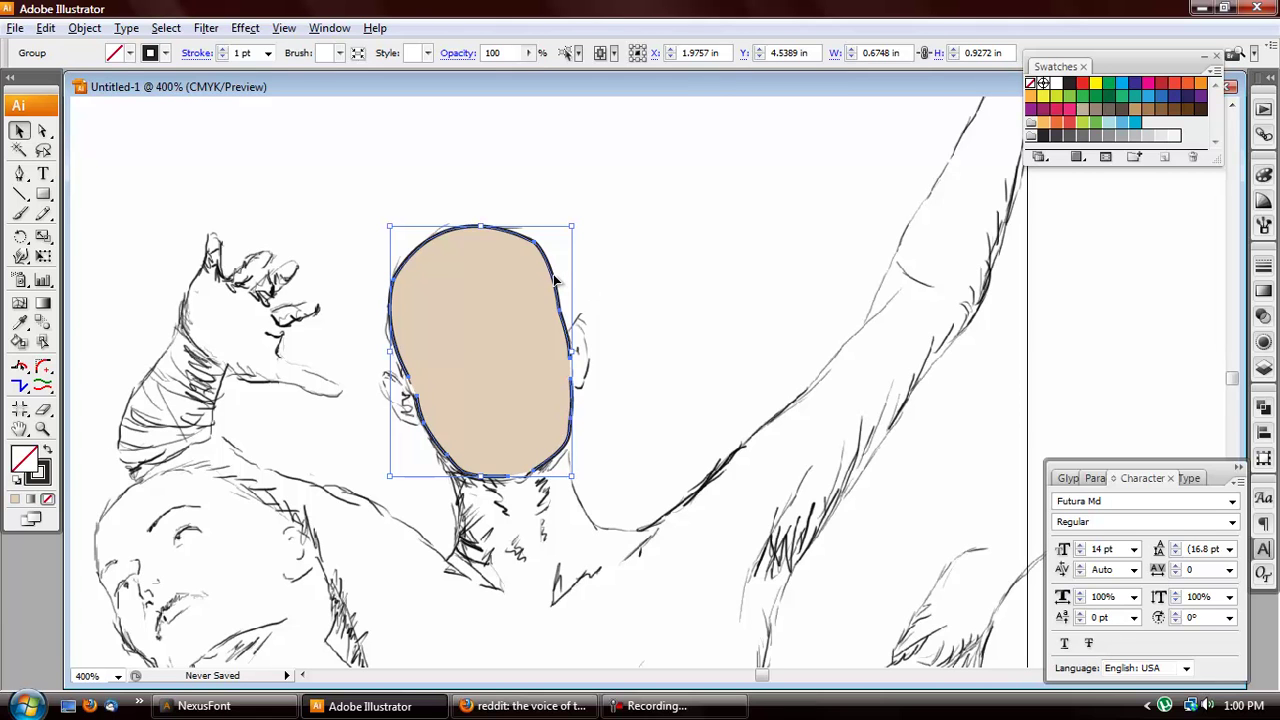
left_click_drag(552, 282, 662, 272)
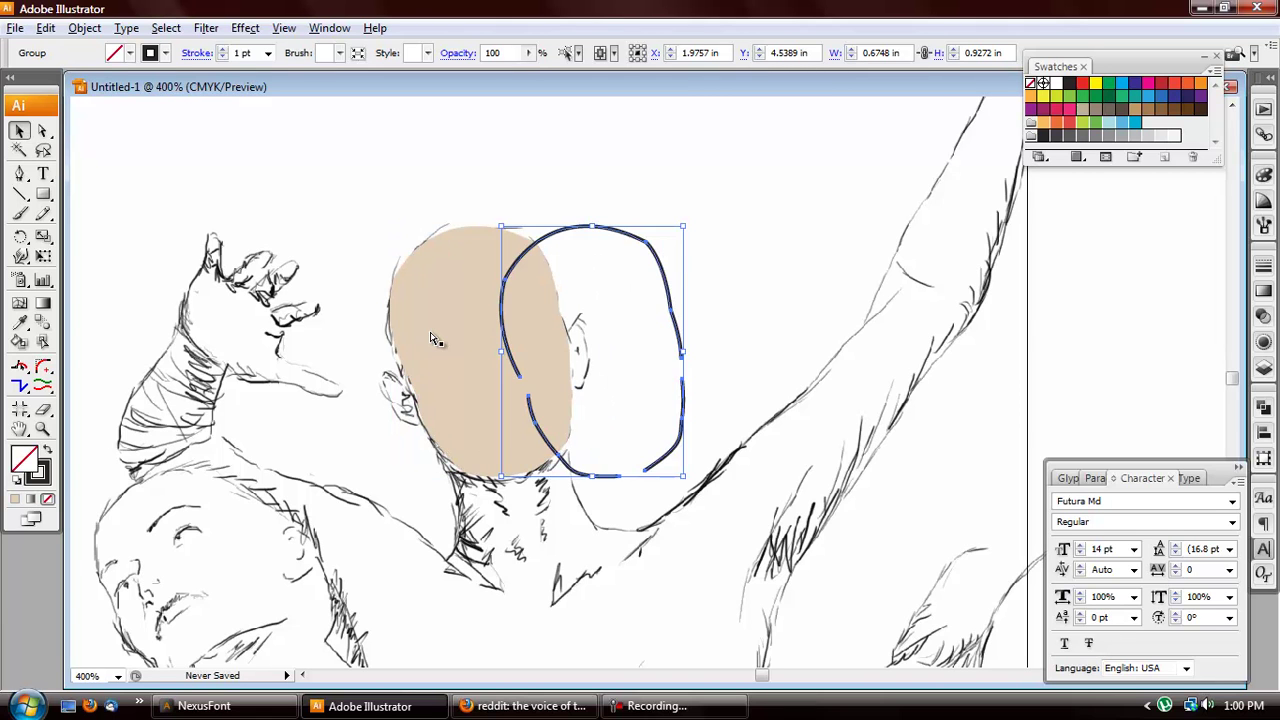
key("ctrl+z")
left_click(540, 330)
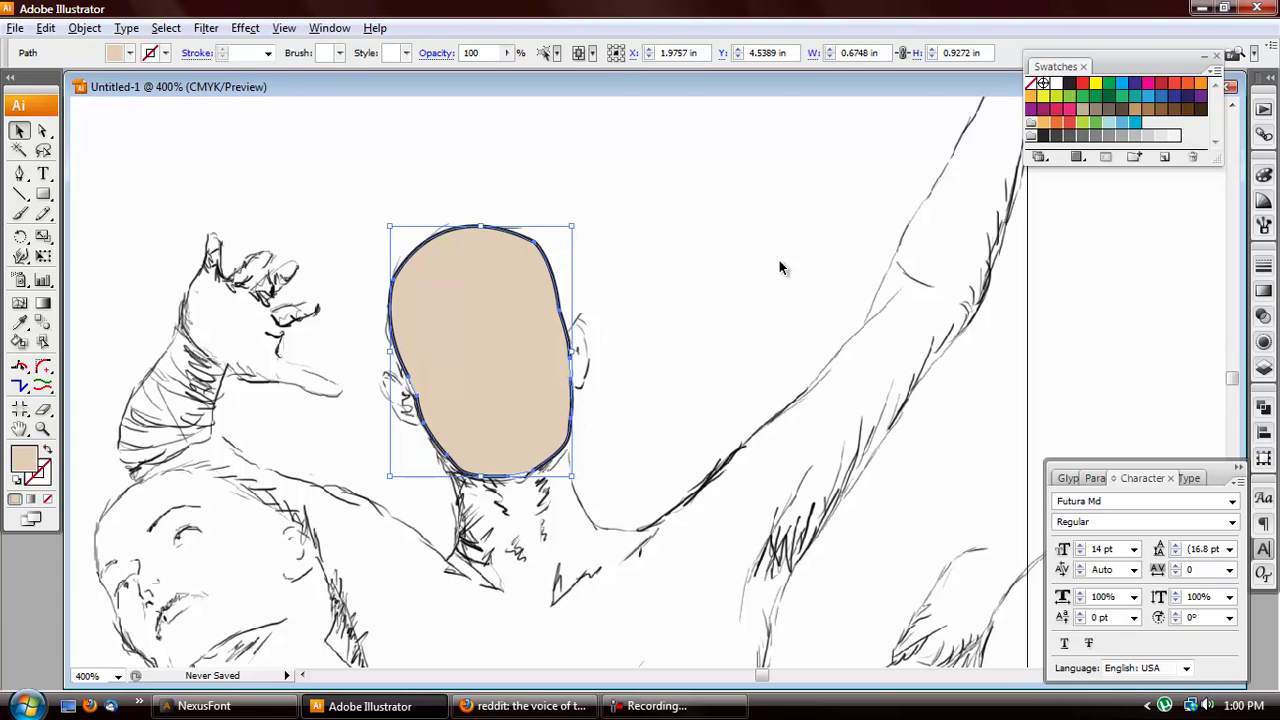
- Set the face fill's blend mode to Multiply so the sketched features show through
left_click(1263, 316)
left_click(1133, 294)
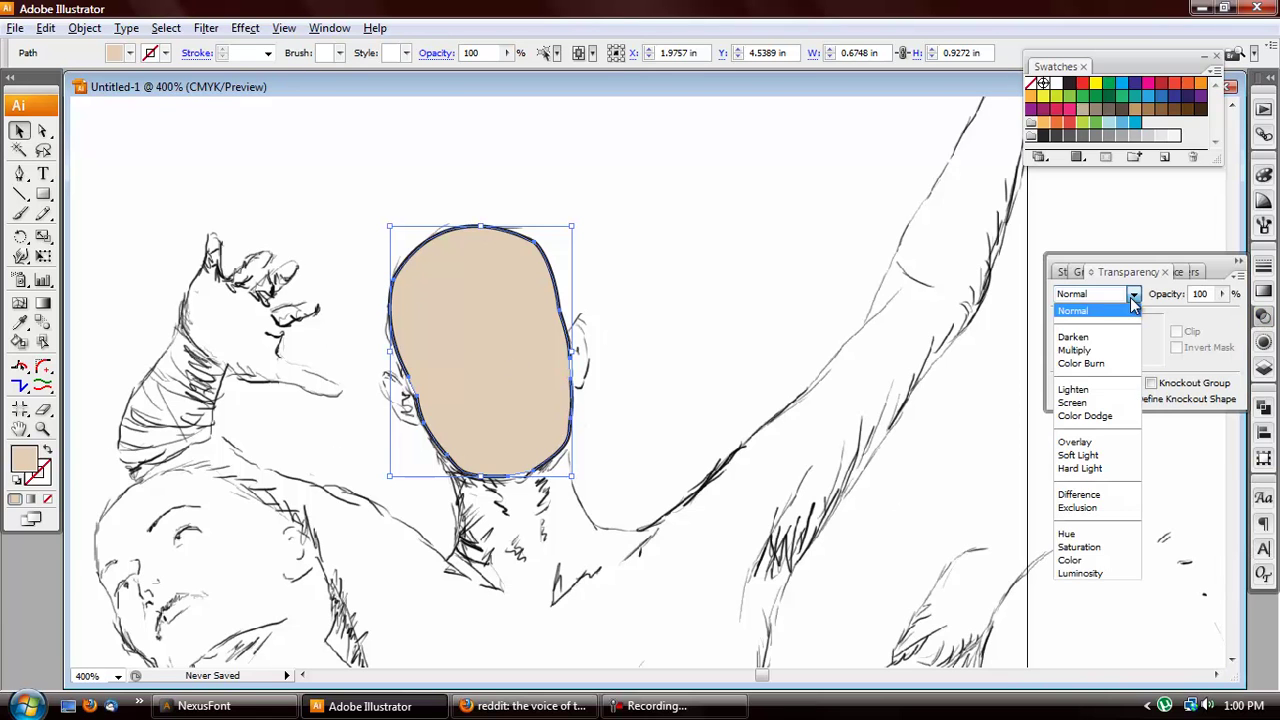
left_click(1098, 350)
left_click(757, 380)
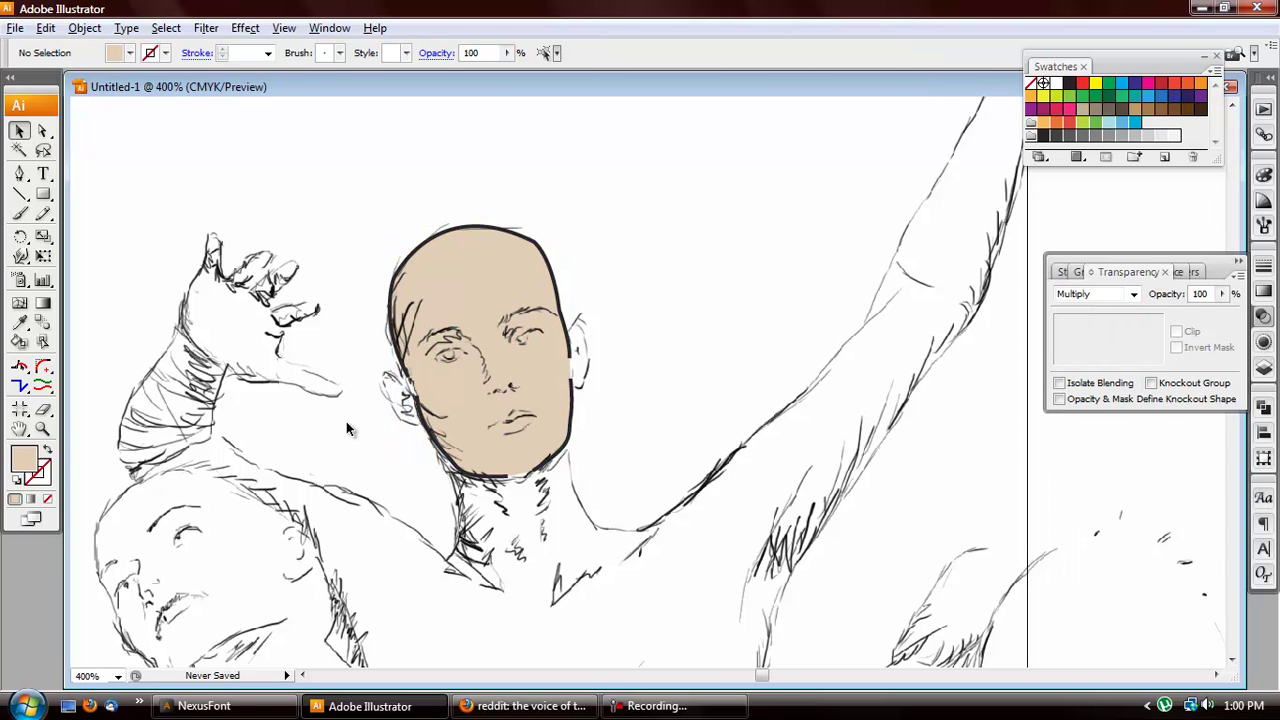
left_click(20, 173)
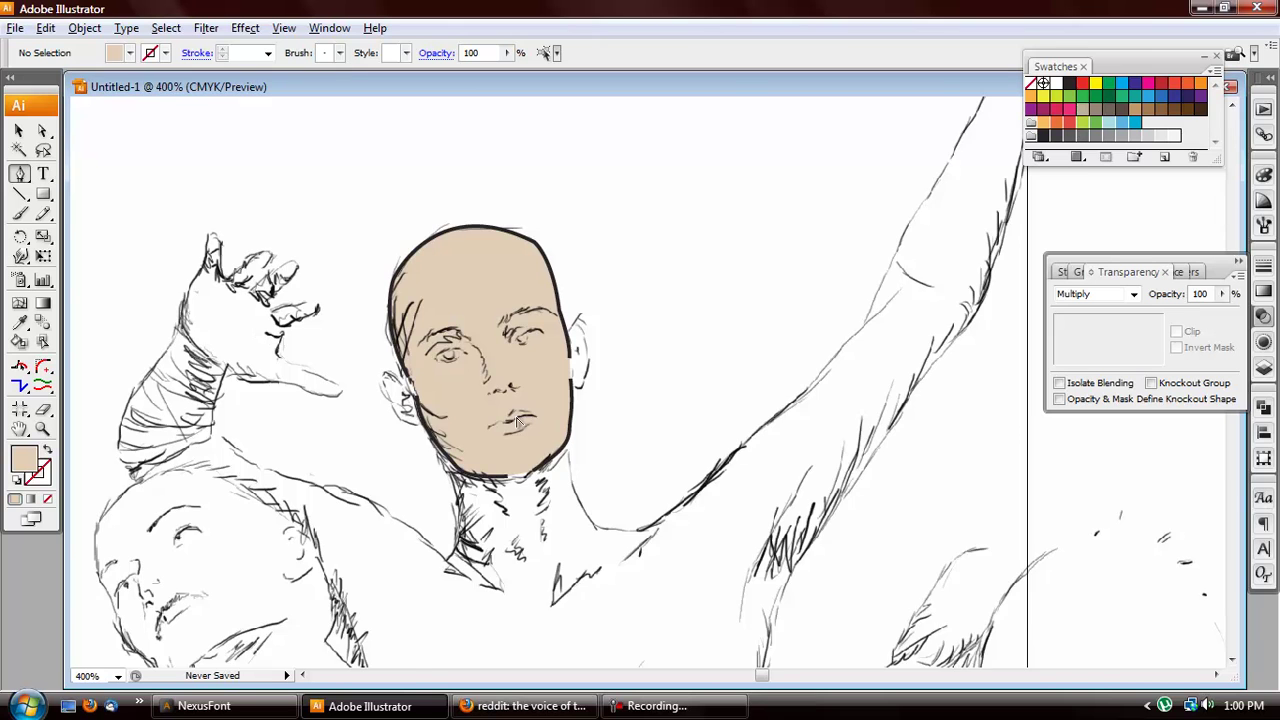
key("ctrl+plus")
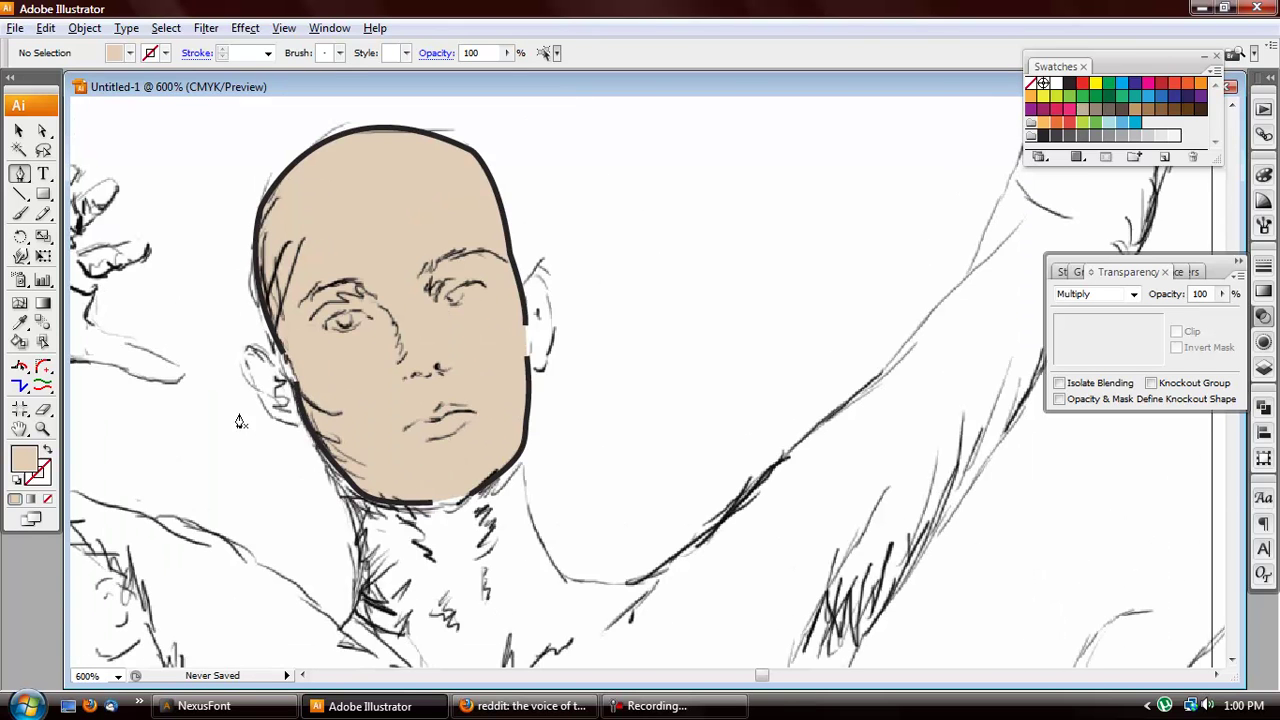
scroll(238, 412, "left", 1)
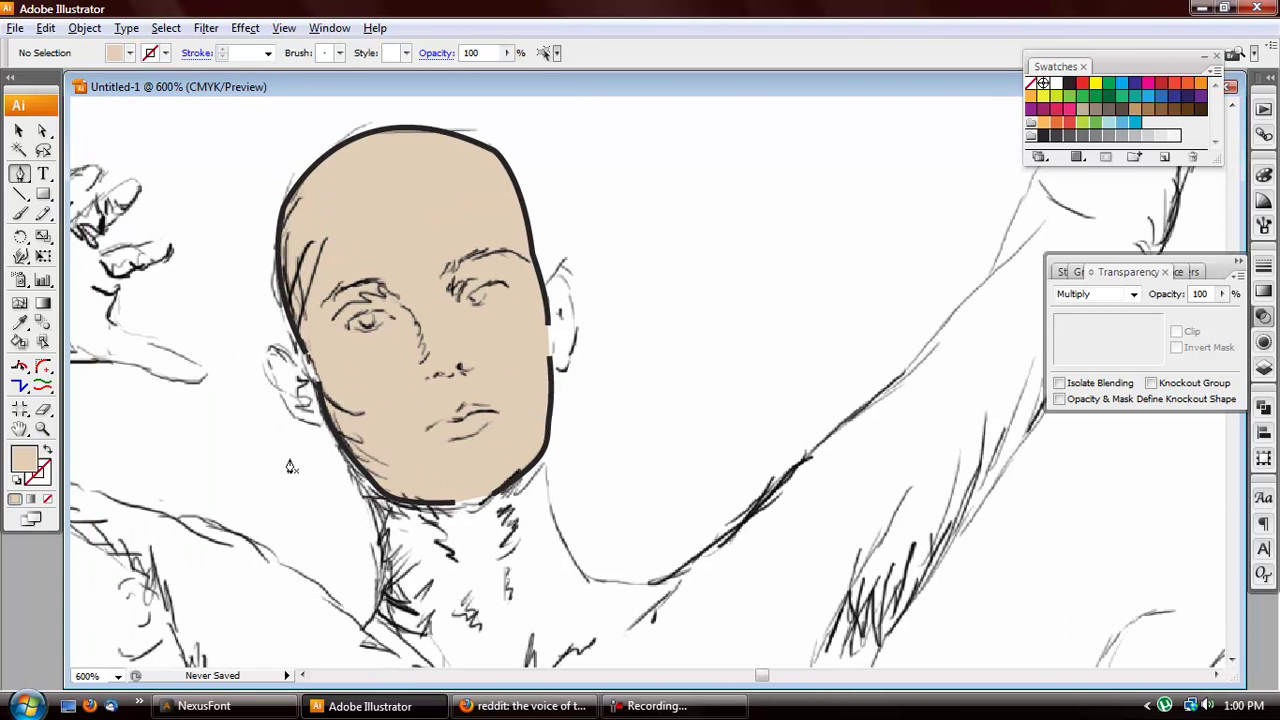
- Draw a closed curved pen shape from beside the ear along the left cheek and jaw to the neck
scroll(290, 463, "down", 2)
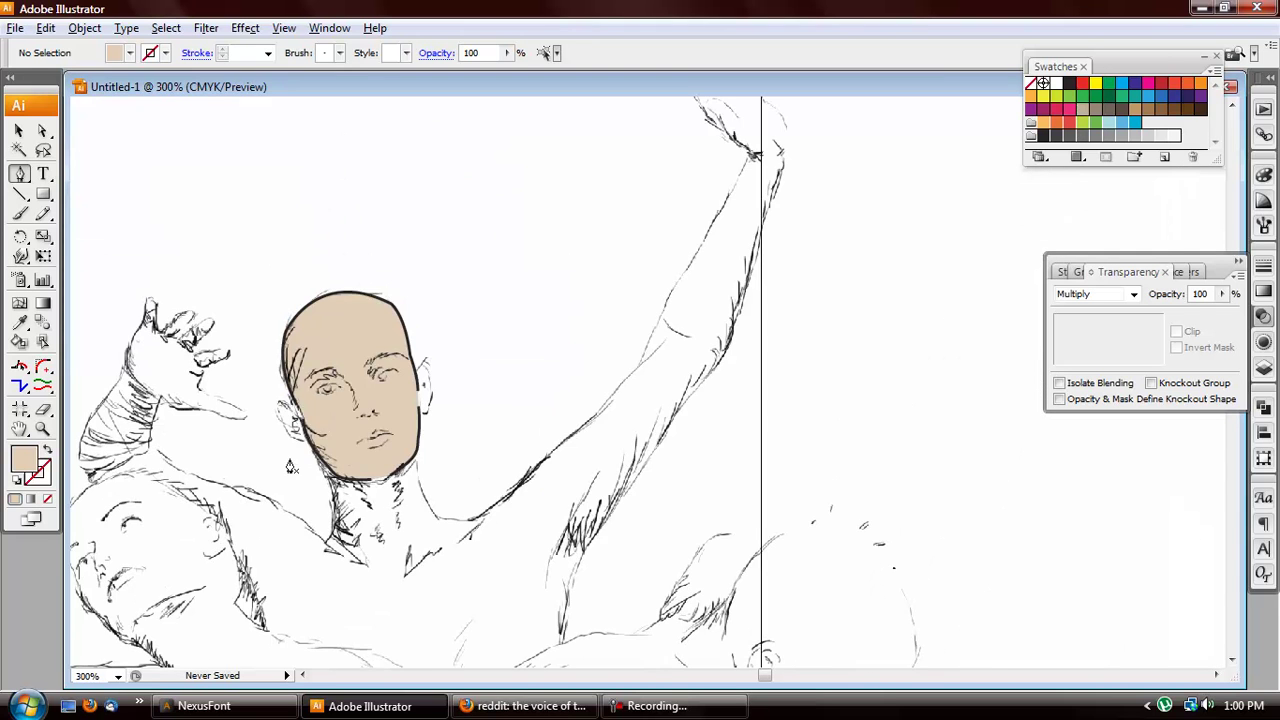
scroll(290, 463, "up", 2)
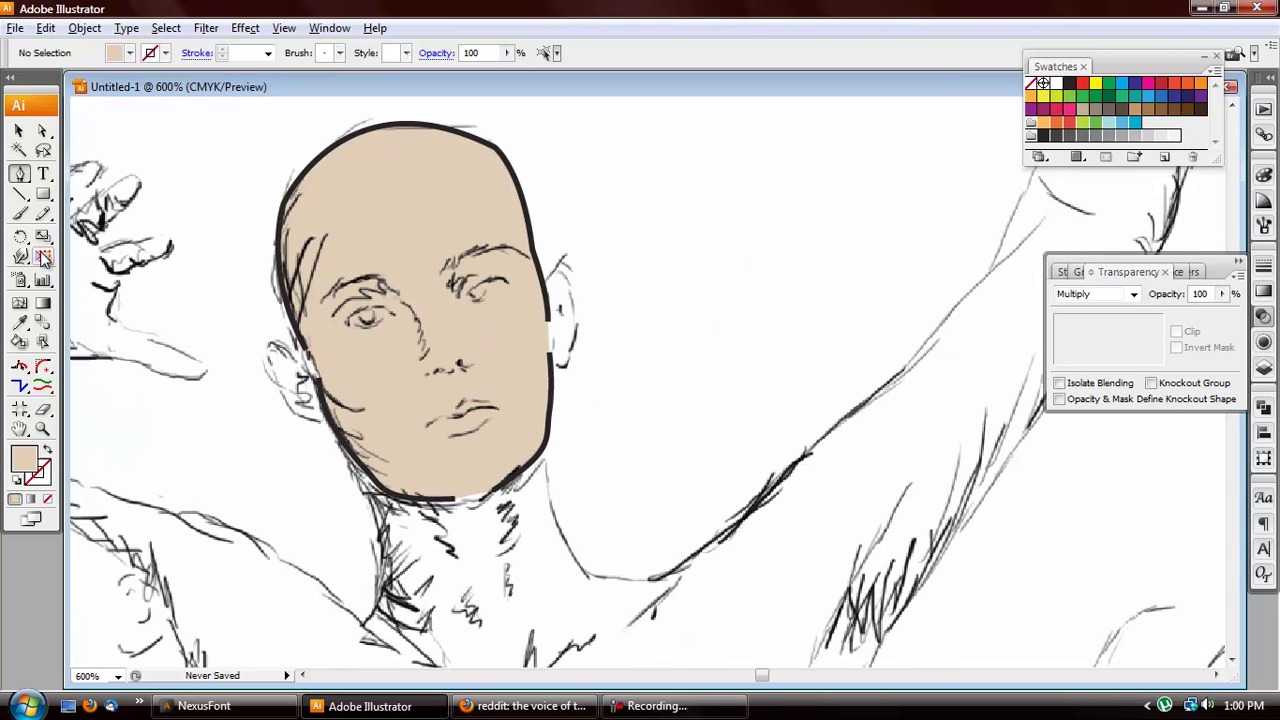
left_click(303, 377)
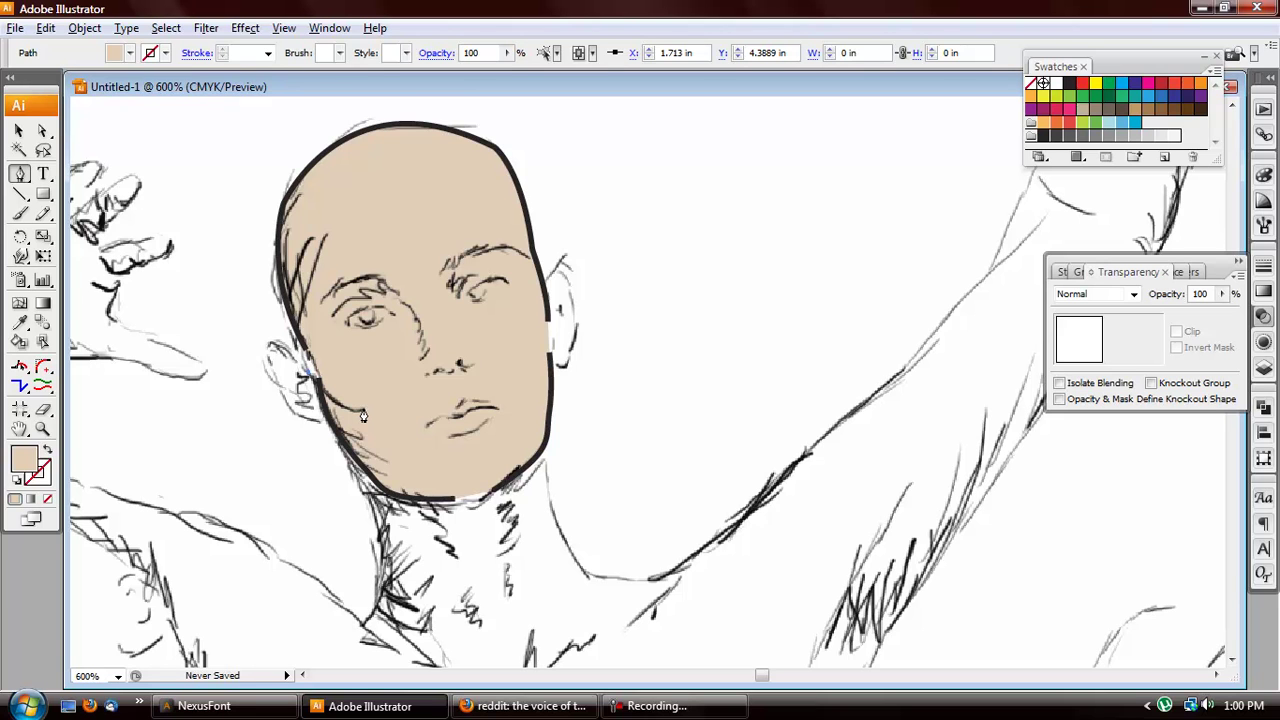
left_click_drag(371, 408, 413, 417)
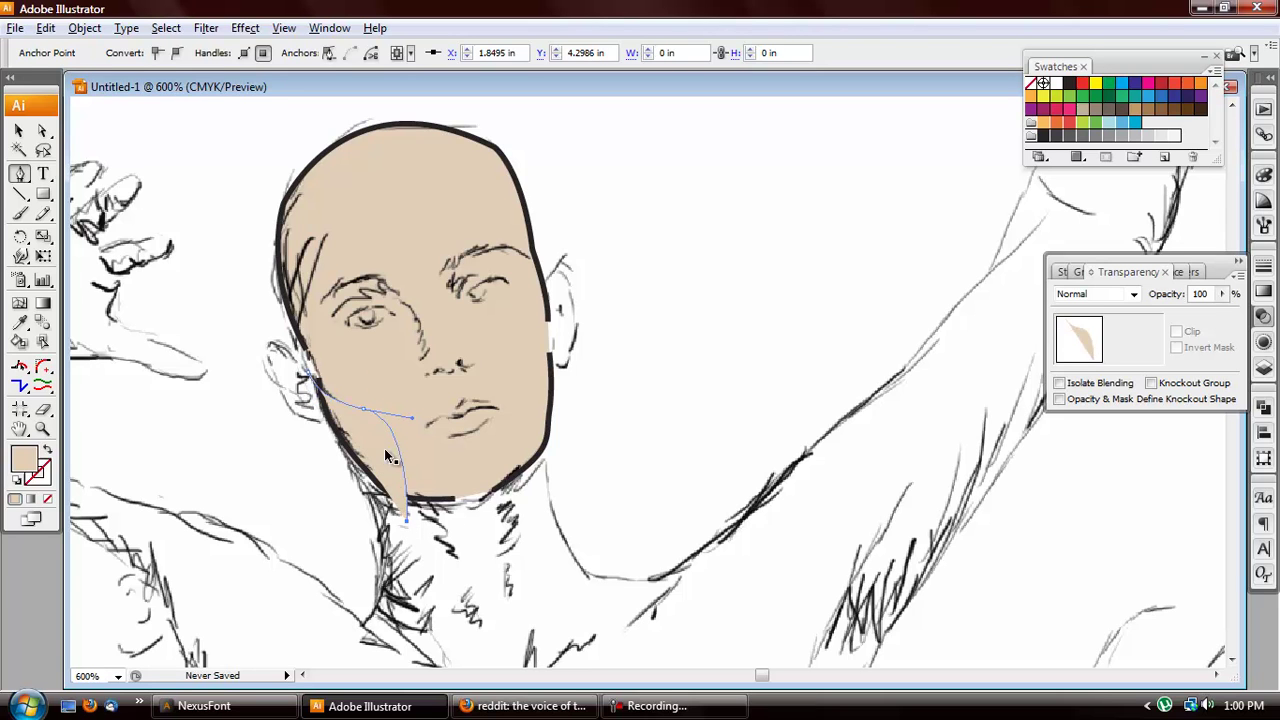
left_click(364, 417)
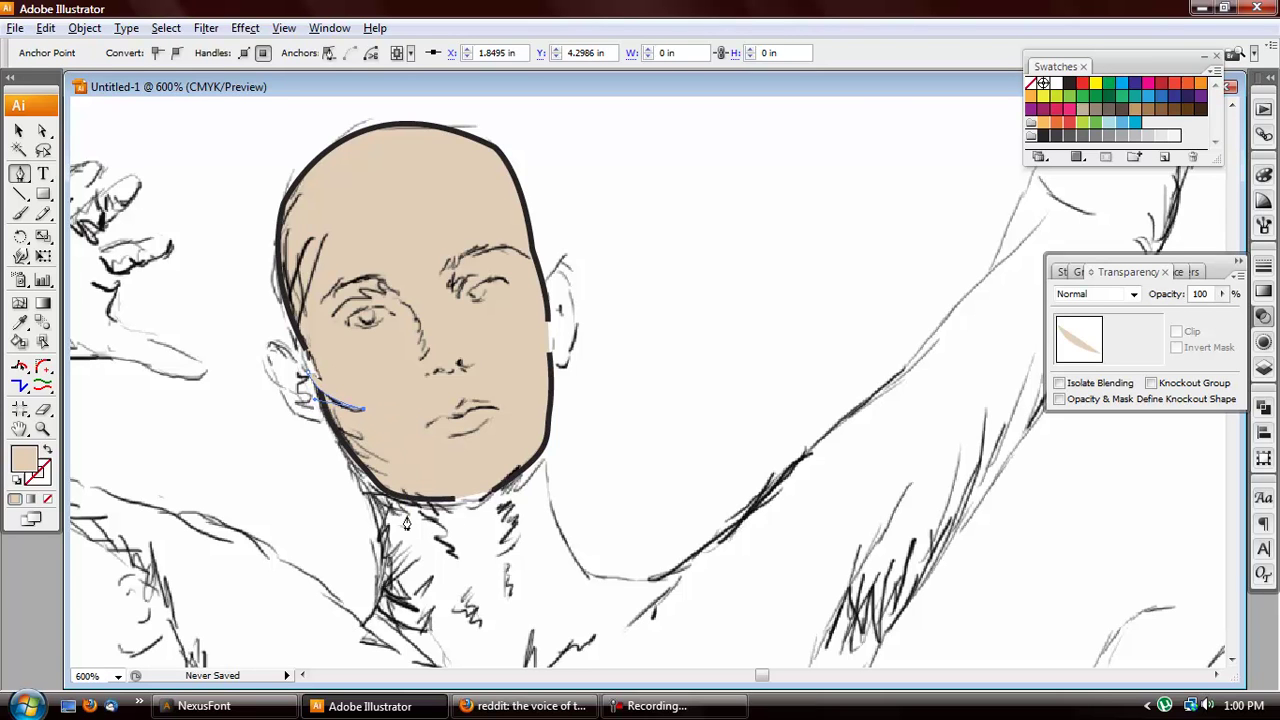
left_click_drag(430, 525, 505, 588)
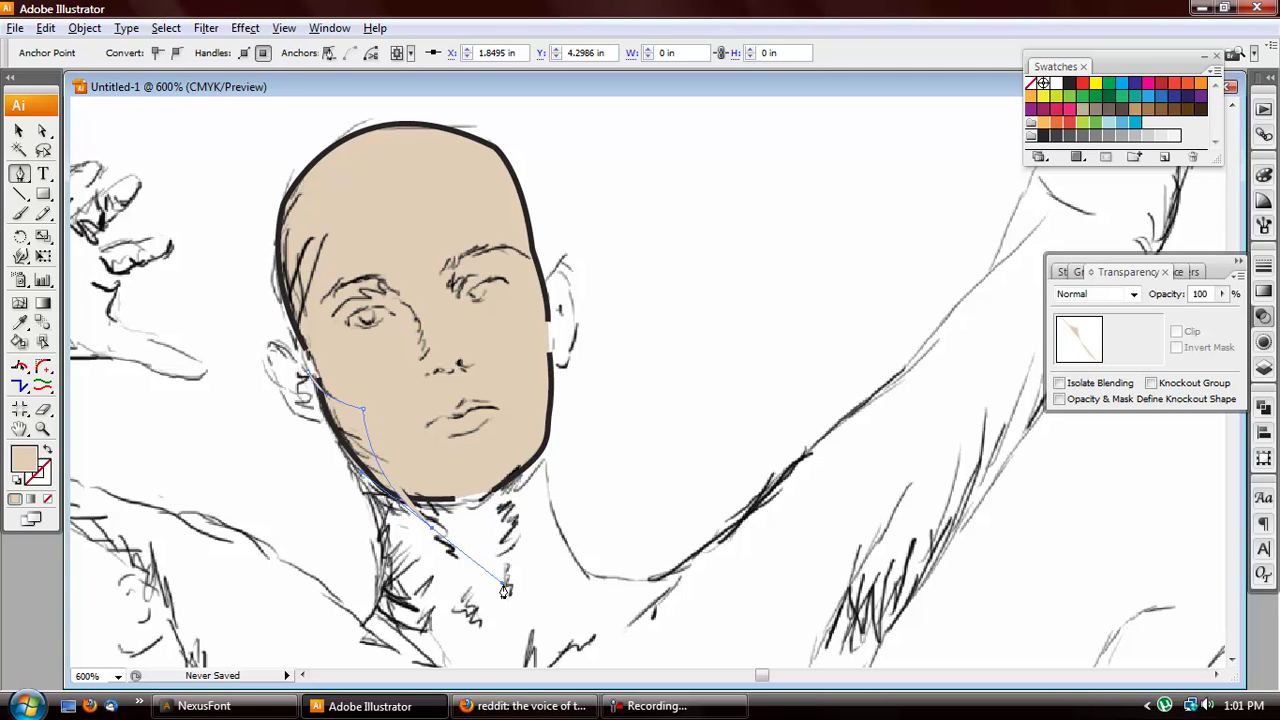
left_click(305, 378)
left_click(431, 532)
left_click_drag(305, 378, 318, 274)
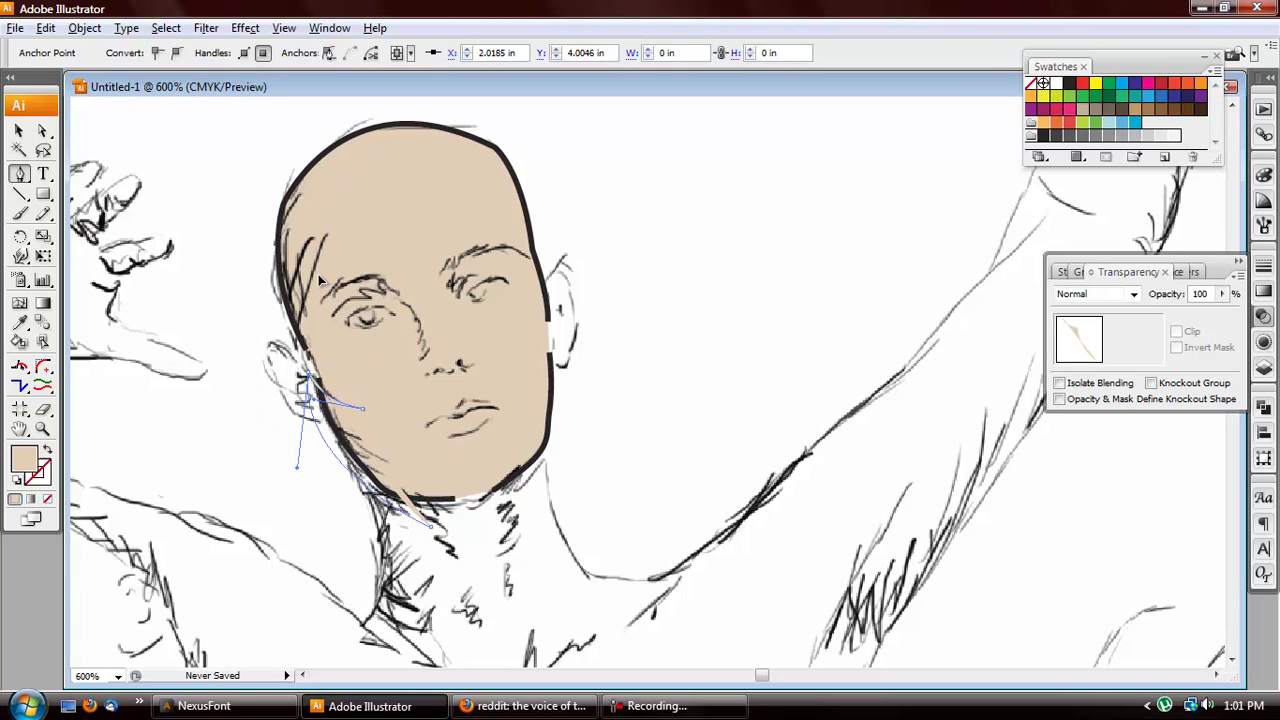
left_click(21, 133)
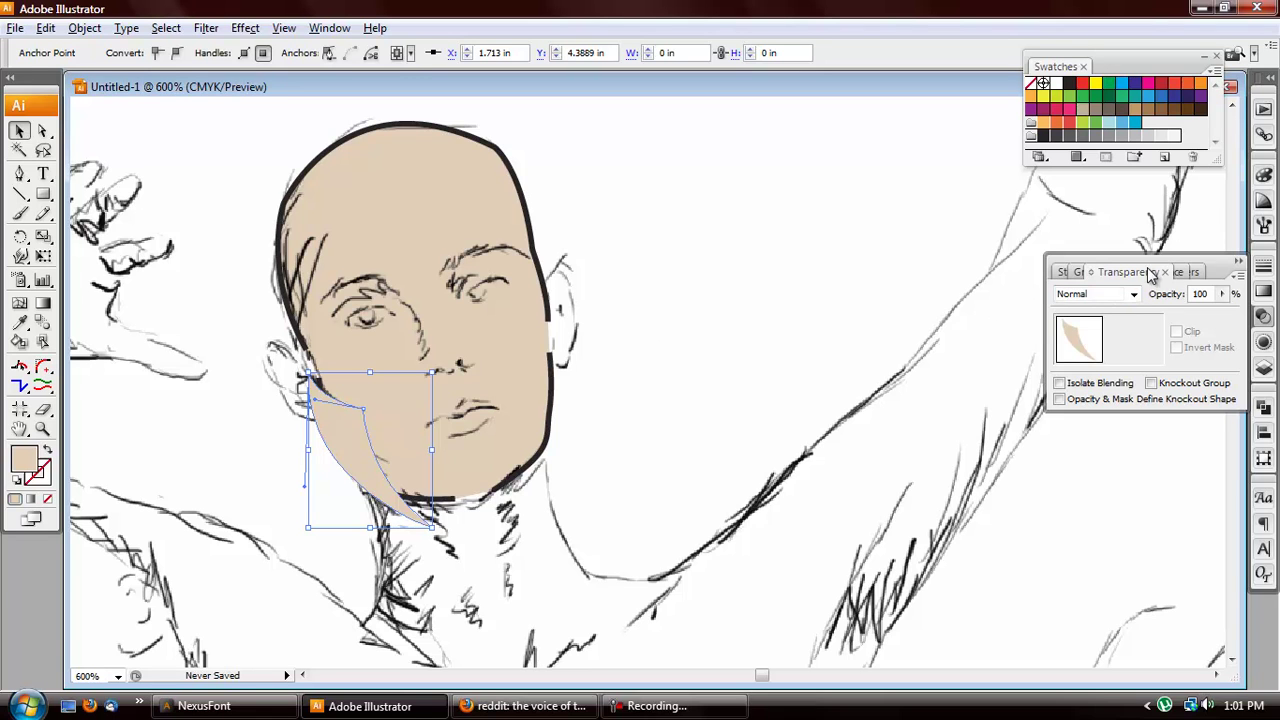
- Darken the cheek shape's fill to C23 M24.3 Y39.48 K3 in the Color panel
left_click(1264, 175)
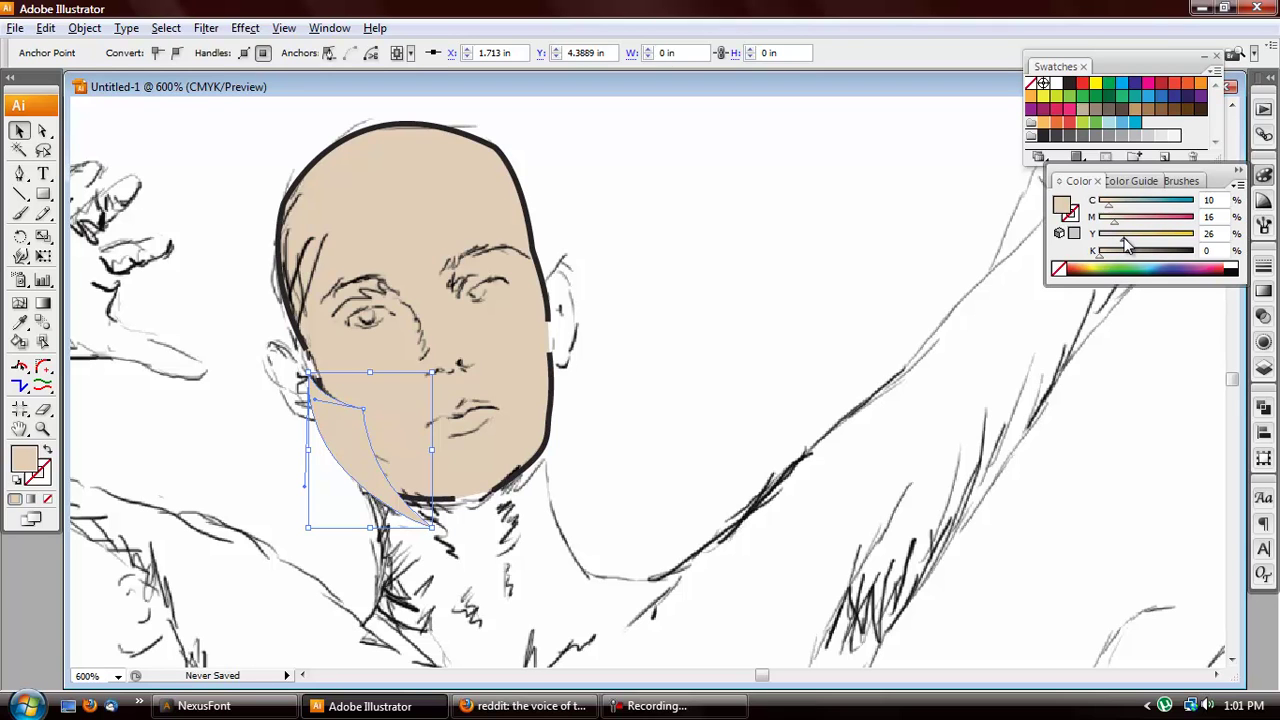
left_click_drag(1125, 241, 1141, 246)
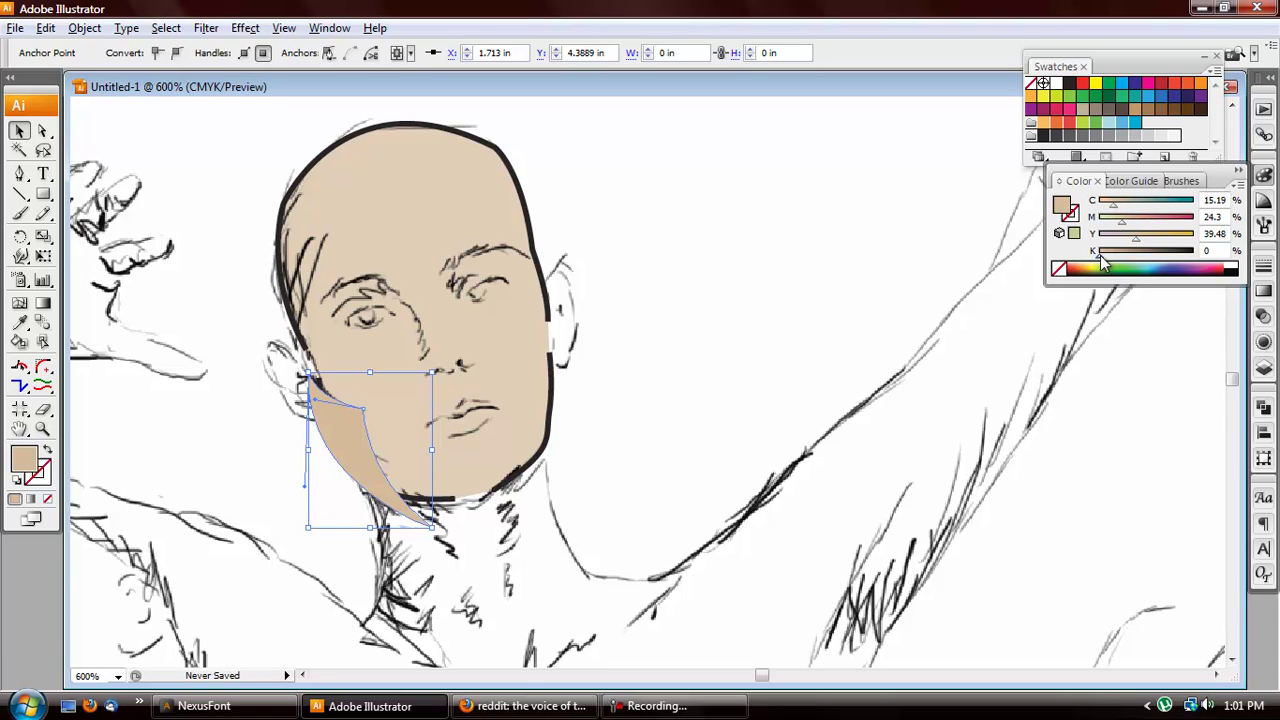
left_click_drag(1101, 256, 1108, 264)
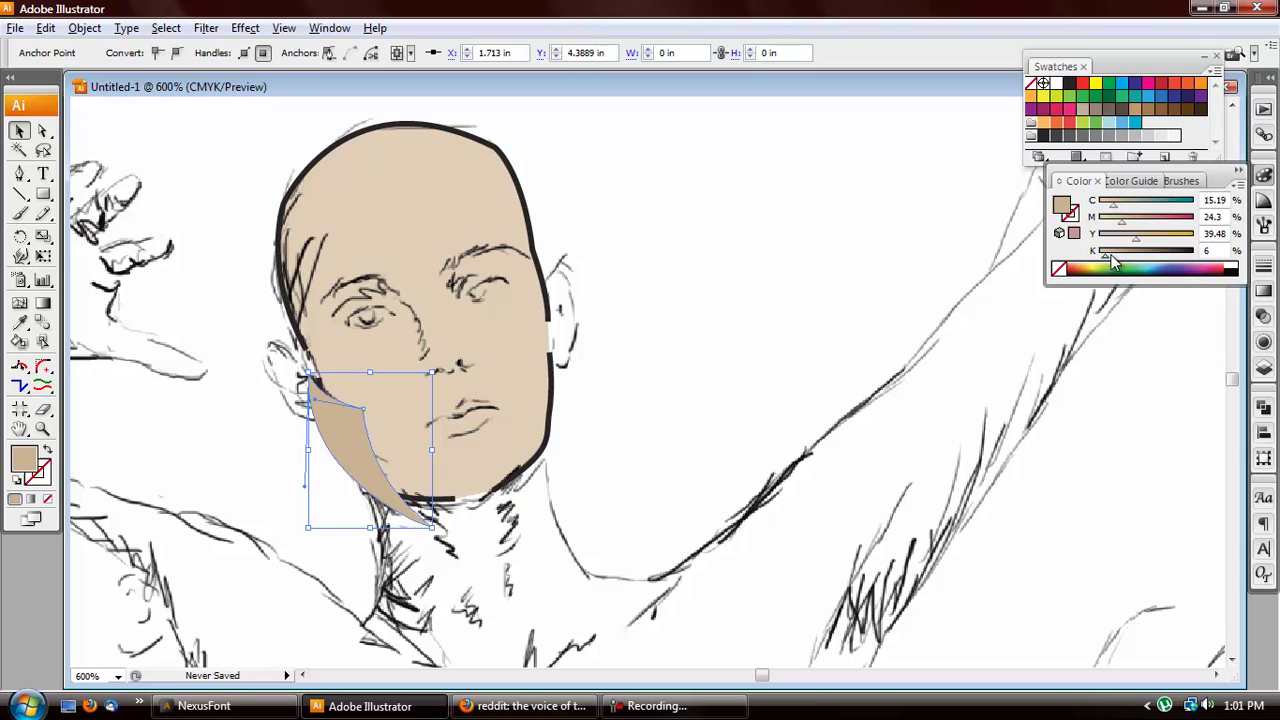
left_click(1205, 250)
type("3")
key("Return")
left_click_drag(1113, 210, 1122, 209)
- Deselect and reselect the cheek shape to compare its darker tone with the face
left_click(629, 345)
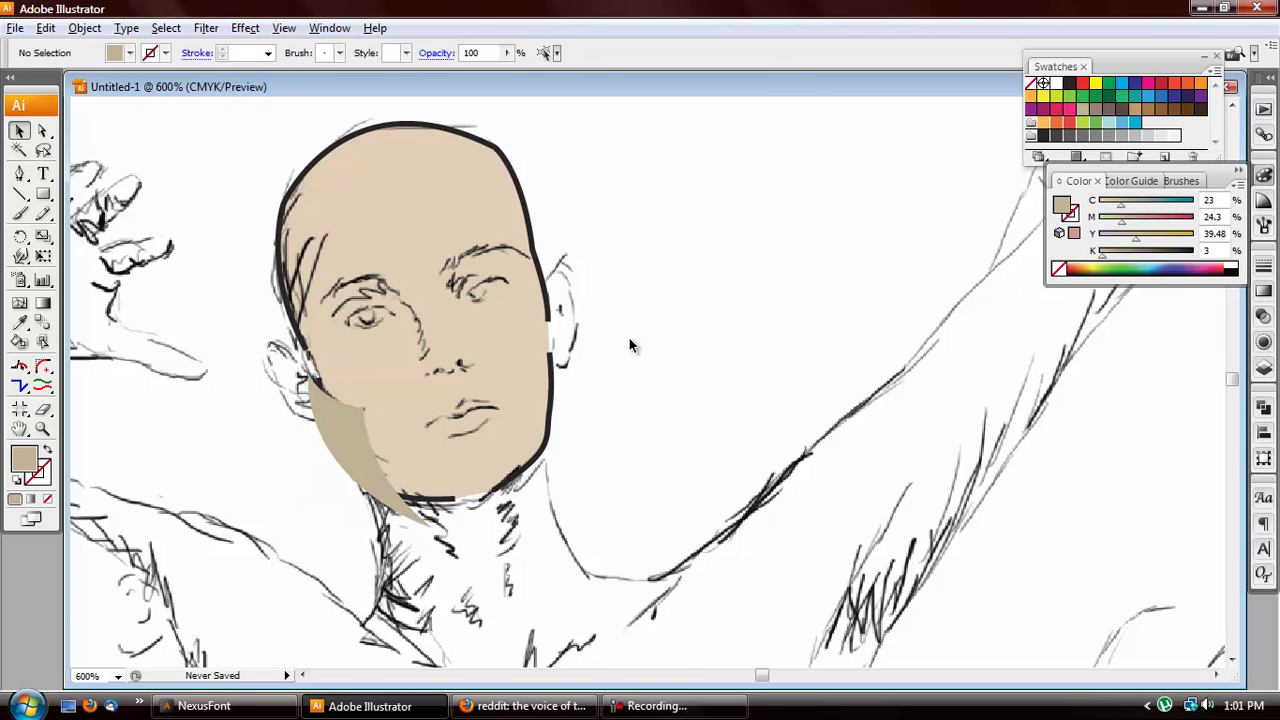
scroll(377, 434, "down", 1)
left_click(378, 437)
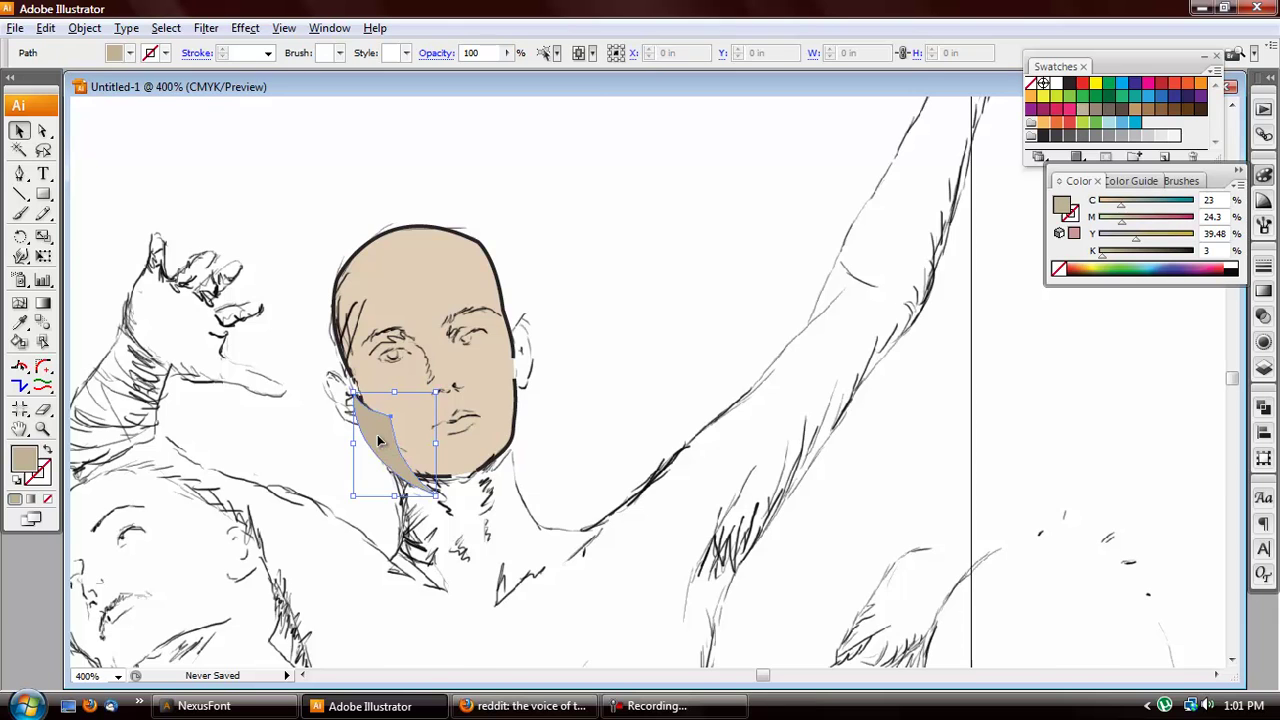
scroll(377, 434, "up", 2)
scroll(315, 490, "down", 2)
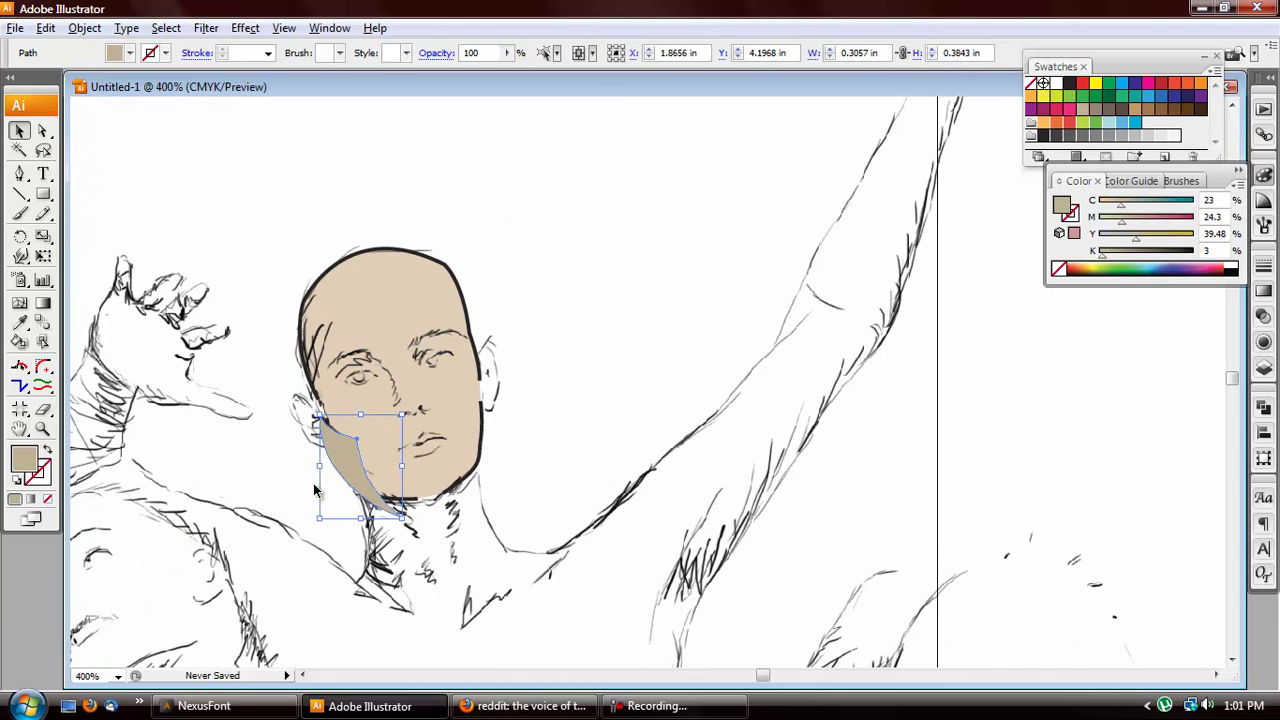
left_click(602, 379)
left_click(357, 450)
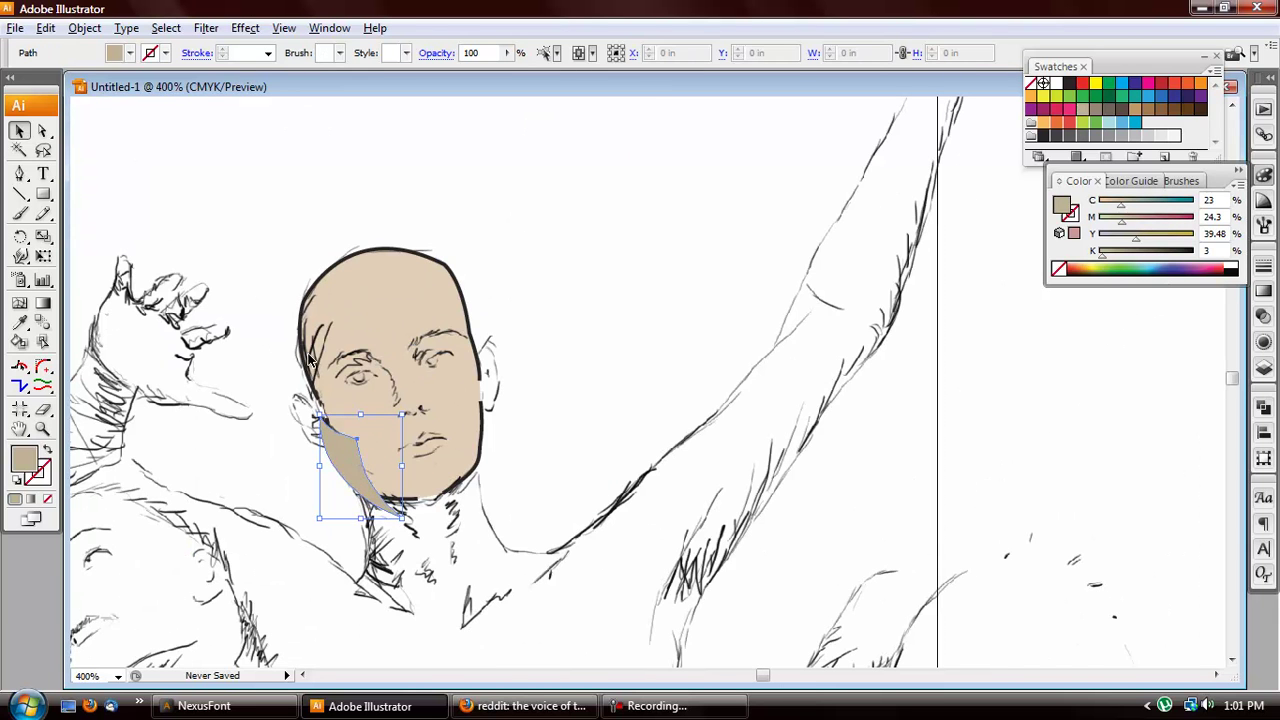
- Apply a 3-pixel Gaussian Blur effect to the cheek shadow shape
left_click(245, 28)
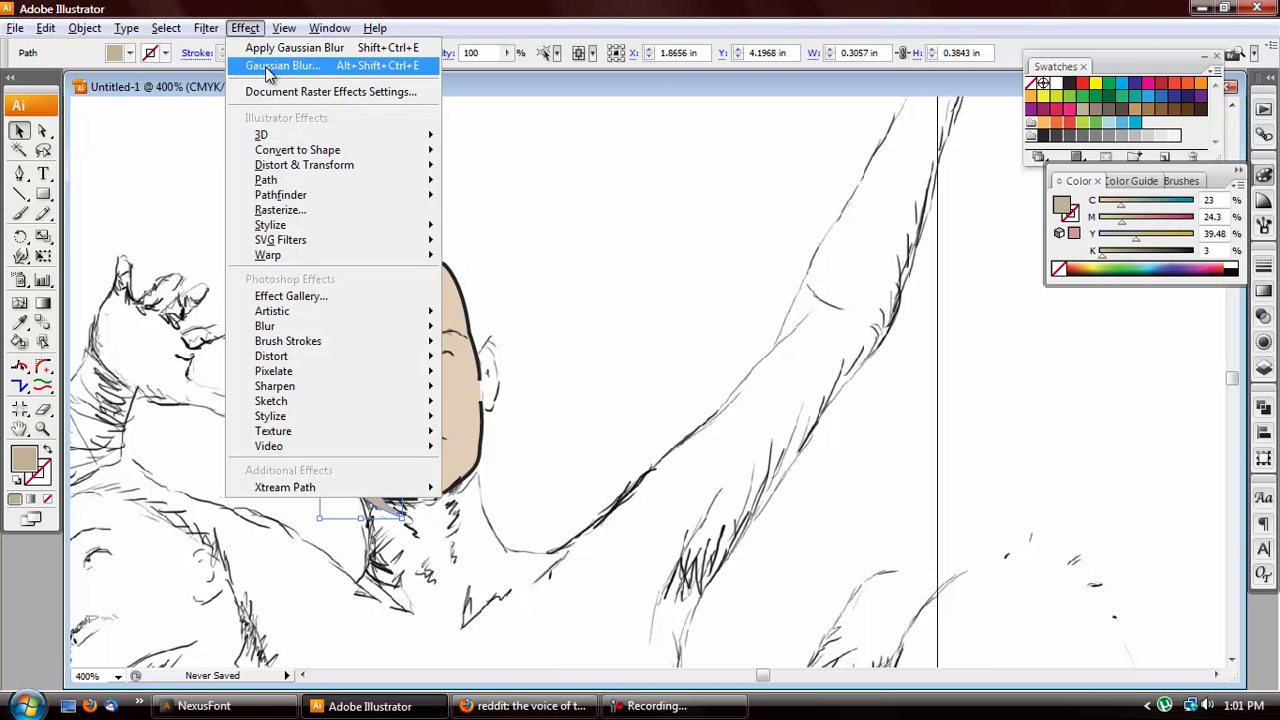
left_click(264, 65)
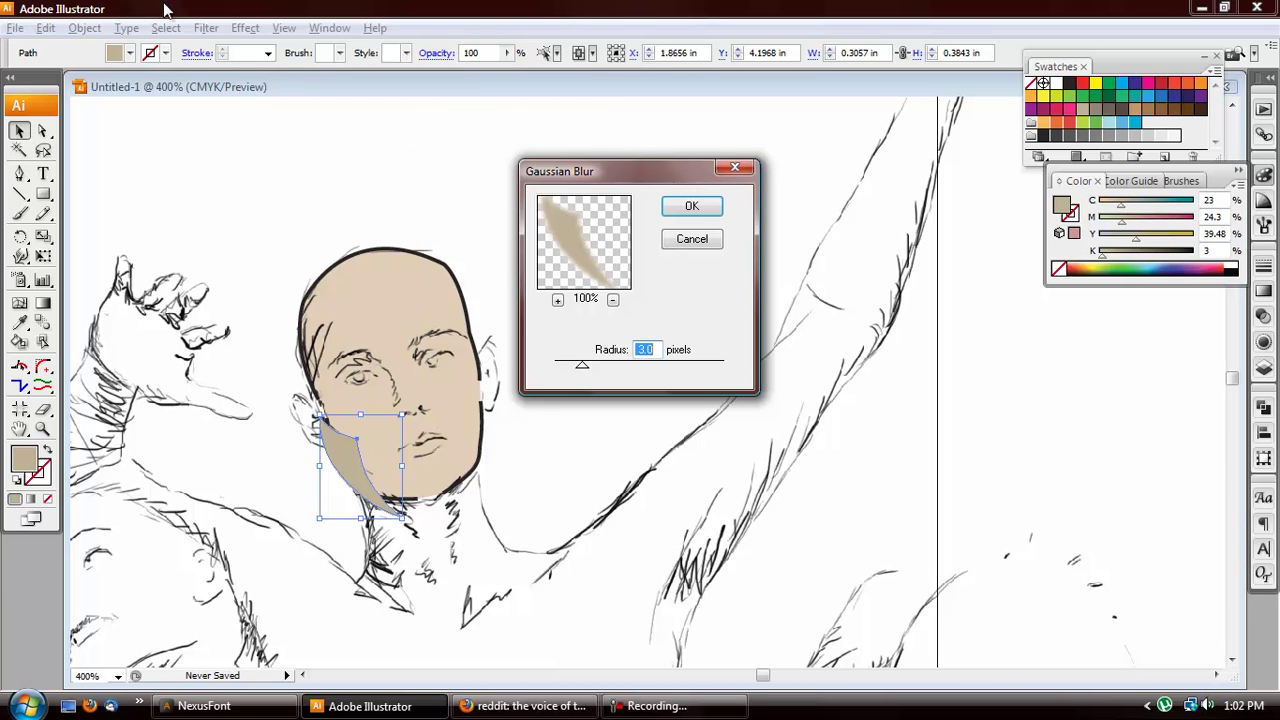
left_click(694, 207)
- Deselect everything, then select the tan face fill shape
left_click(567, 437)
scroll(447, 491, "up", 1)
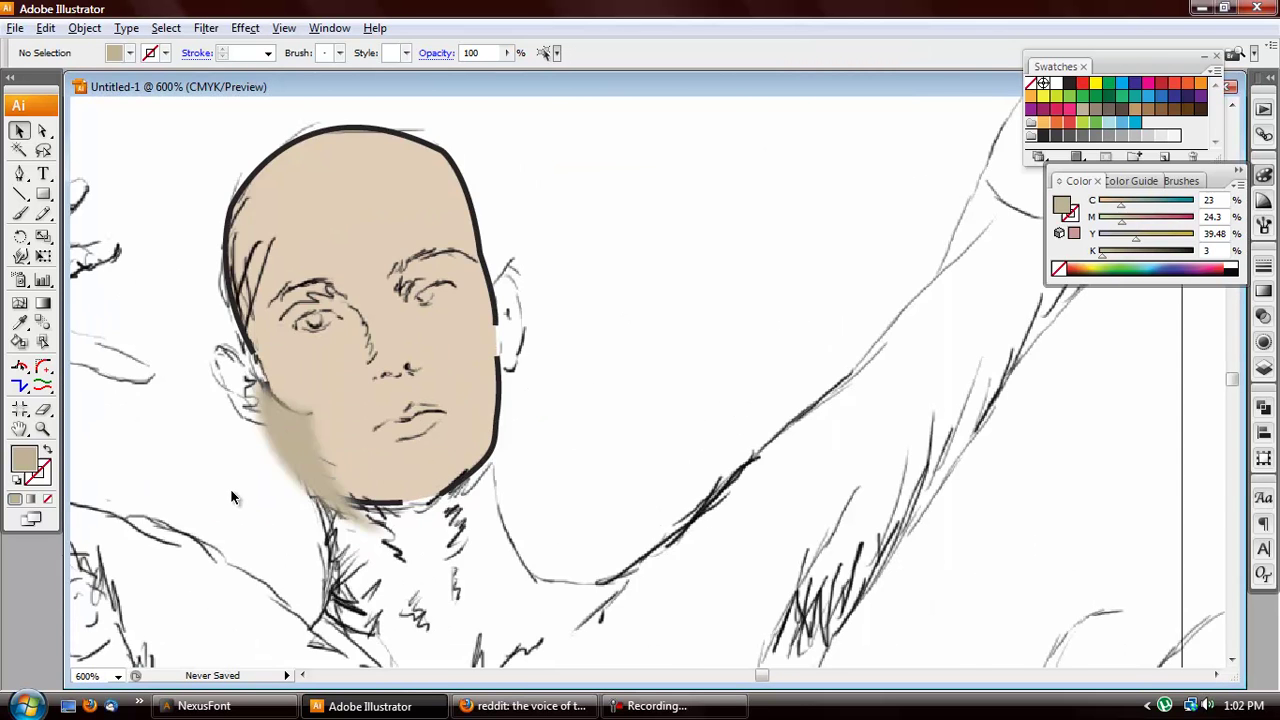
scroll(230, 488, "up", 2)
scroll(388, 380, "down", 1)
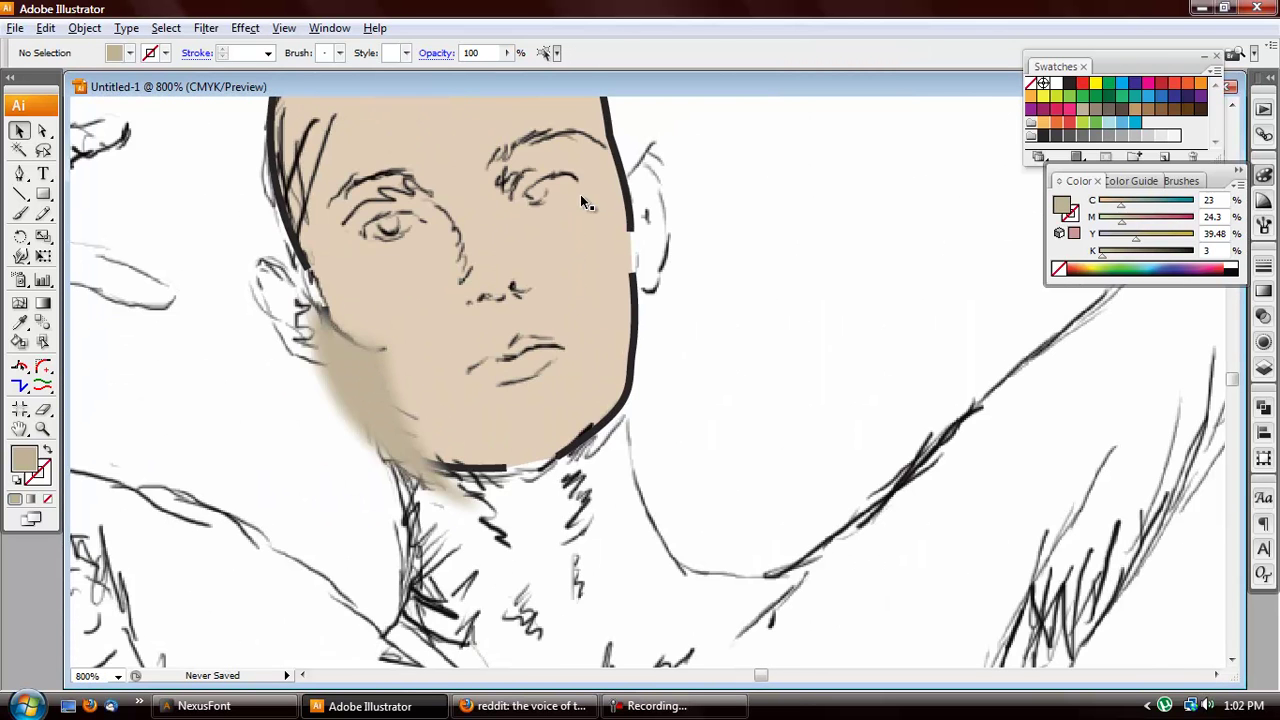
left_click(583, 198)
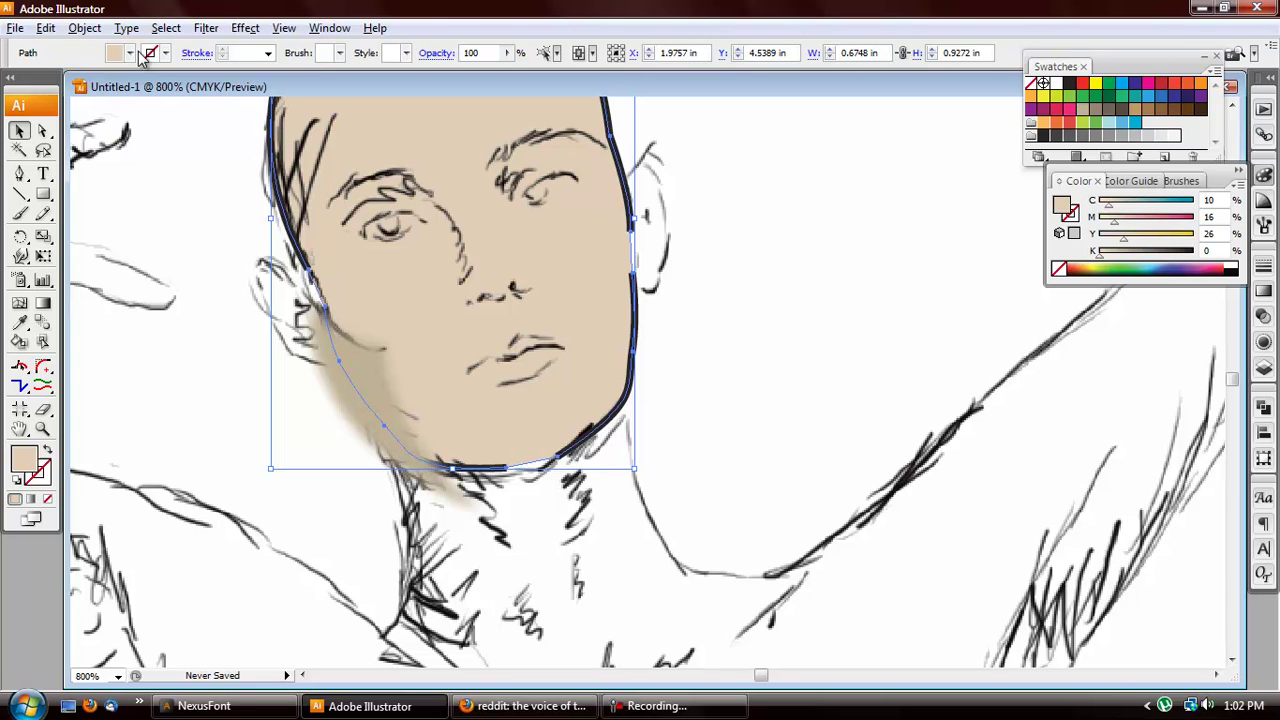
- Copy the face fill shape and paste the copy in front of the original
left_click(84, 28)
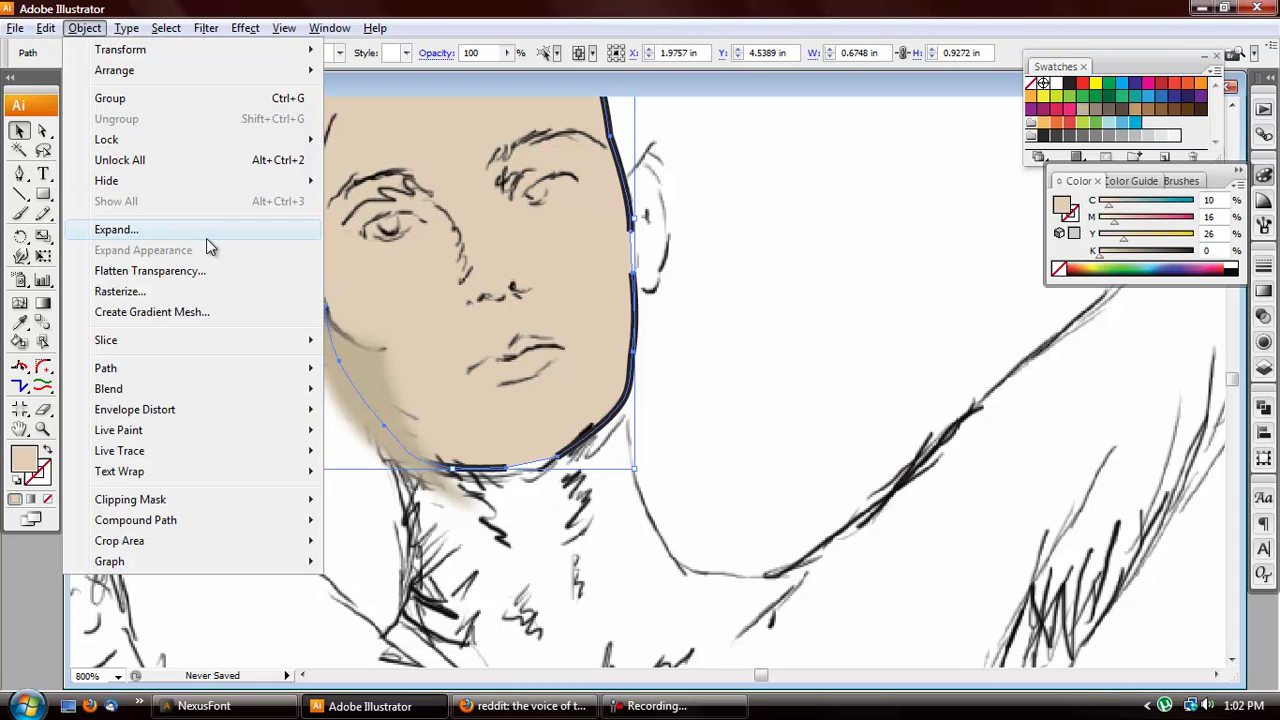
mouse_move(46, 28)
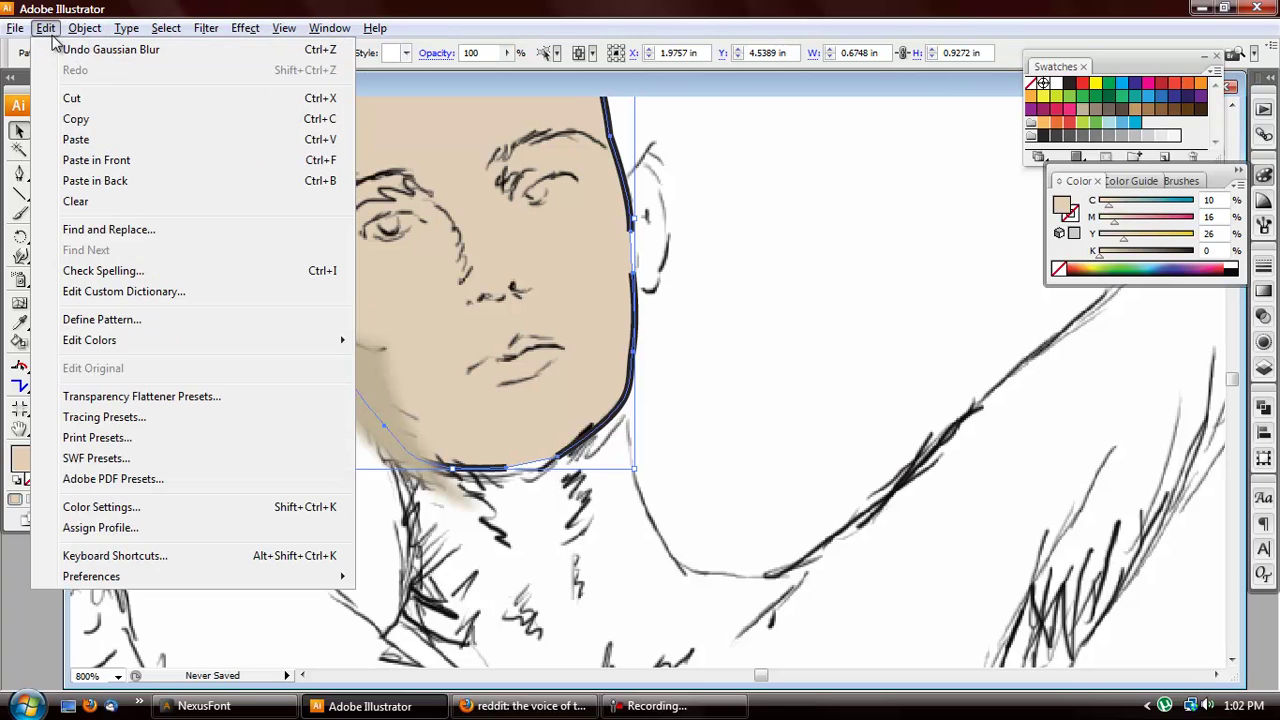
left_click(76, 119)
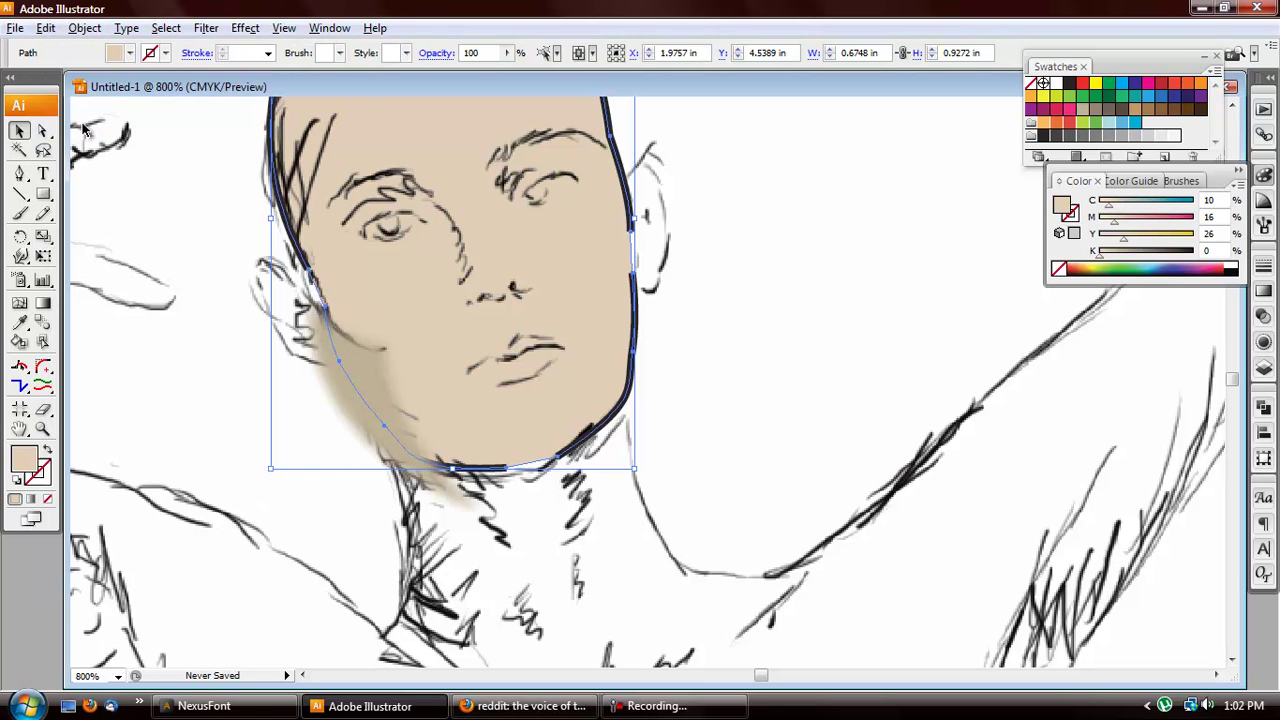
key("ctrl+f")
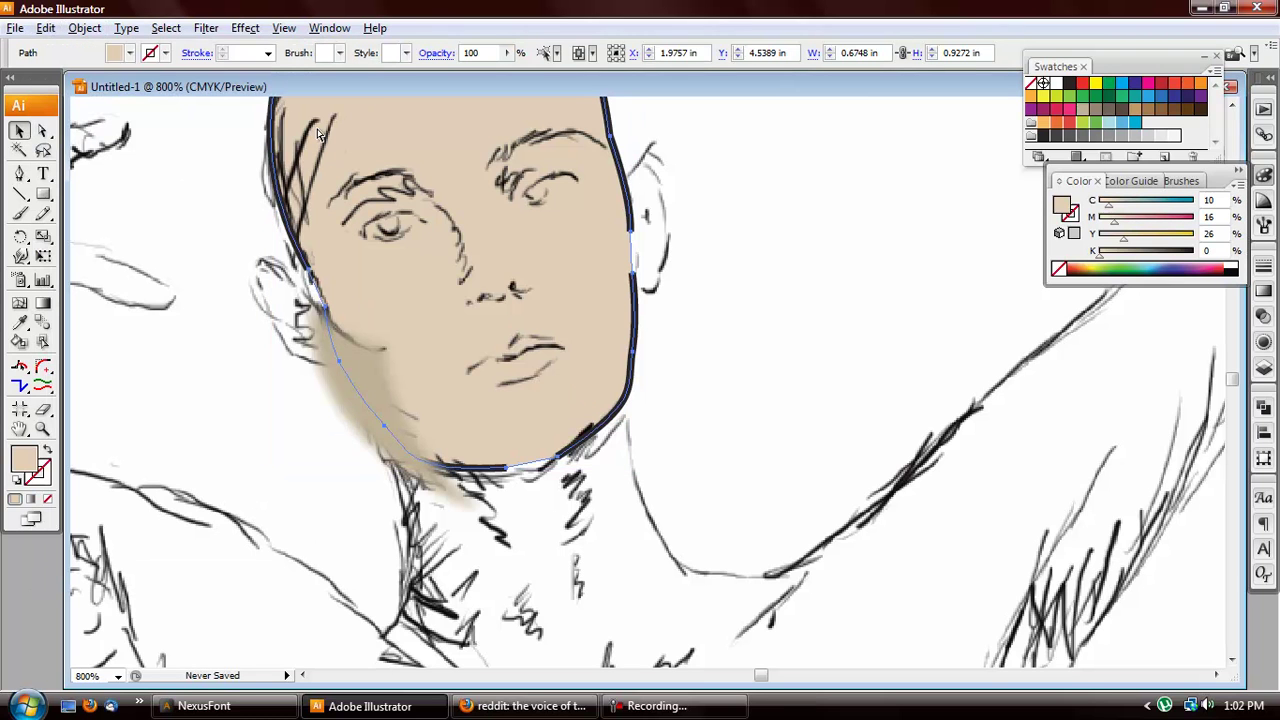
left_click(519, 381)
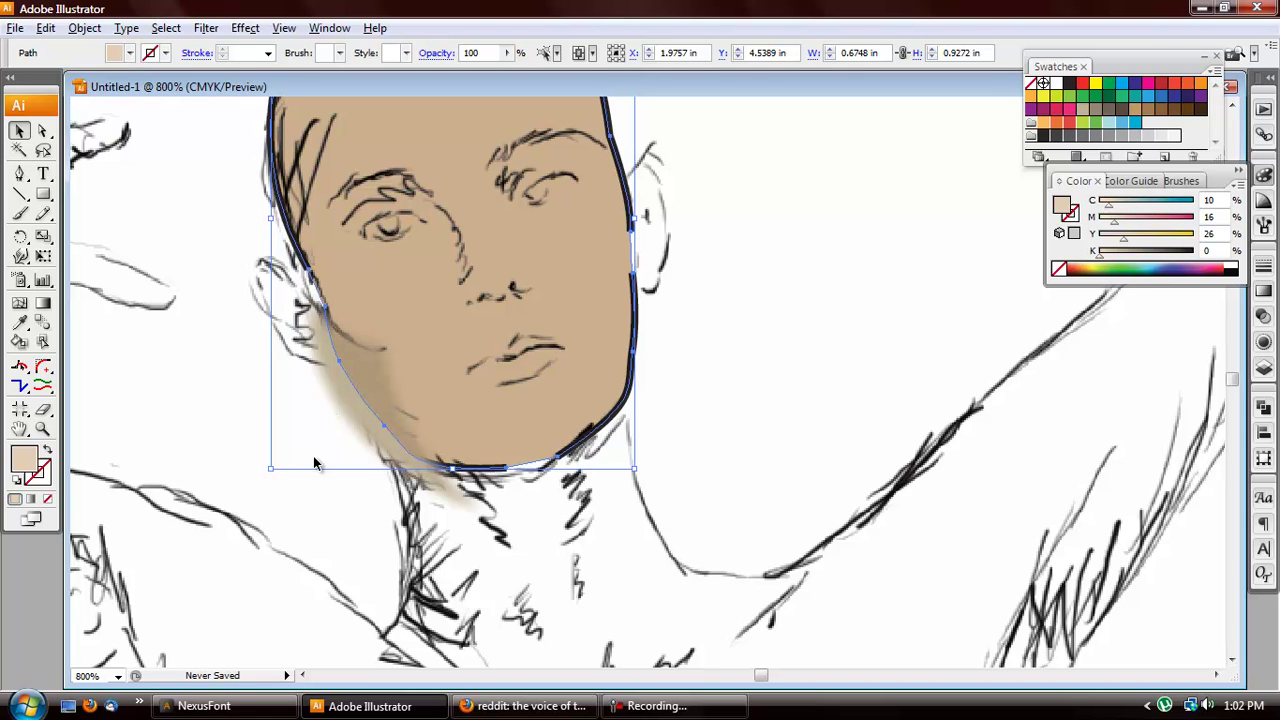
- Clip the blurred jaw shadow to the pasted face shape with Make Clipping Mask
left_click(341, 395, "shift")
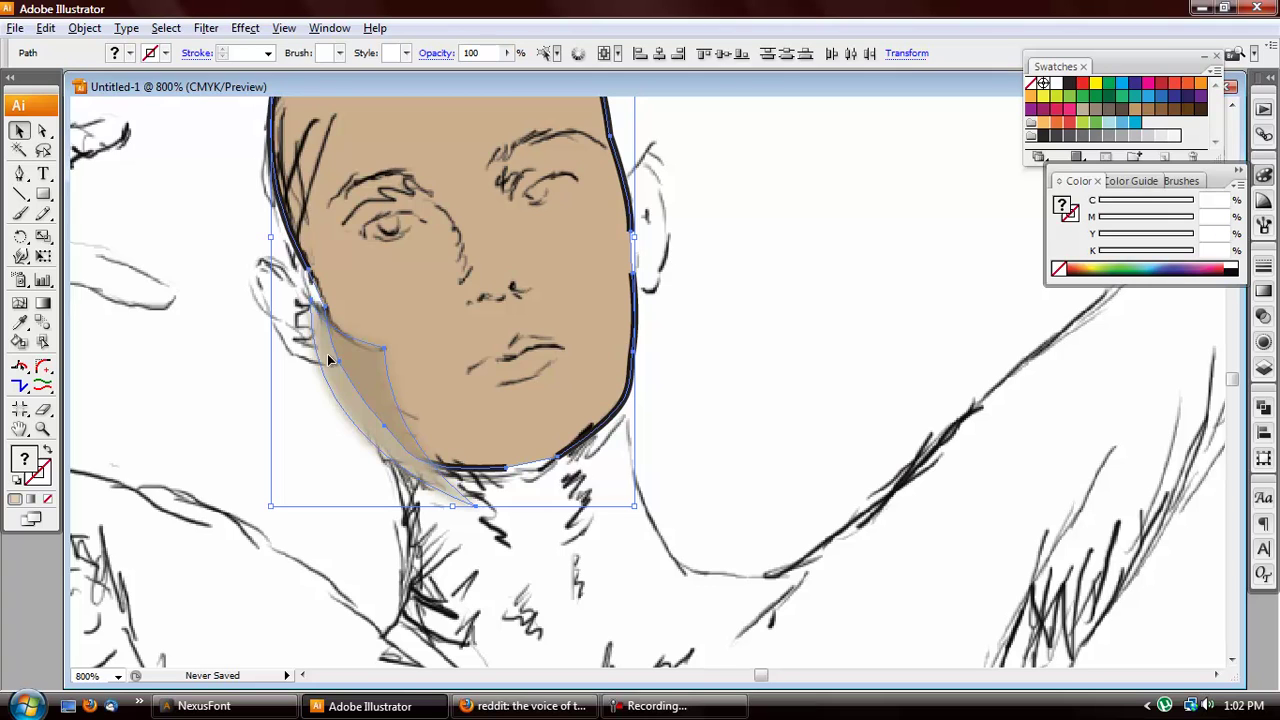
left_click(84, 28)
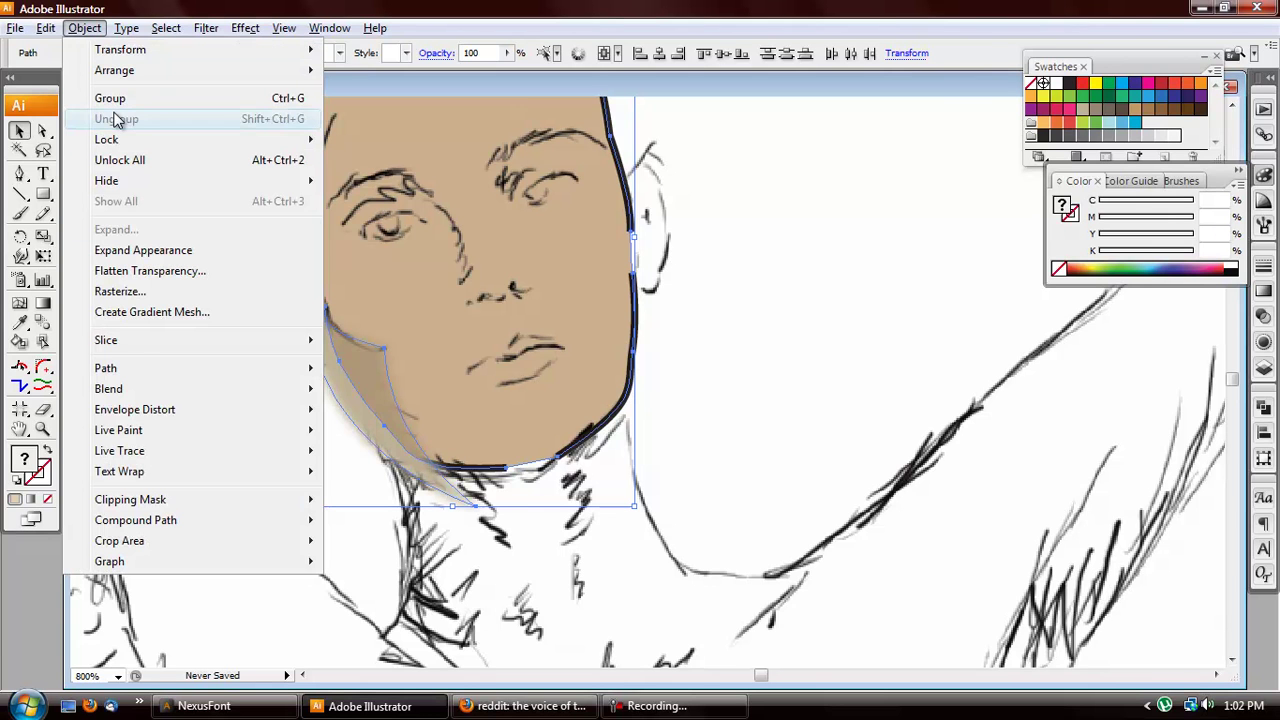
mouse_move(152, 452)
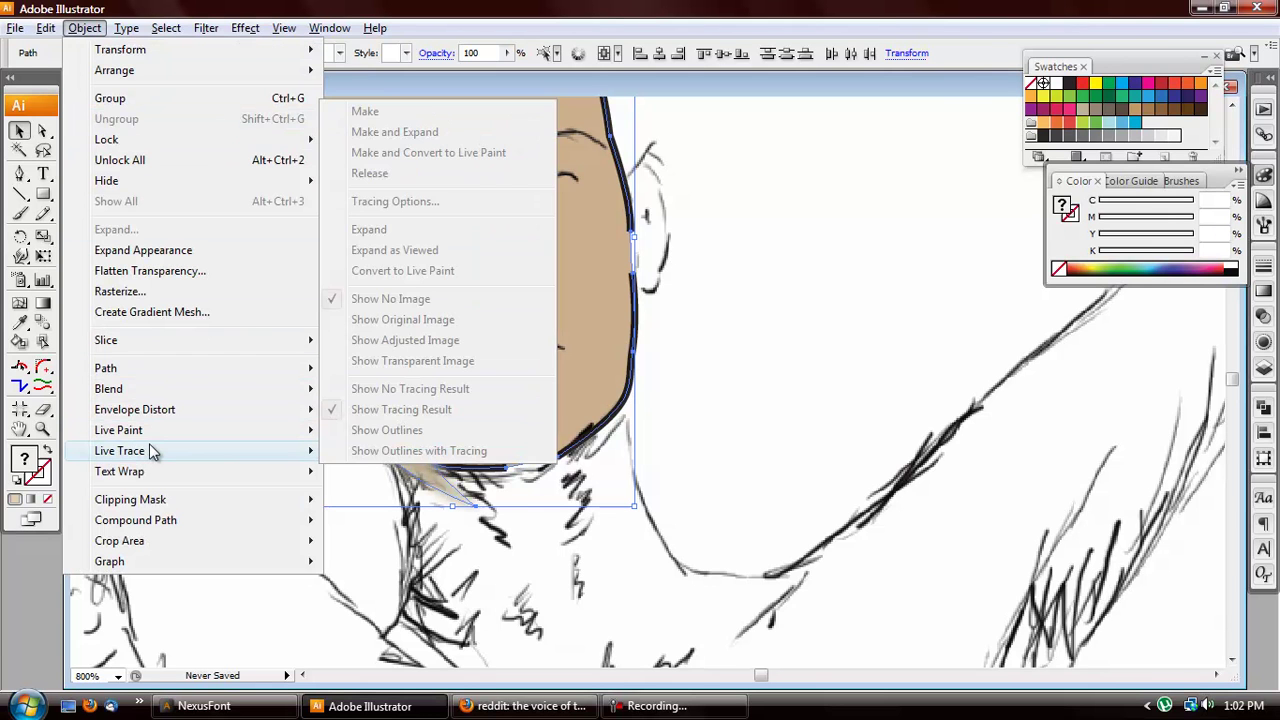
mouse_move(170, 501)
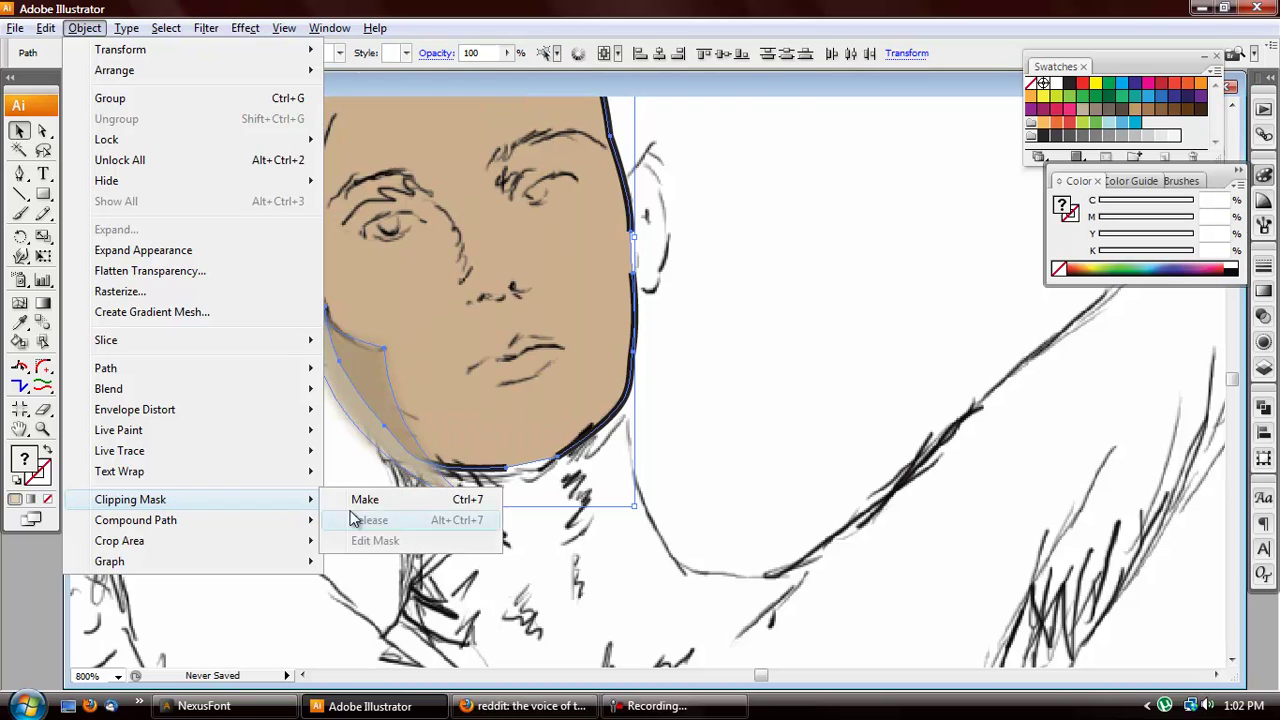
left_click(414, 502)
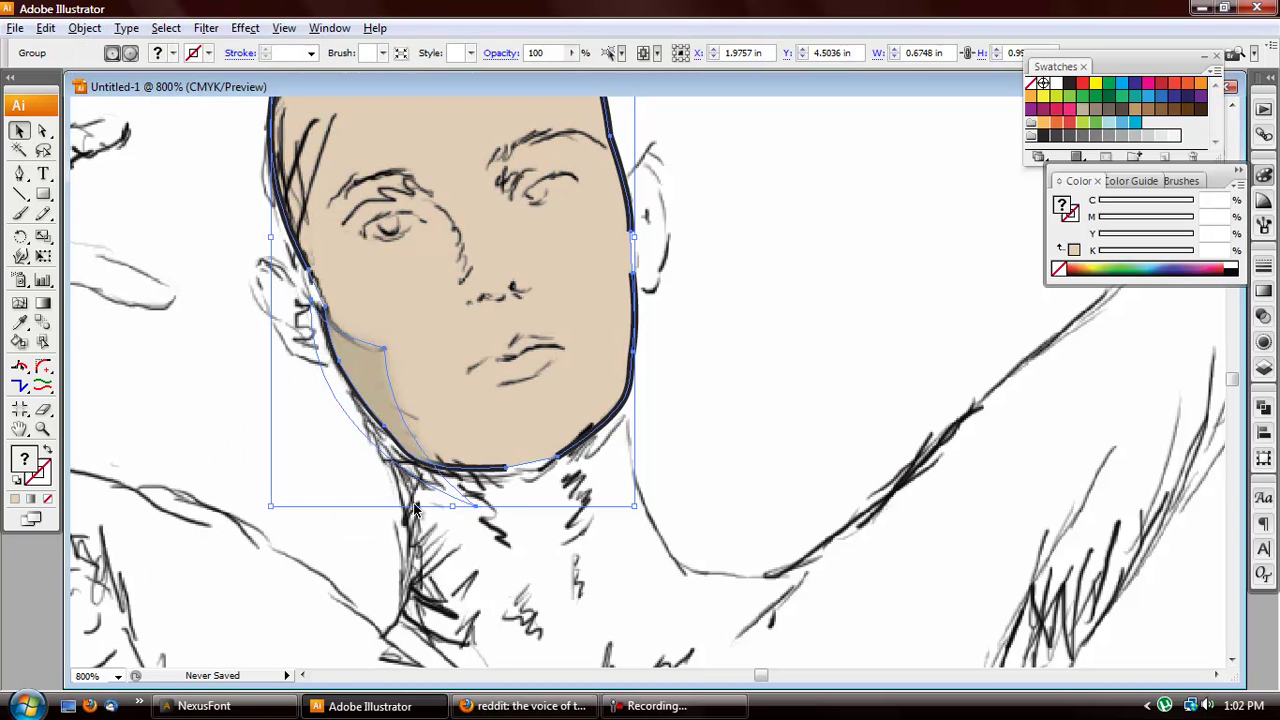
left_click(247, 428)
left_click(352, 435, "ctrl")
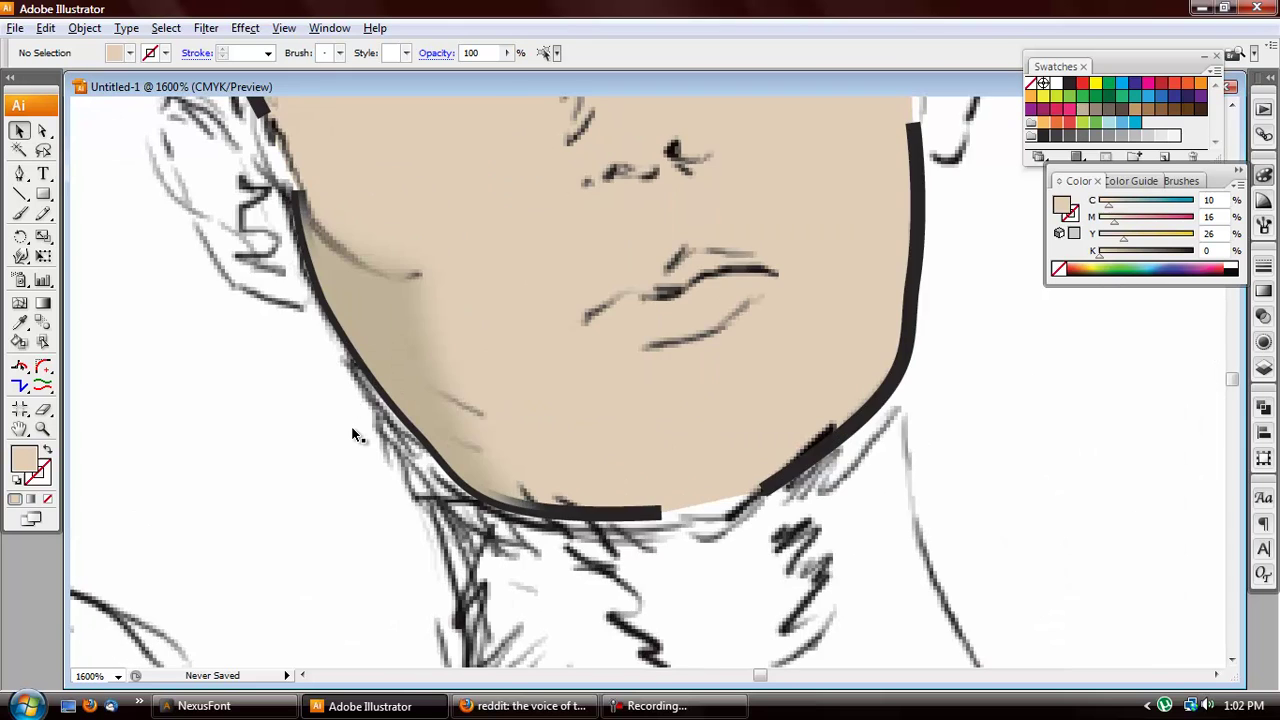
left_click(352, 435, "ctrl+alt")
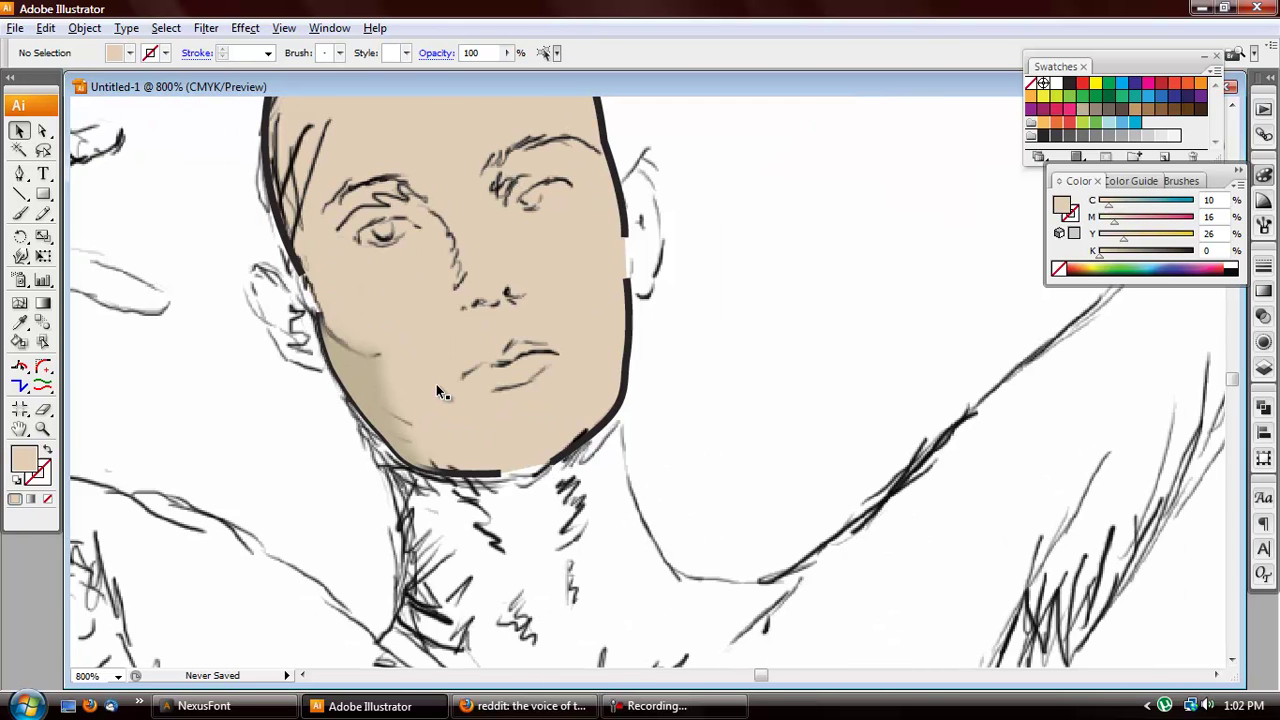
left_click(436, 384, "ctrl")
left_click(365, 360, "ctrl+alt")
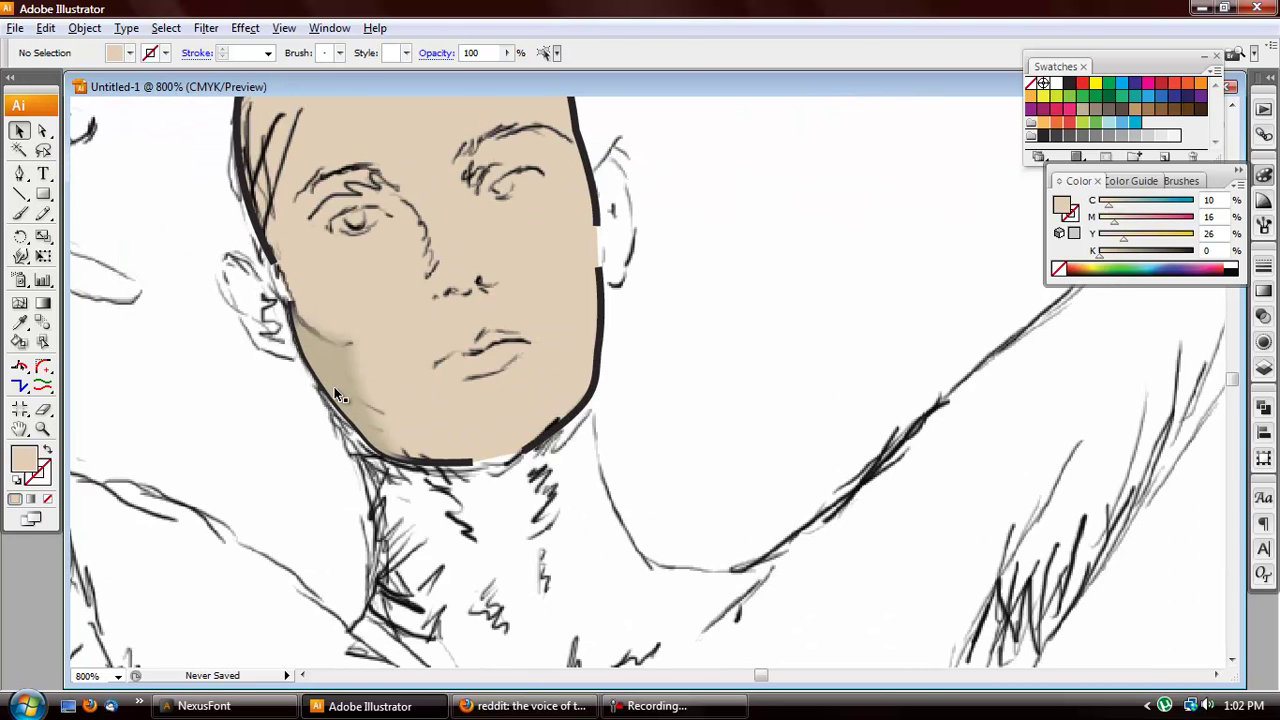
left_click(334, 387)
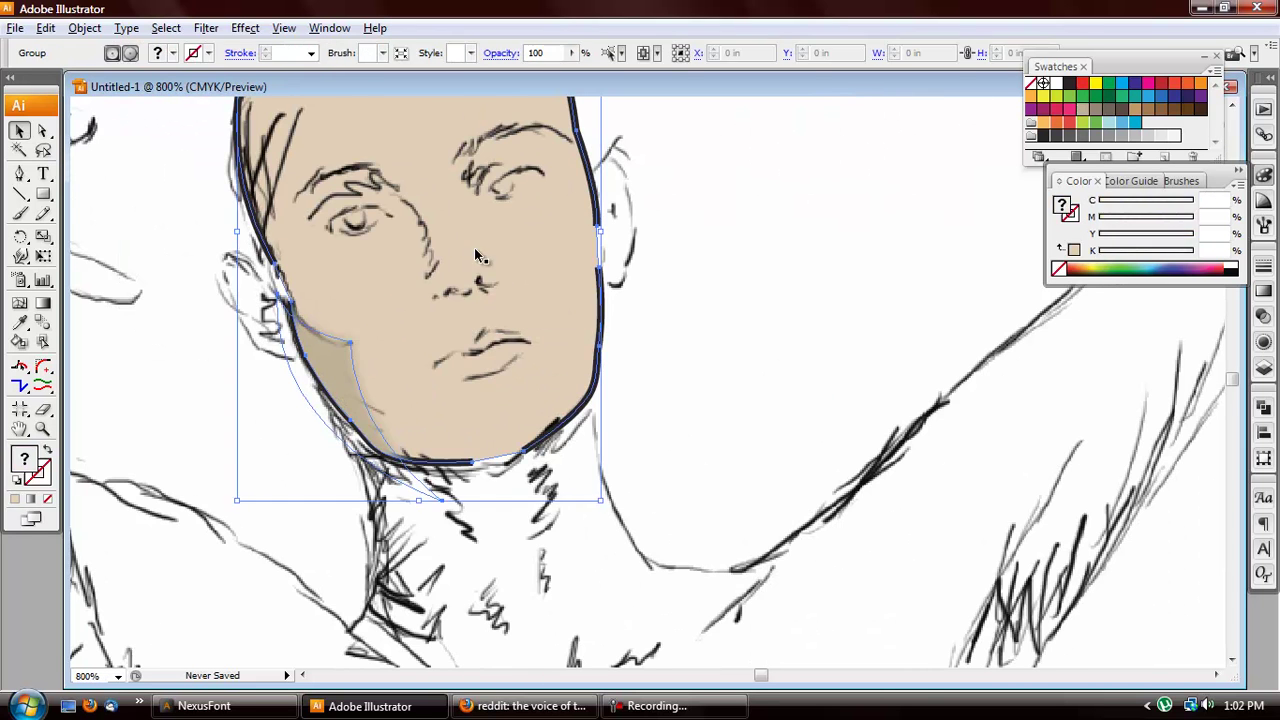
left_click(679, 289)
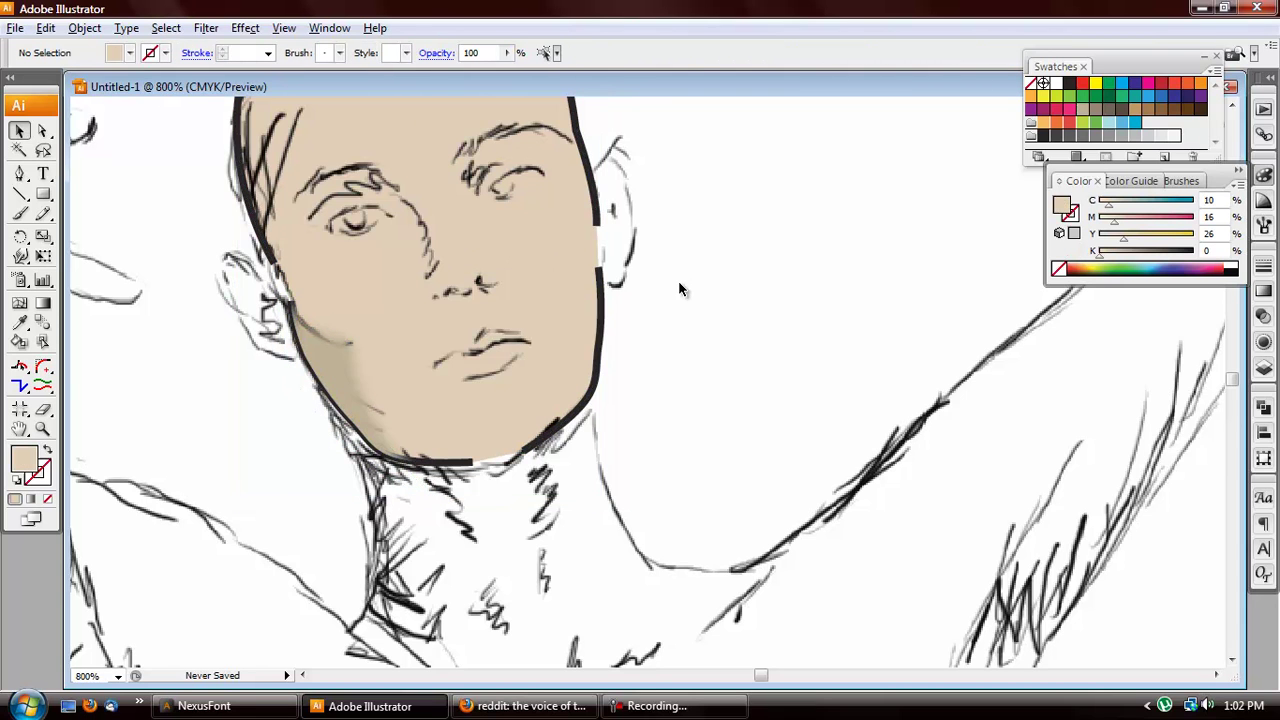
left_click_drag(688, 247, 523, 250)
scroll(524, 295, "down", 1, "alt")
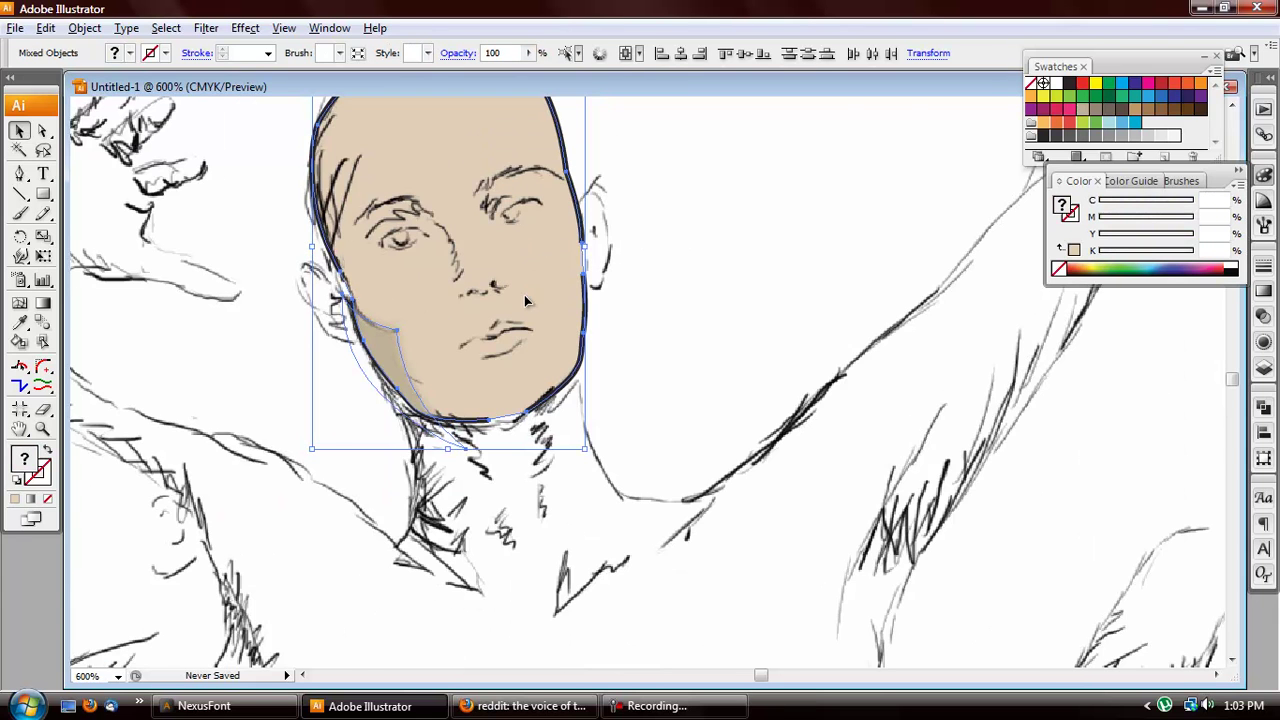
scroll(524, 295, "down", 2, "alt")
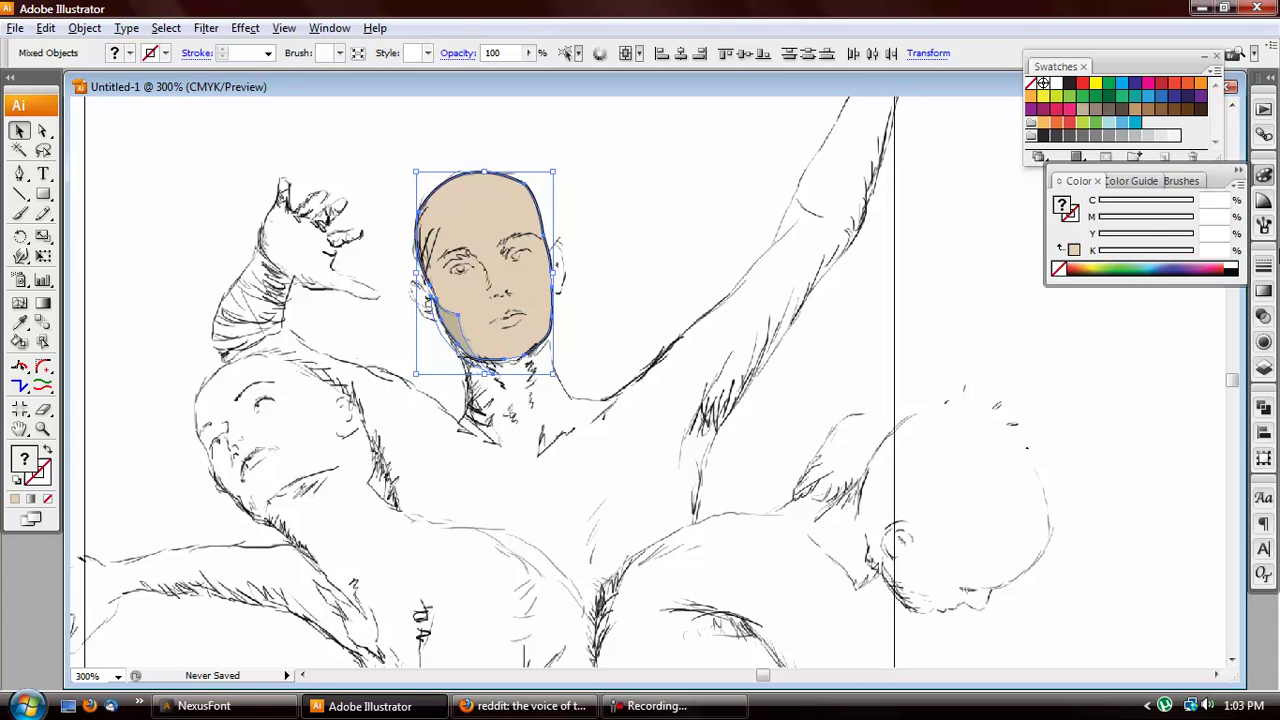
- Give the clipped face-and-shadow group Multiply blending, then review the tan head over the sketch
left_click(619, 280)
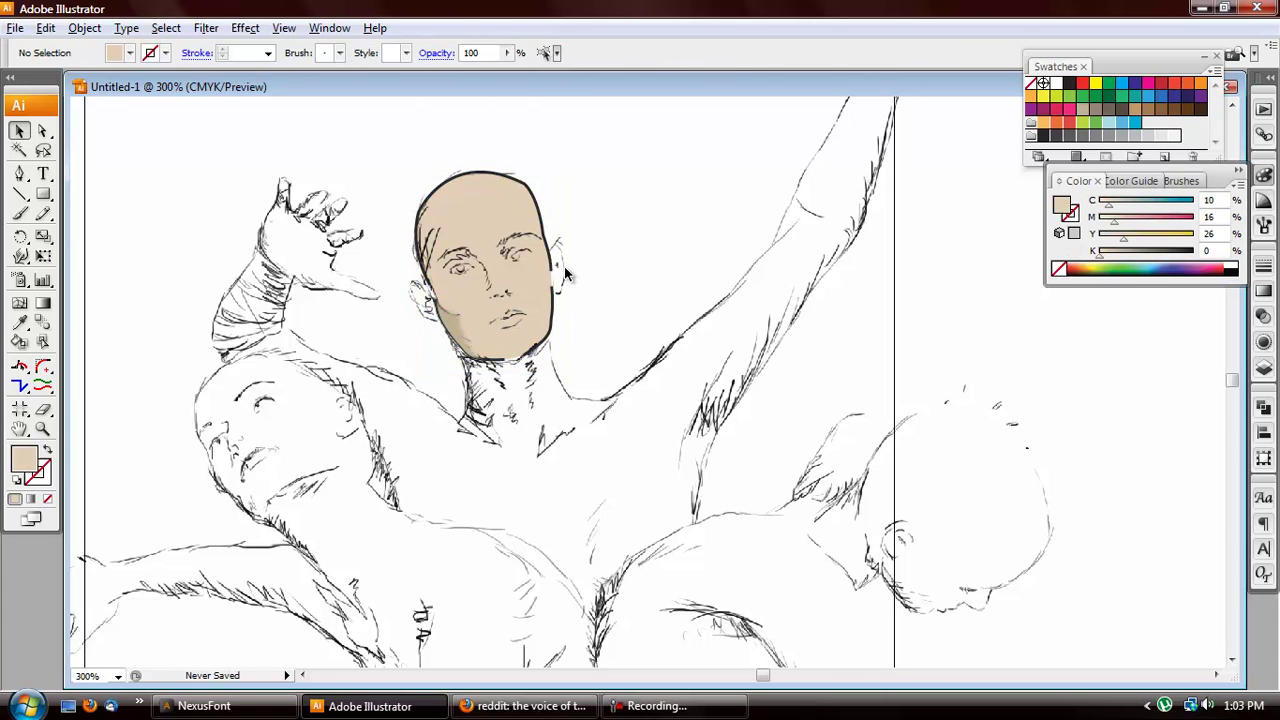
left_click(459, 334)
left_click(1263, 316)
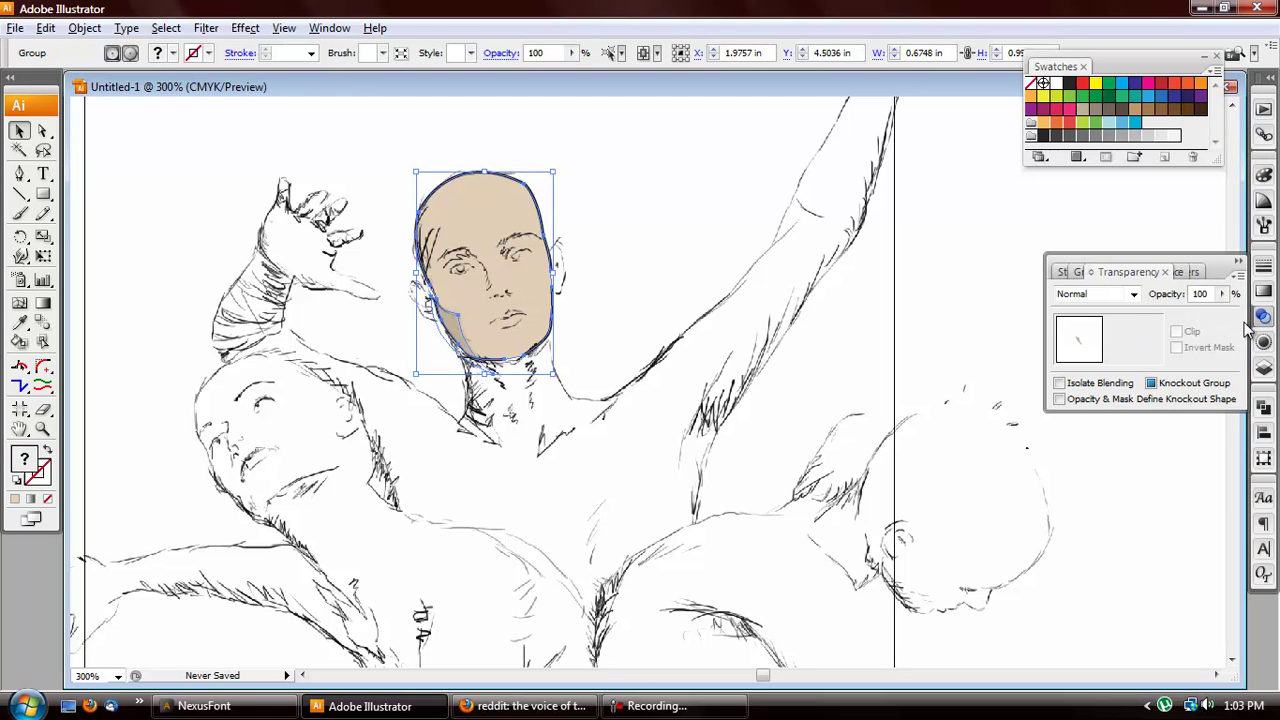
left_click(1097, 294)
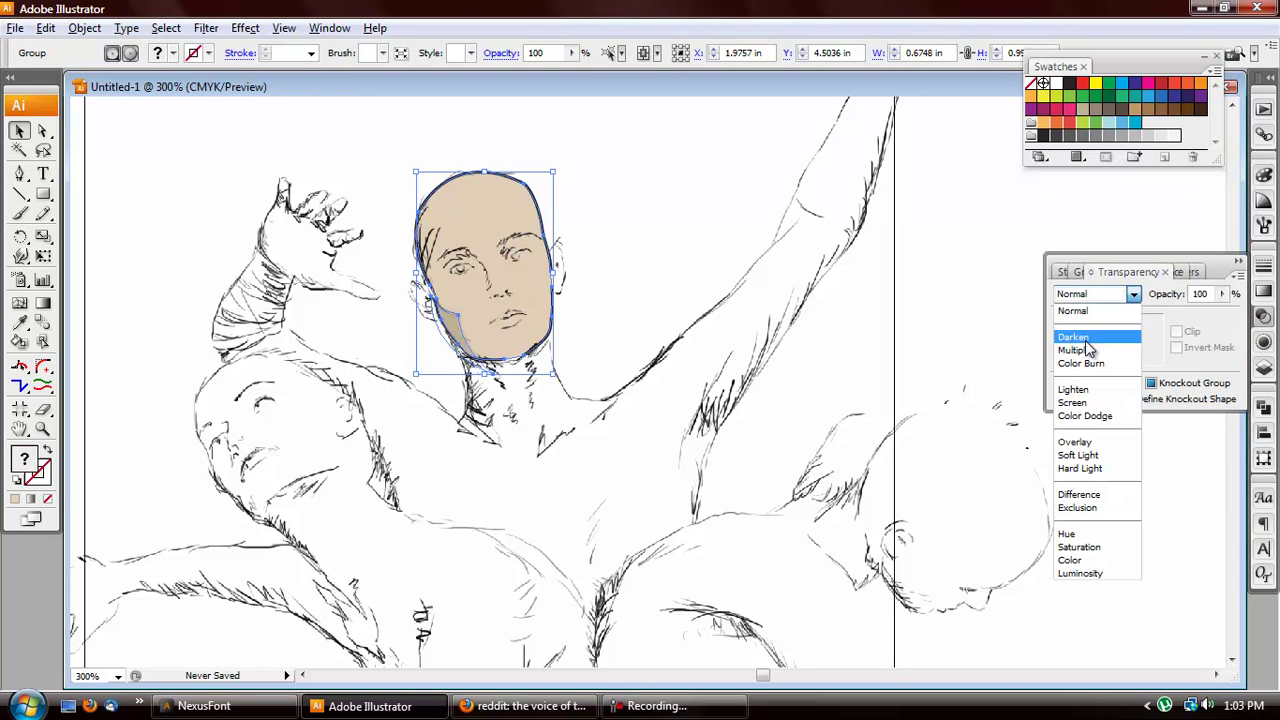
left_click(1095, 343)
left_click(586, 271)
scroll(437, 331, "up", 2)
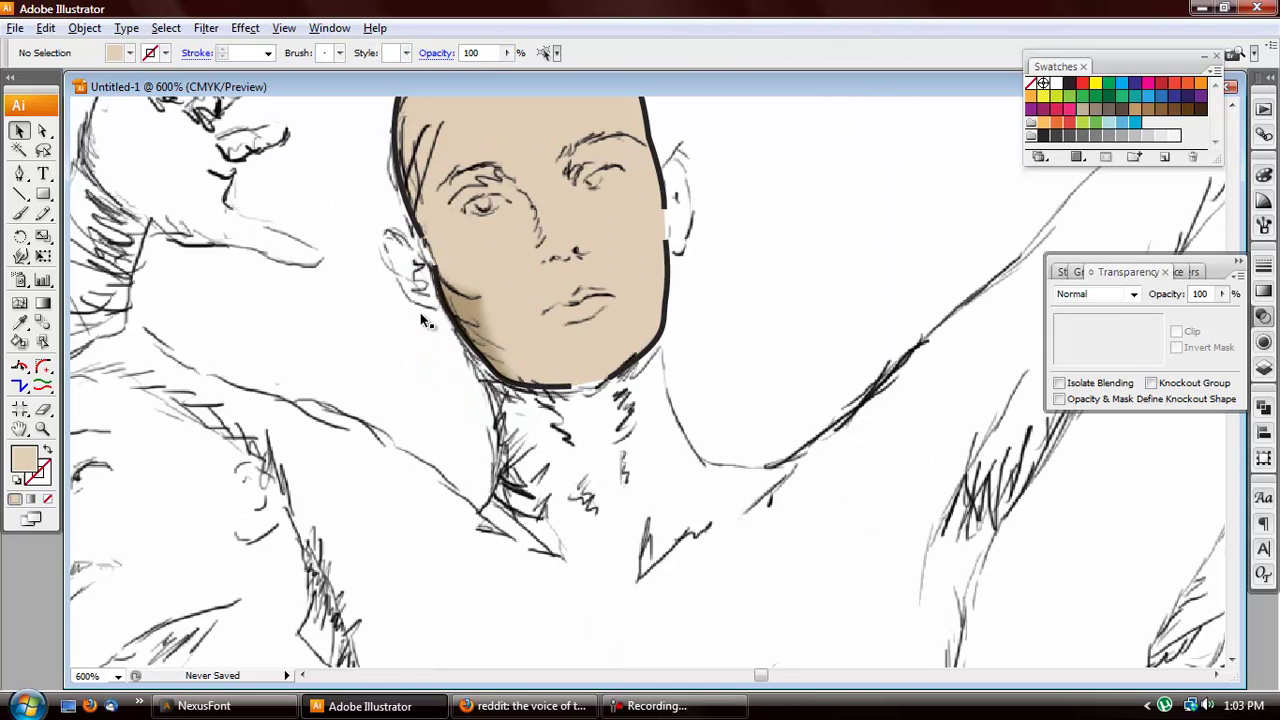
scroll(487, 245, "down", 2)
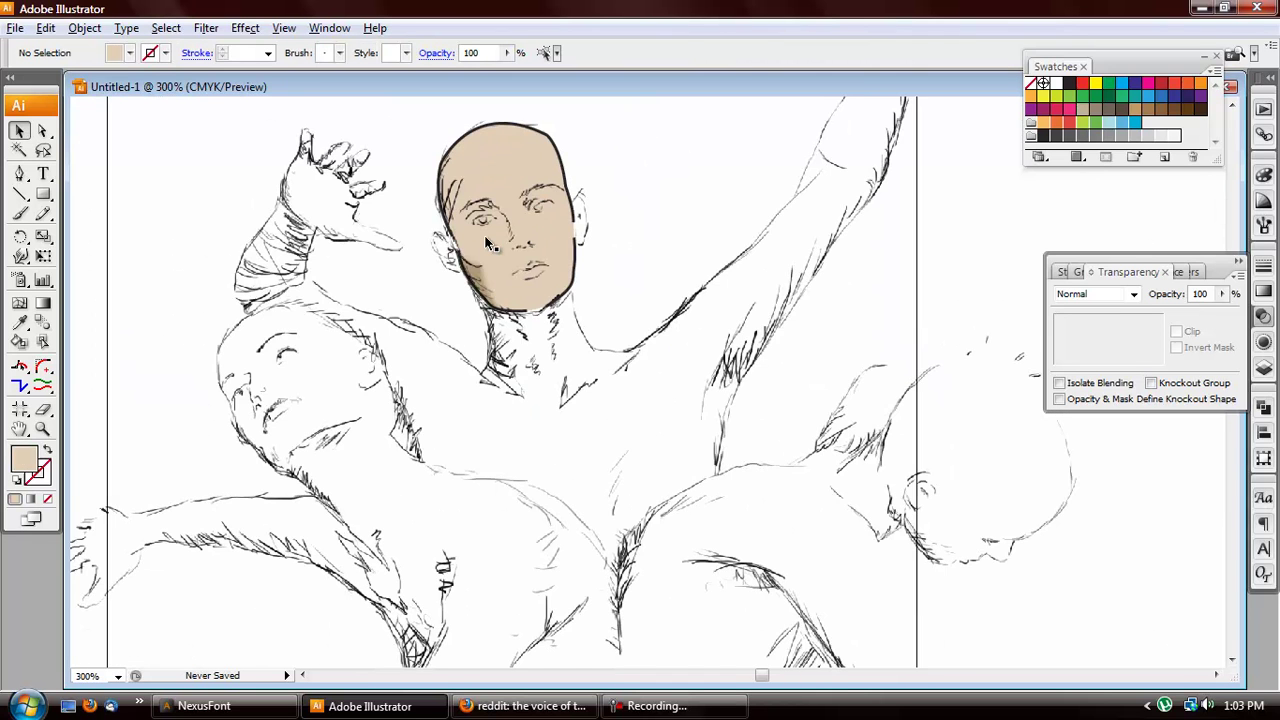
scroll(487, 245, "down", 1)
scroll(487, 245, "down", 2)
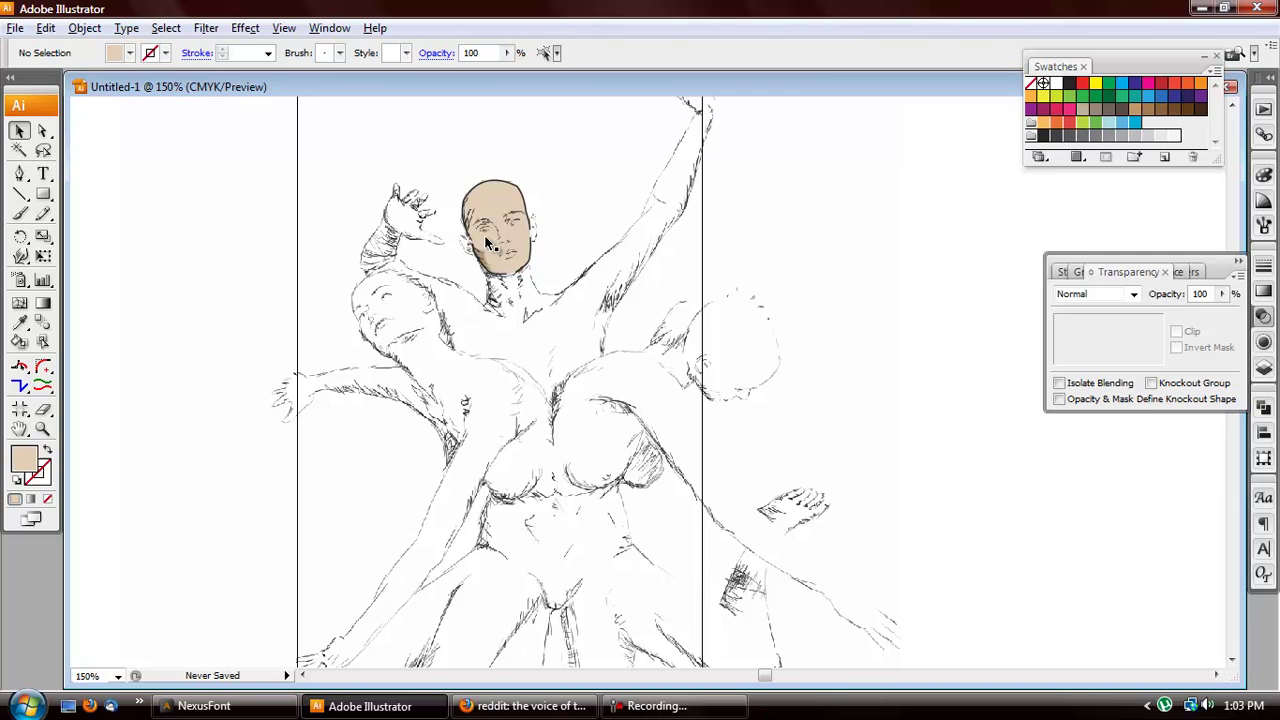
scroll(487, 245, "up", 3)
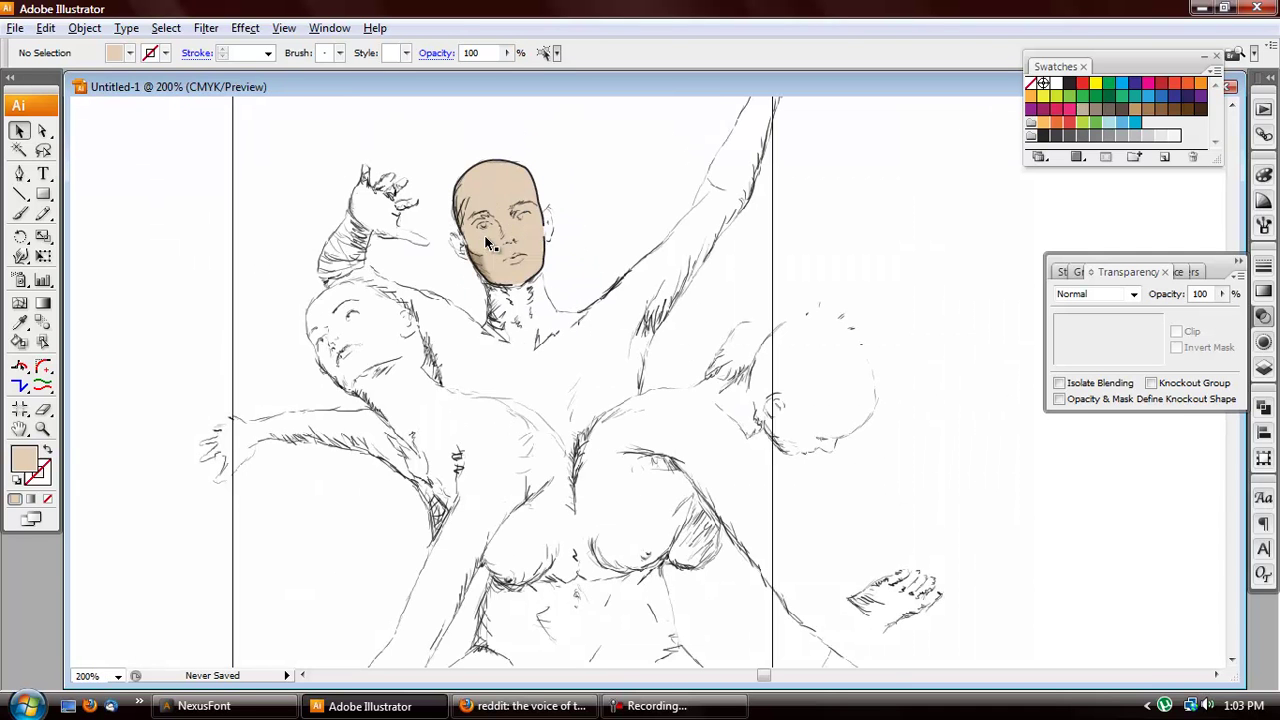